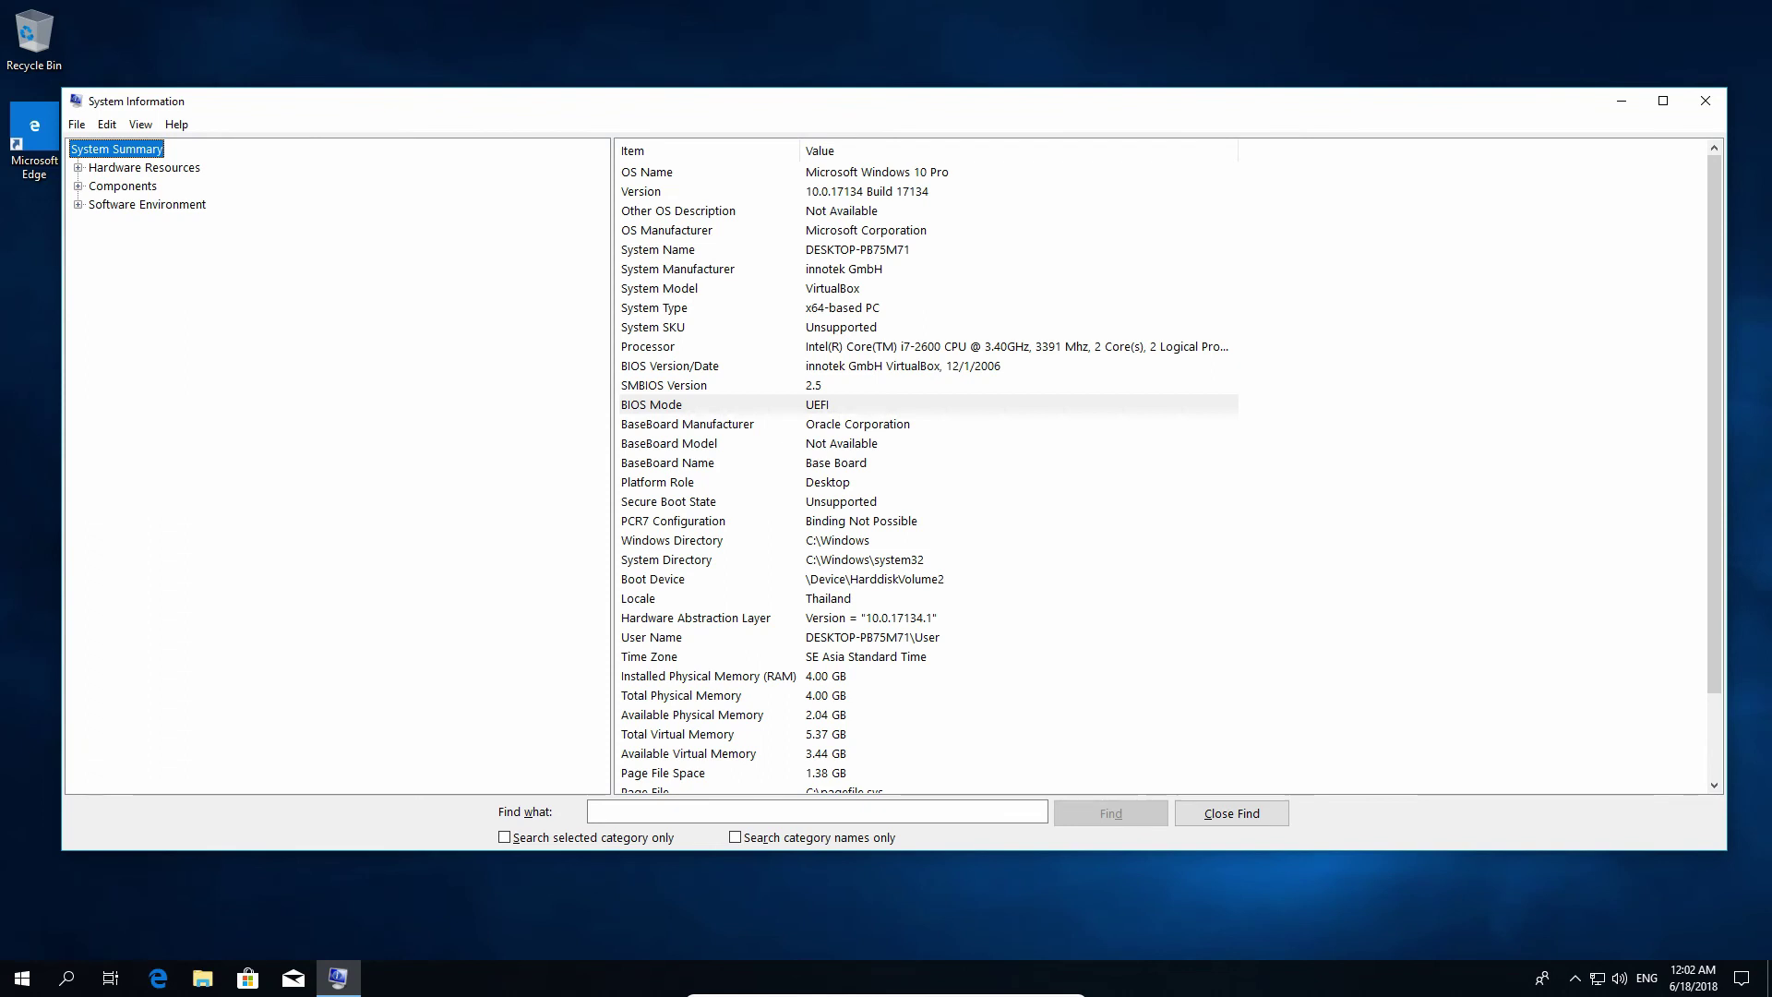
# Step: Check that the BIOS Mode row in System Summary reads UEFI
pyautogui.click(658, 406)
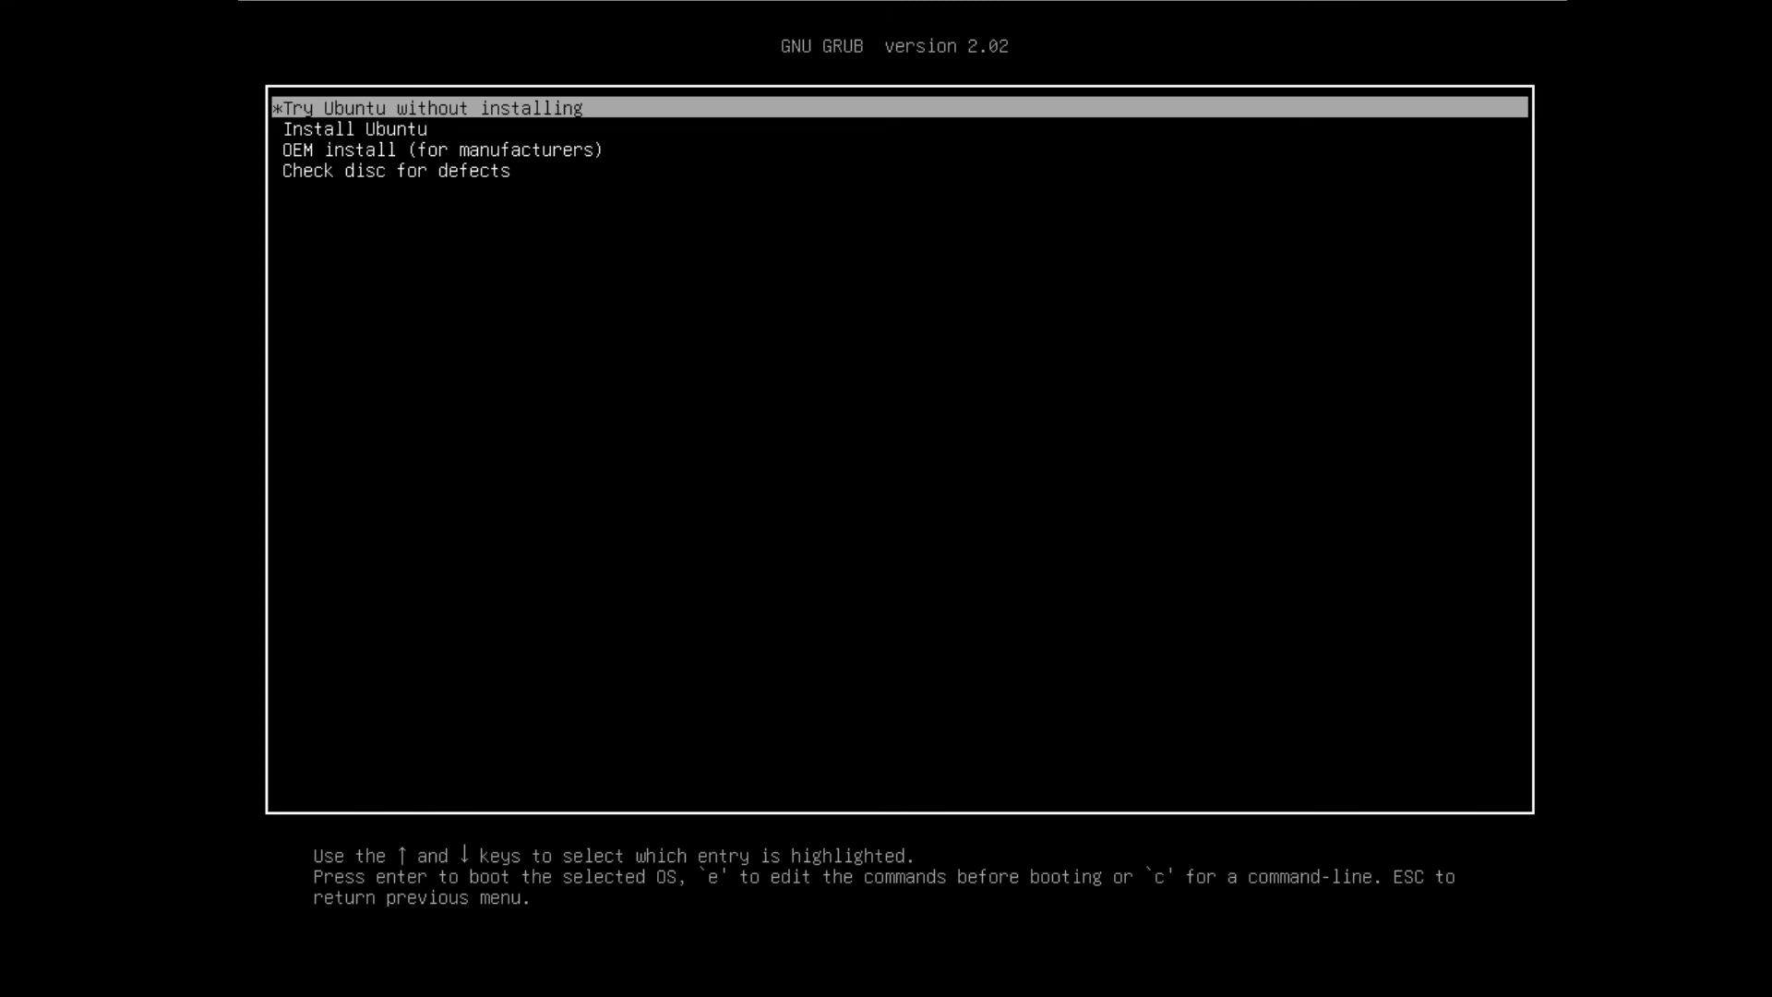
# Step: Boot the 'Try Ubuntu without installing' entry from the GRUB menu
pyautogui.press('Down')
pyautogui.press('Down')
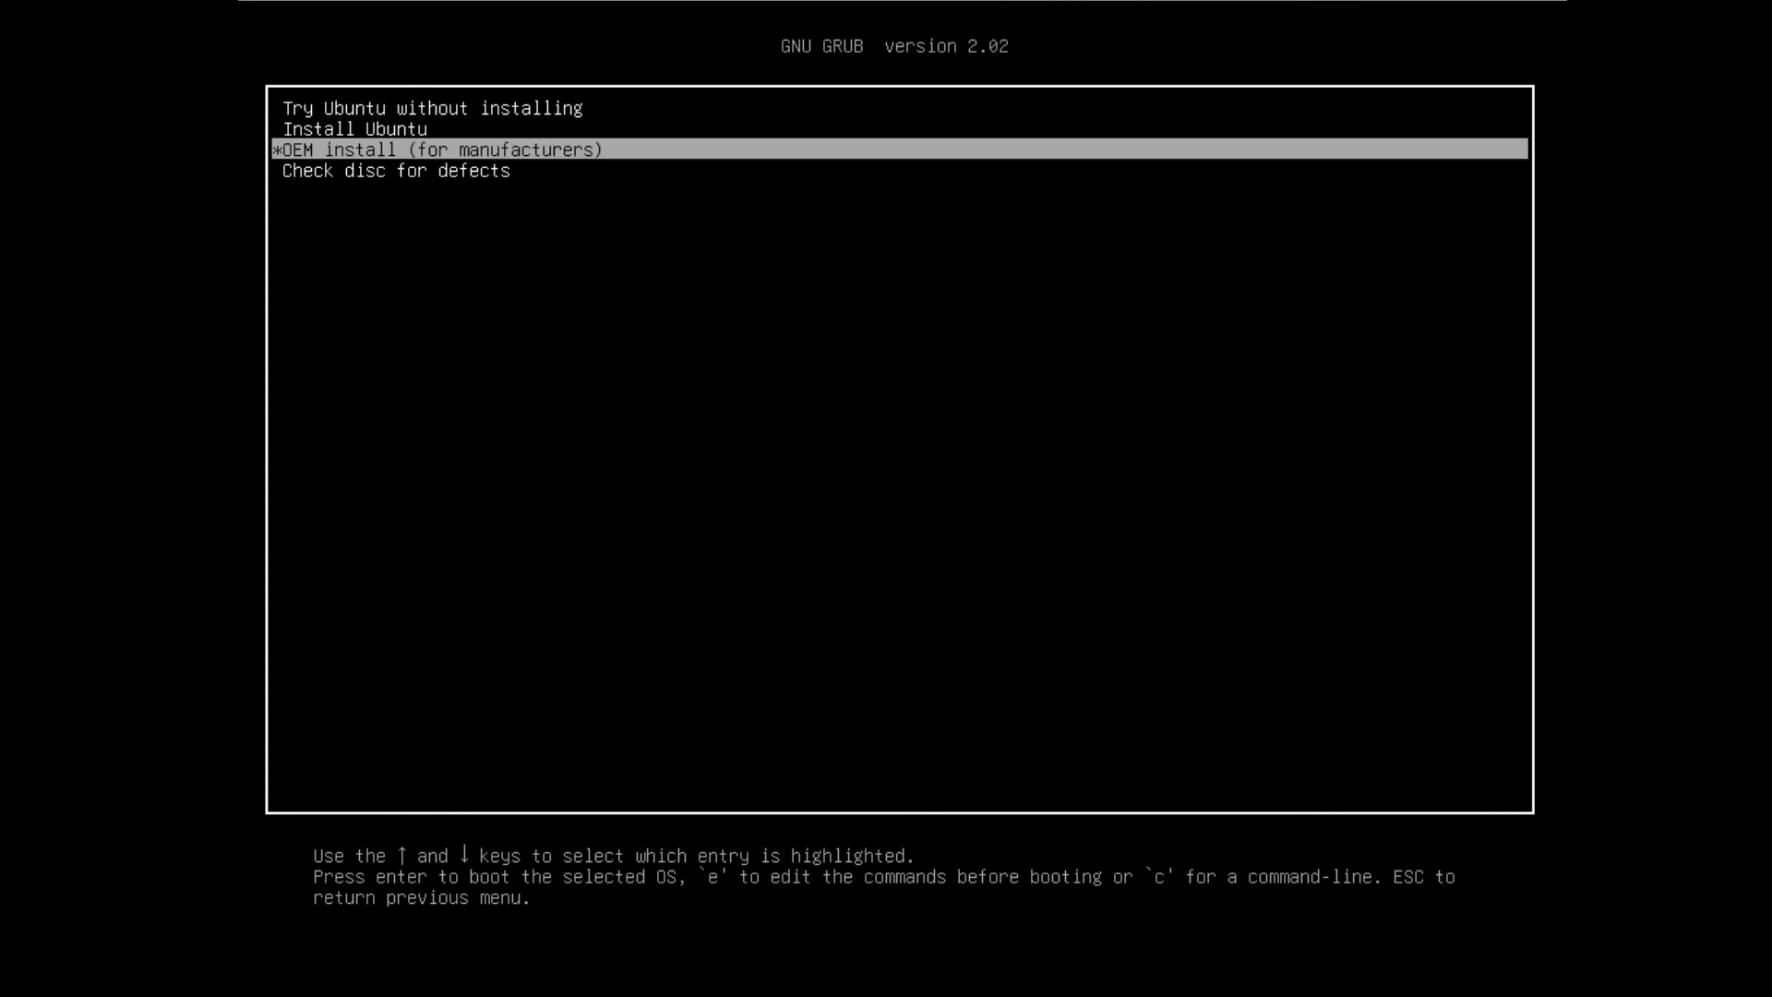
pyautogui.press('Up')
pyautogui.press('Up')
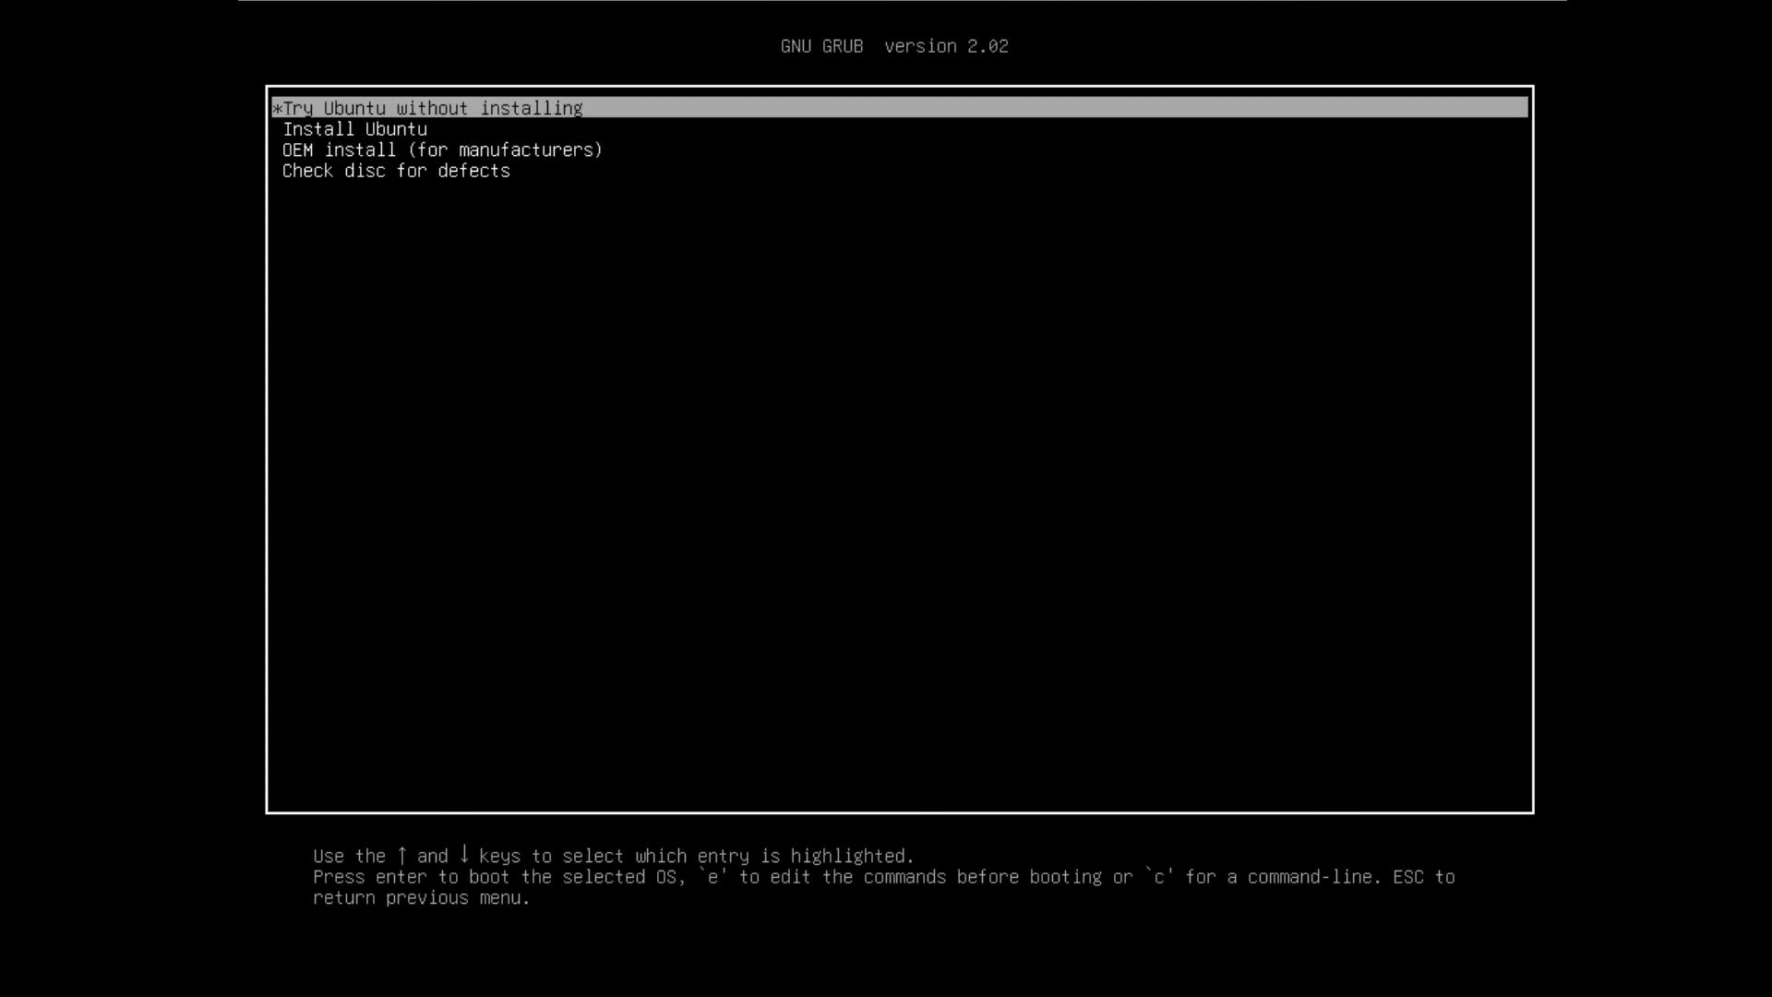
pyautogui.press('Return')
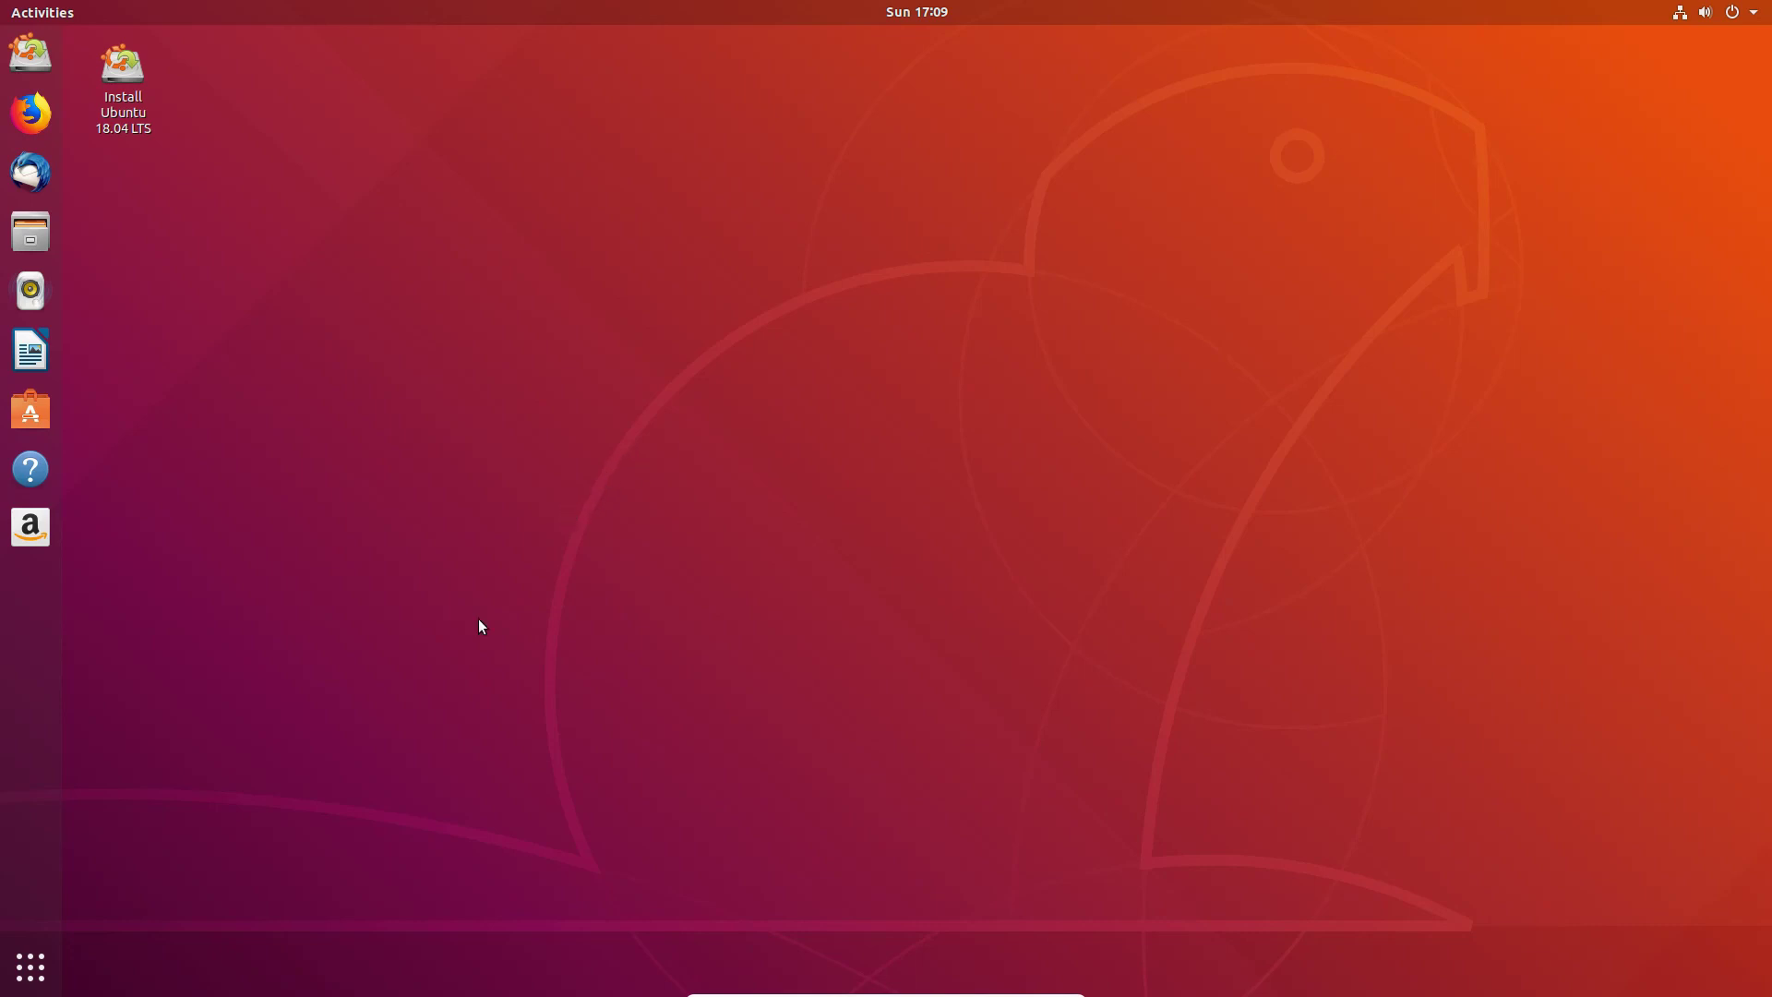
# Step: Launch GParted, inspect the /dev/sda partitions, and widen the window to show the EFI partition's boot, esp flags
pyautogui.click(37, 966)
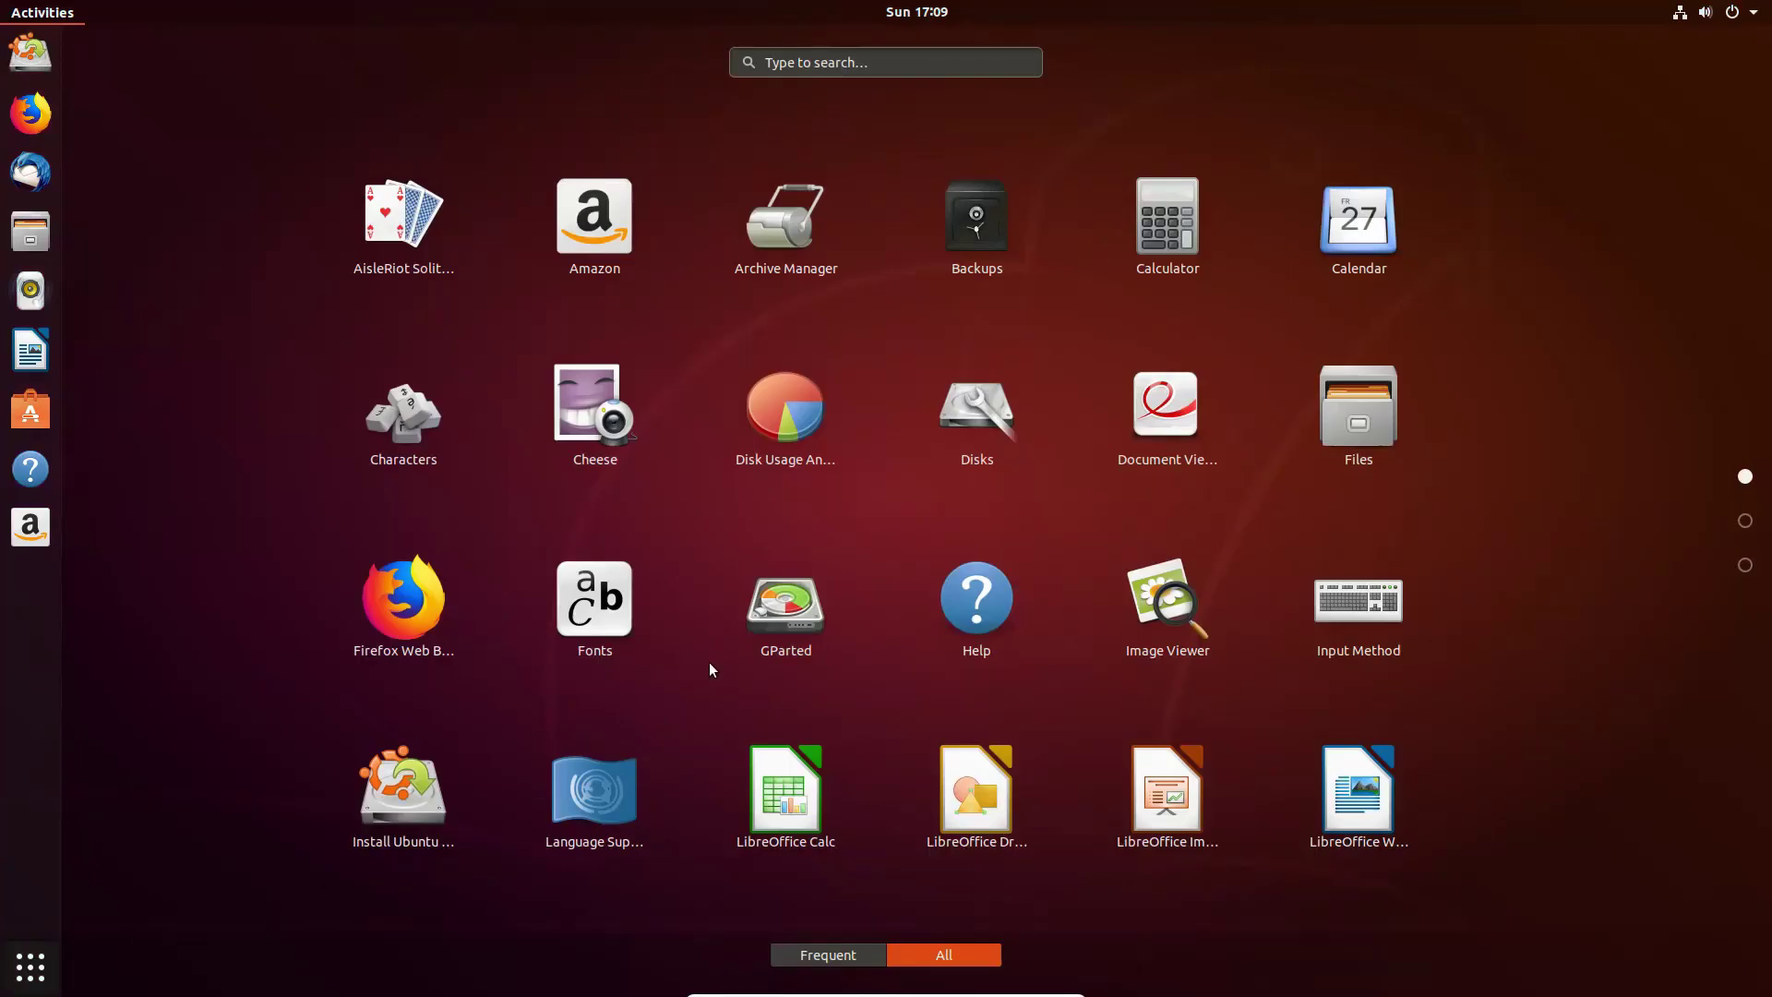
pyautogui.click(804, 618)
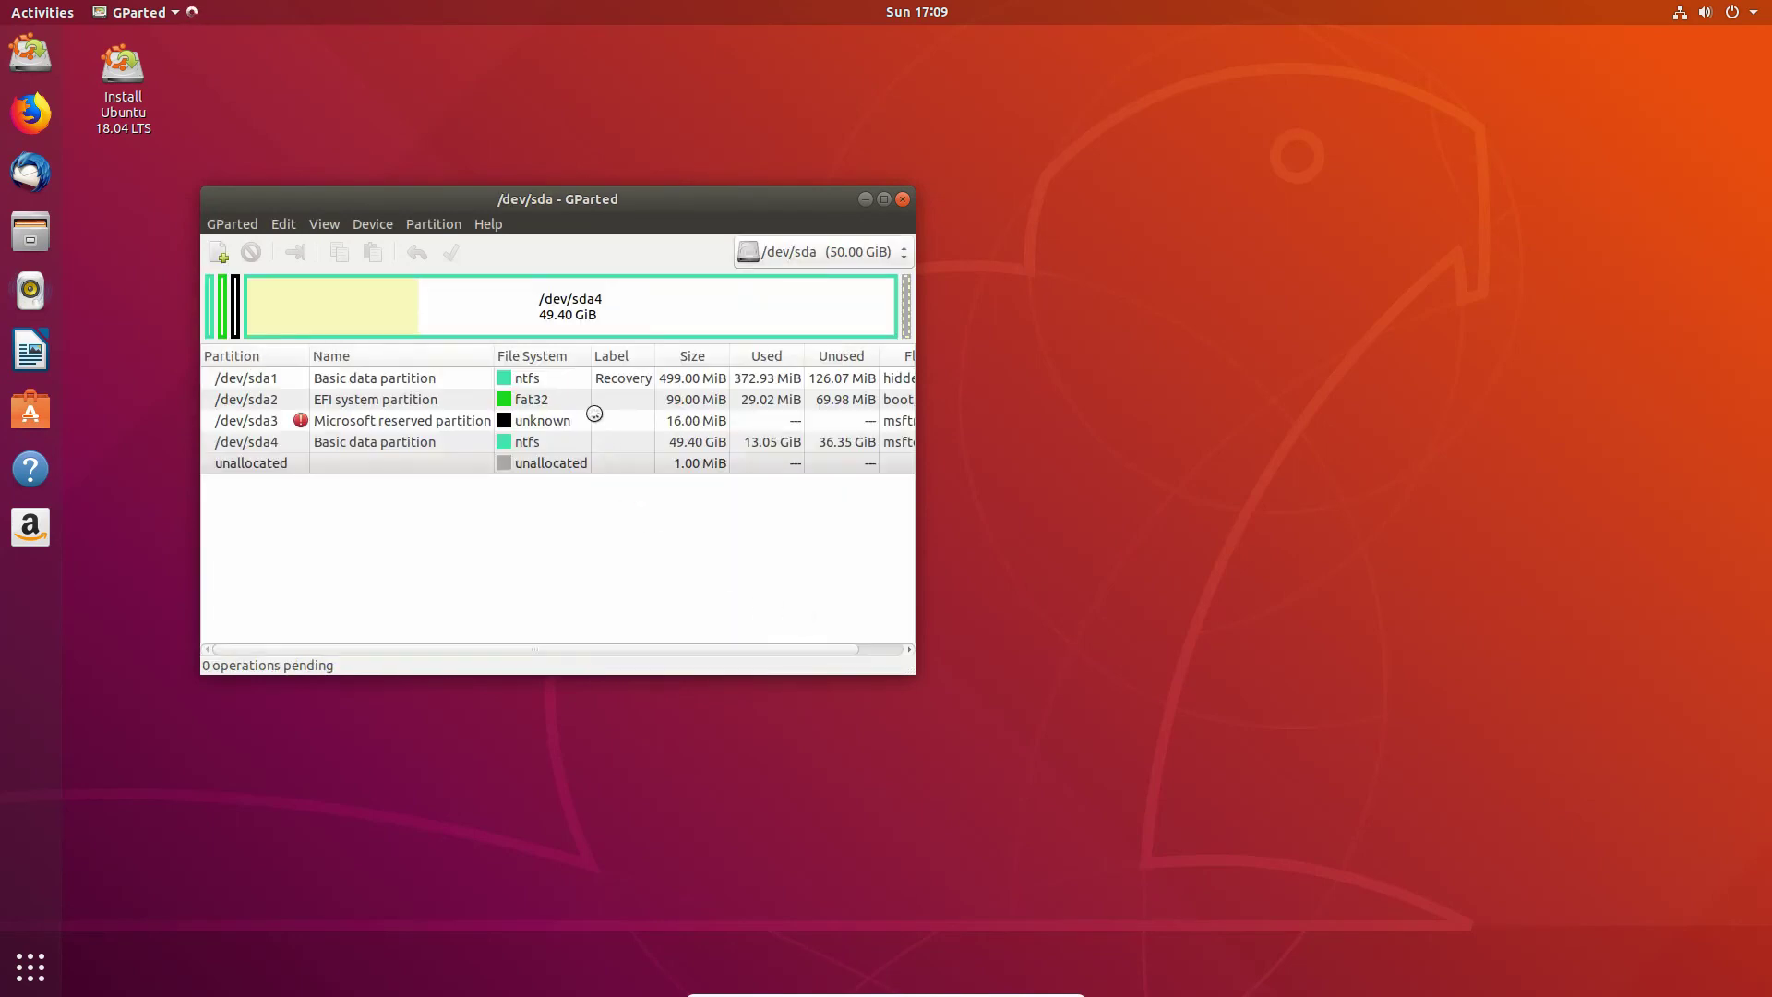
pyautogui.click(576, 318)
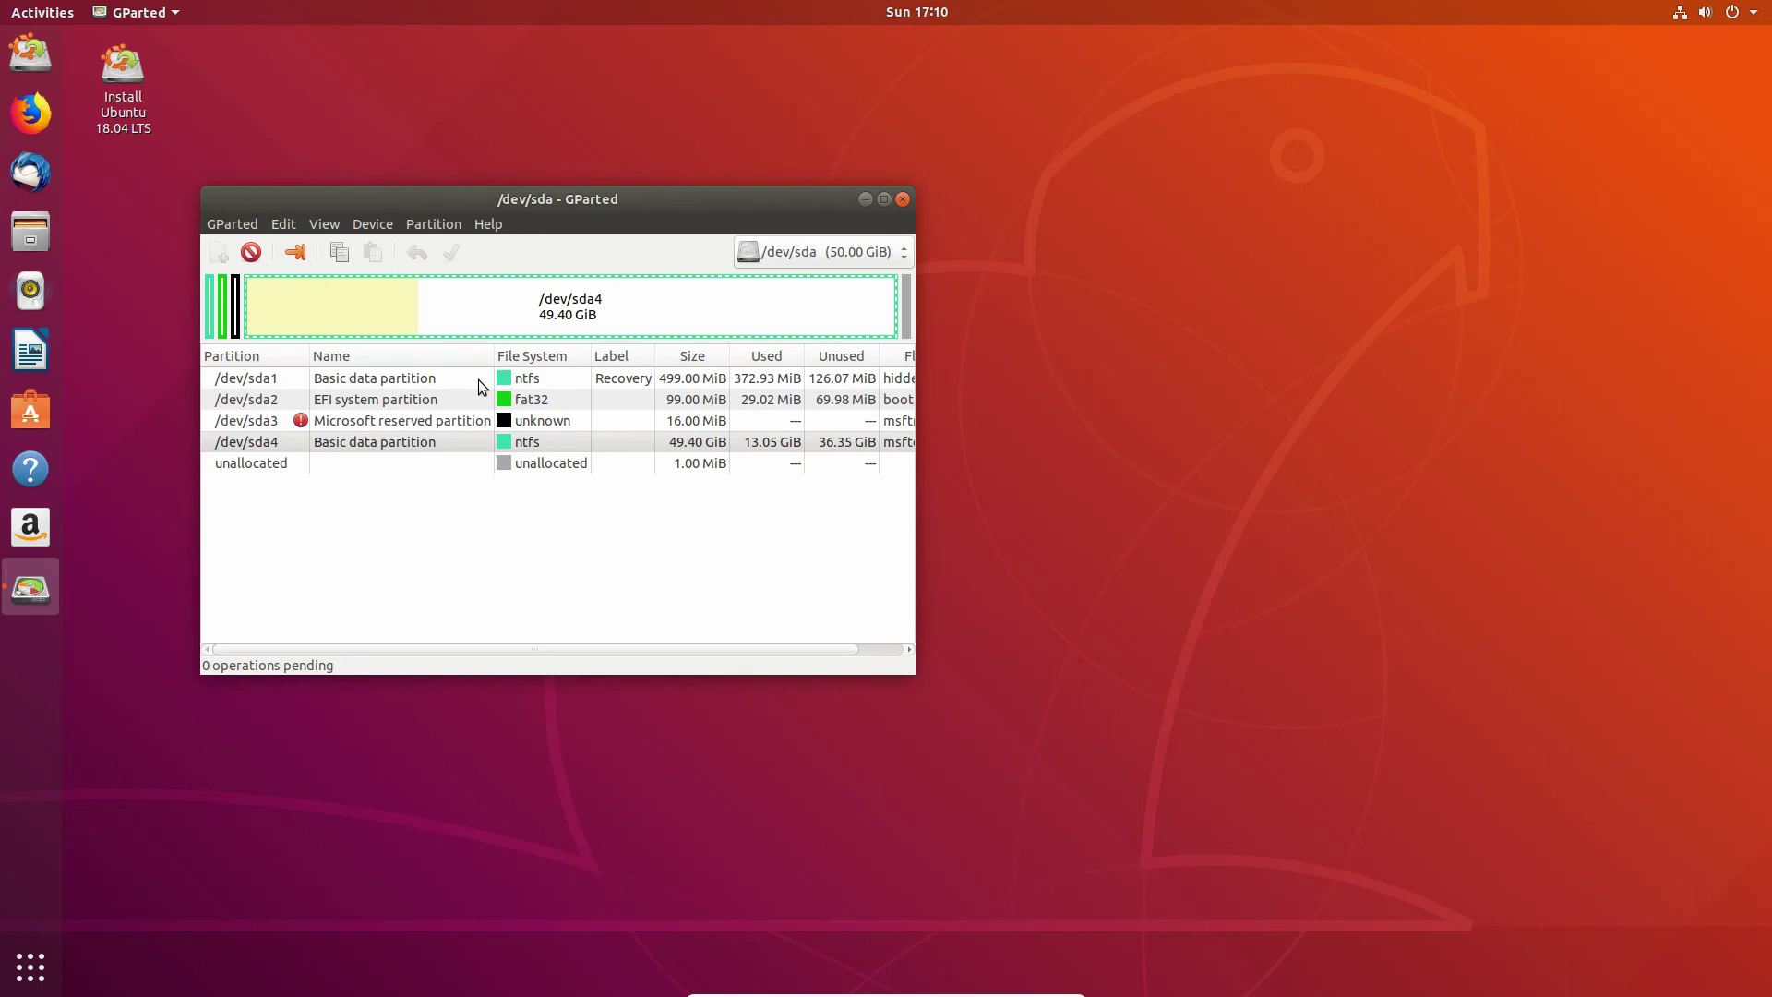
pyautogui.click(462, 380)
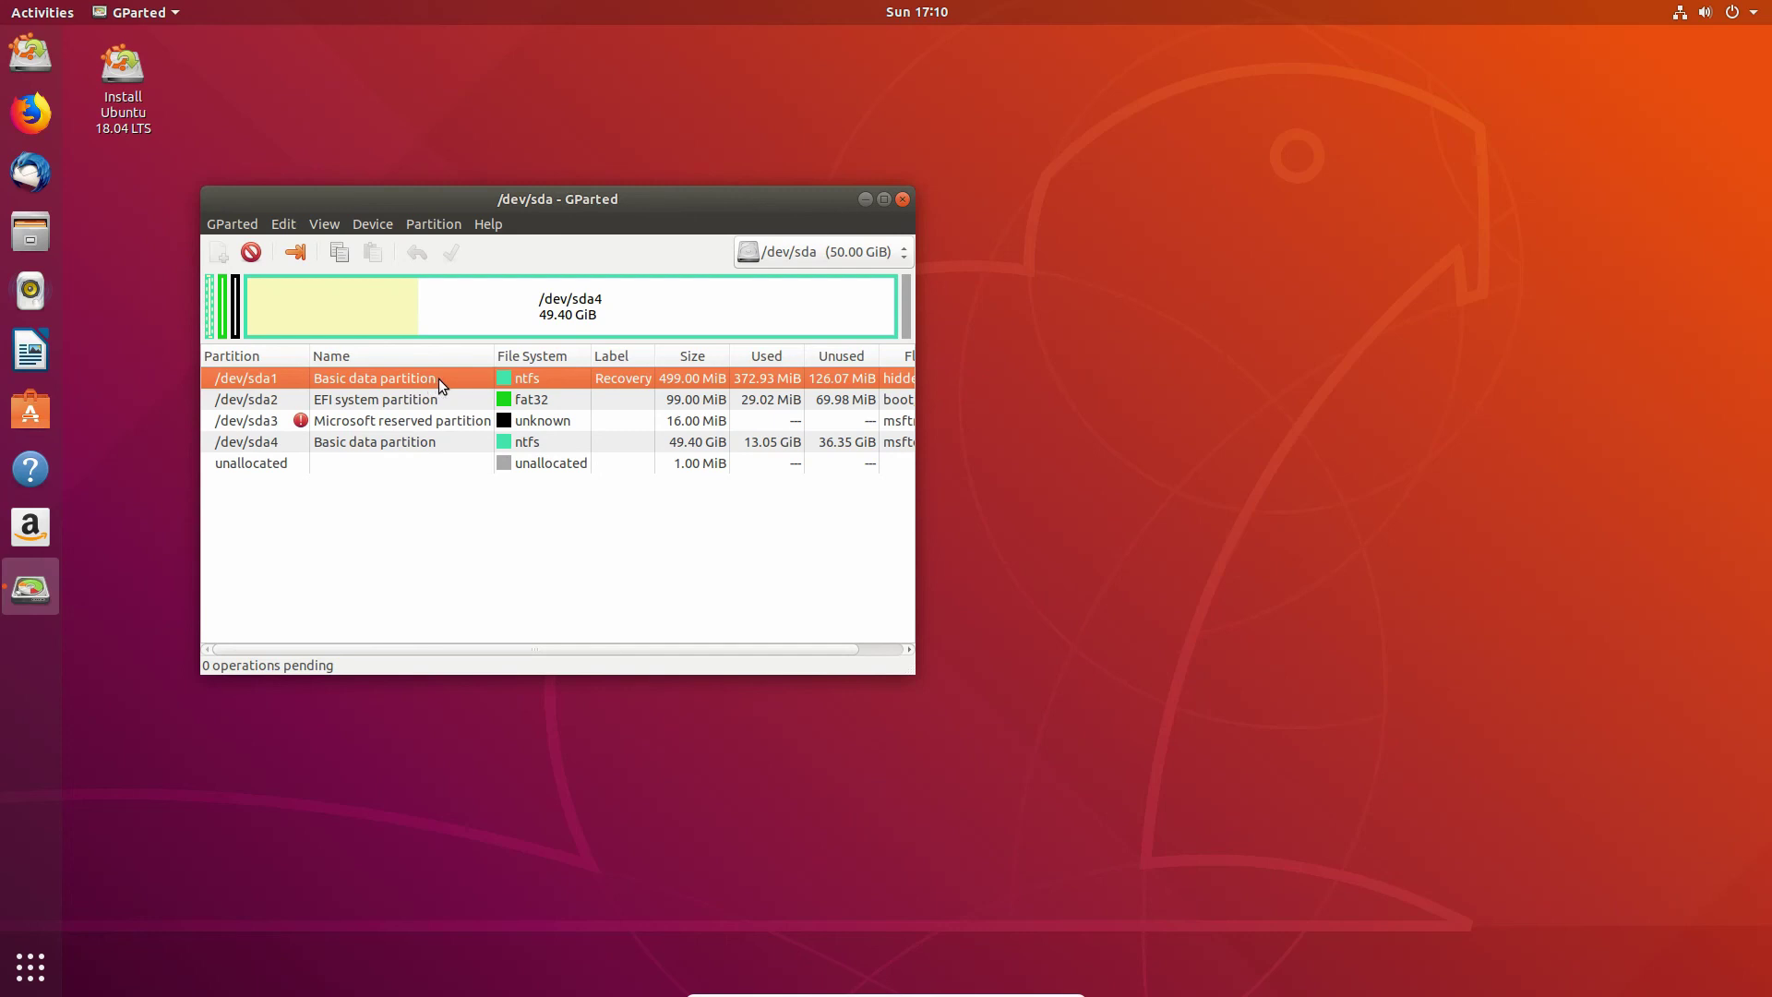
pyautogui.click(494, 399)
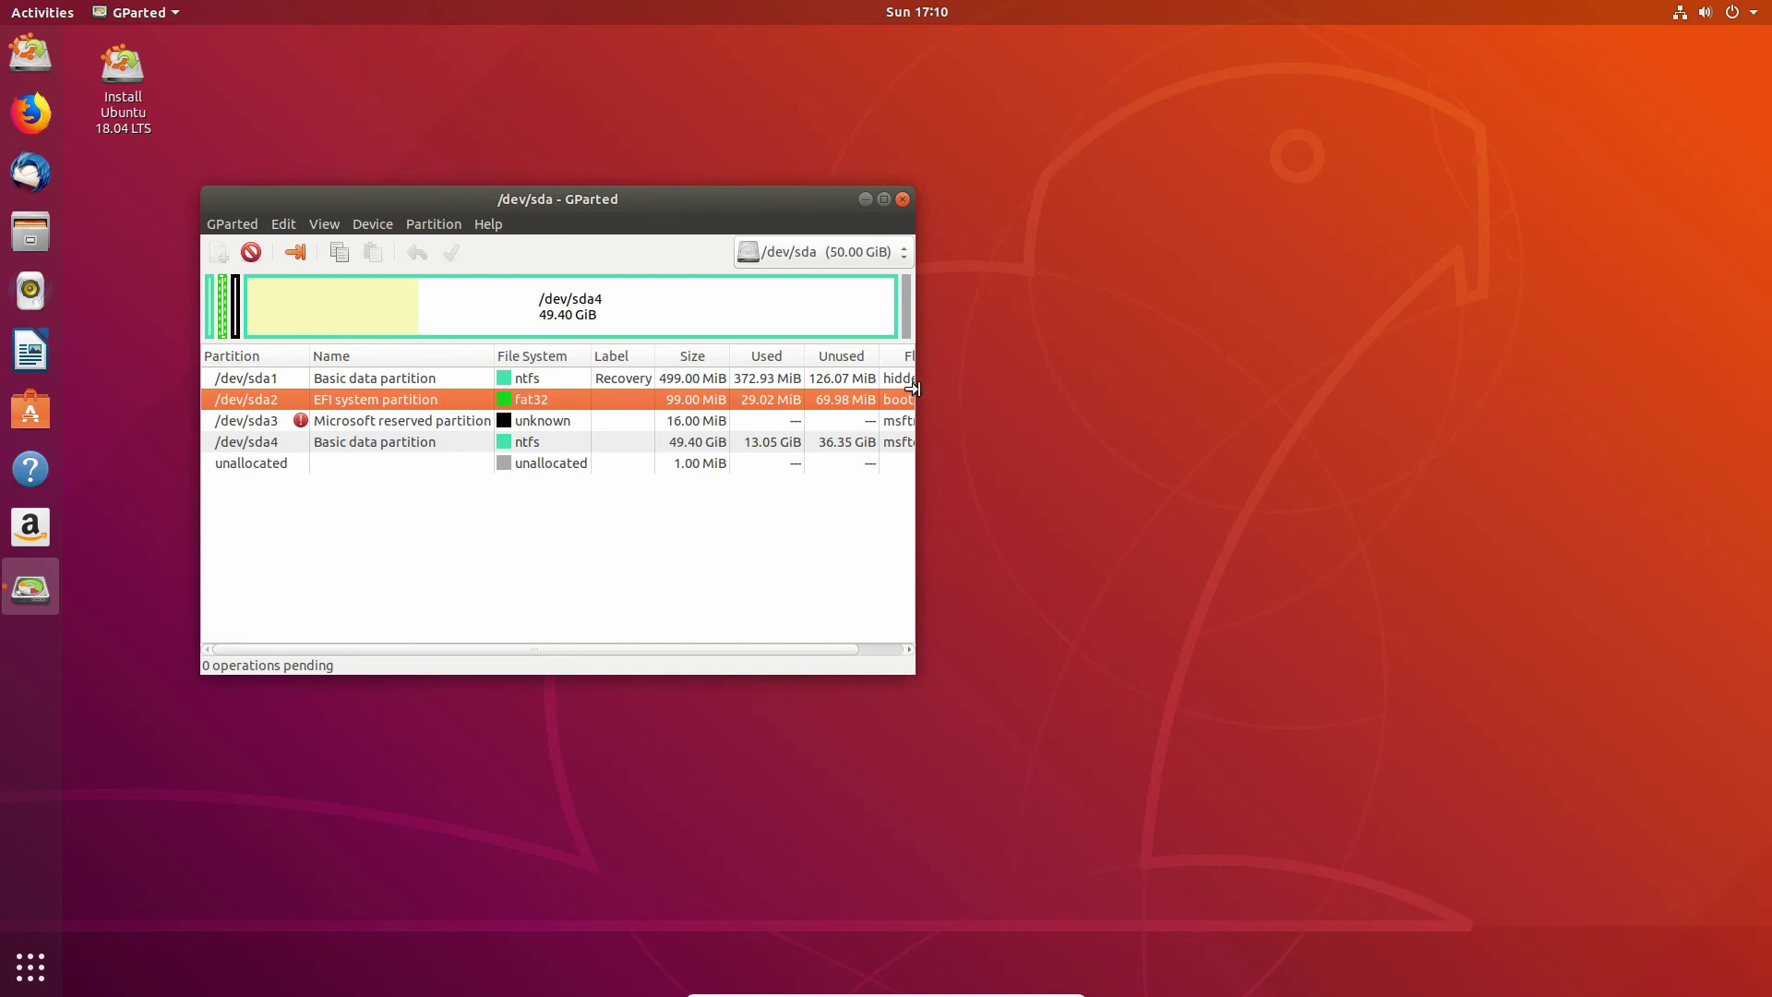
pyautogui.moveTo(913, 388); pyautogui.dragTo(1057, 392)
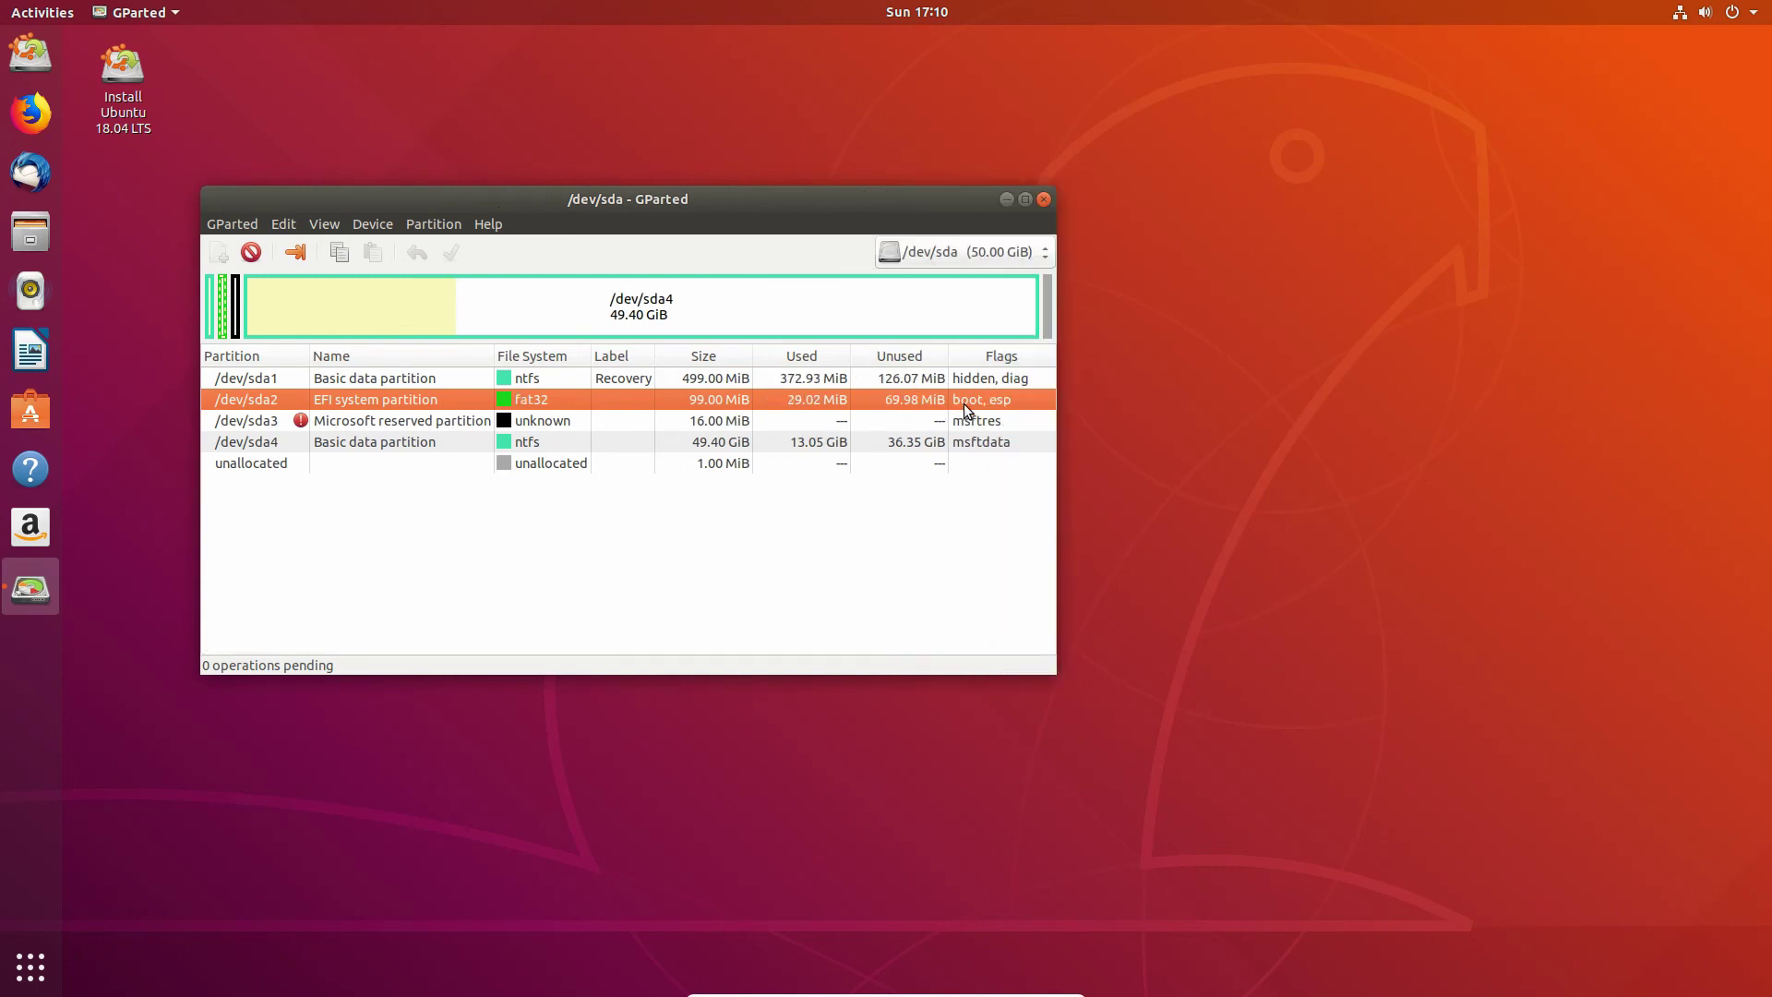
pyautogui.click(660, 326)
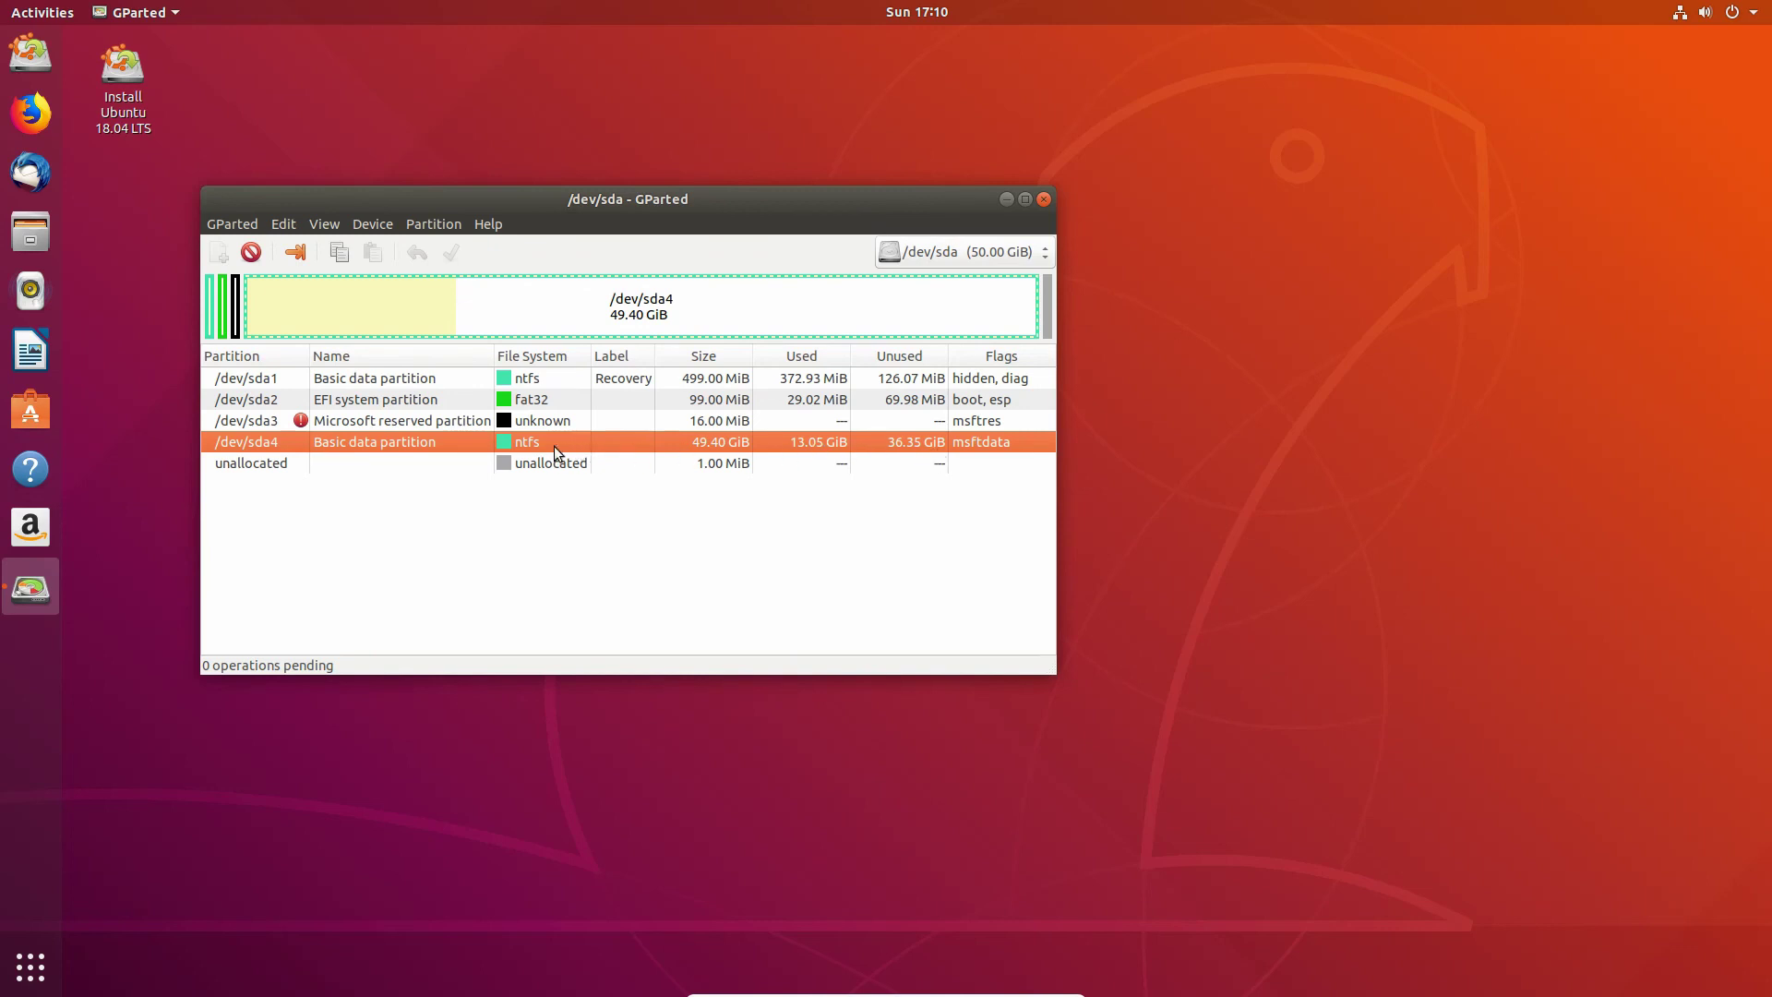
# Step: Queue a resize of /dev/sda4 down to 32.11 GiB, leaving 17.29 GiB unallocated
pyautogui.rightClick(602, 306)
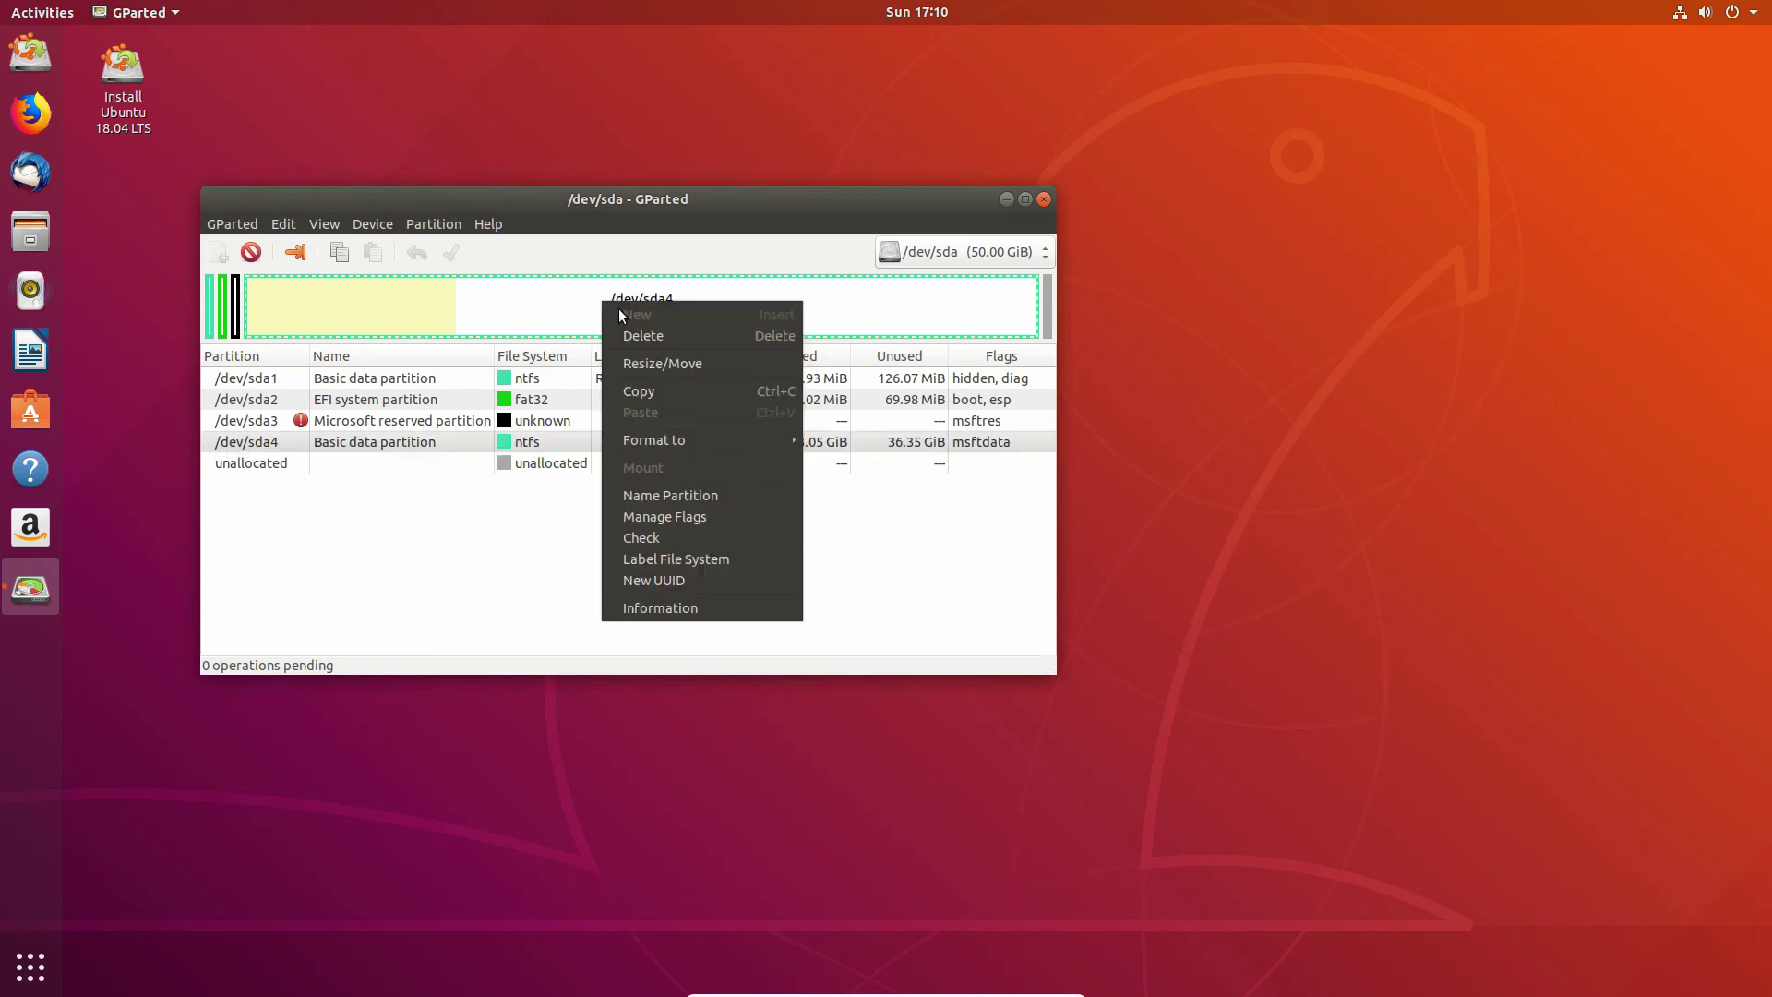
pyautogui.click(646, 364)
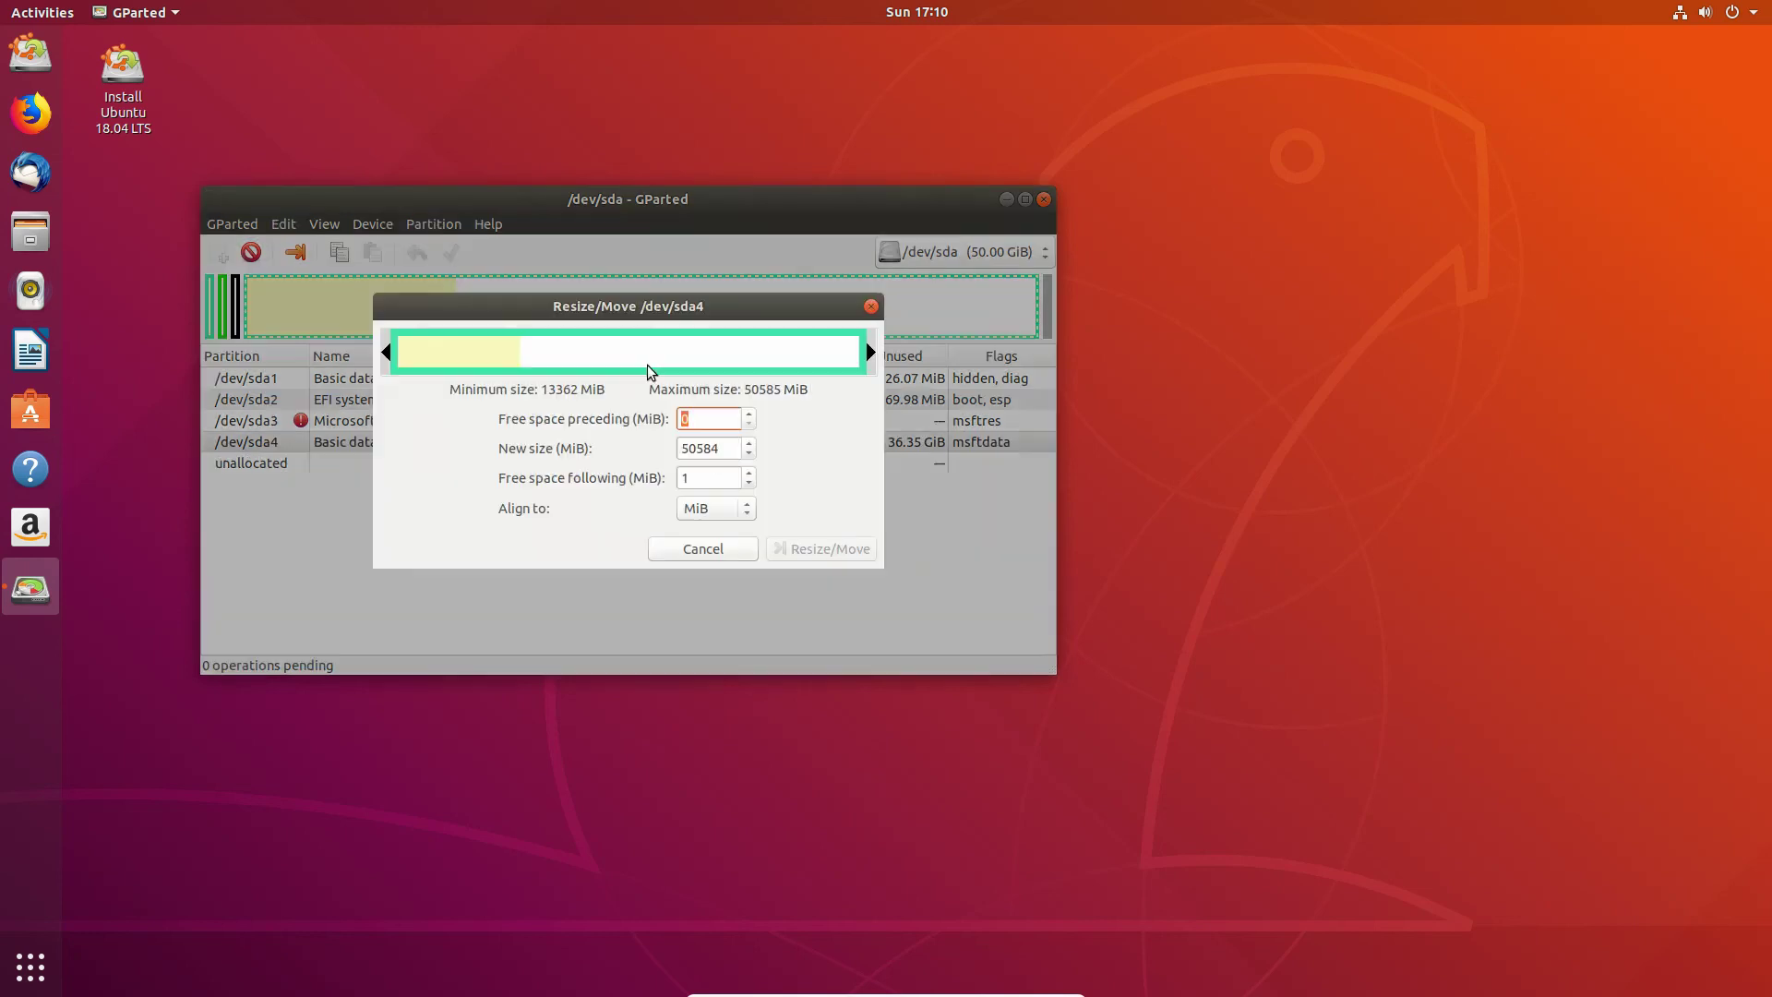
pyautogui.moveTo(869, 352); pyautogui.dragTo(709, 351)
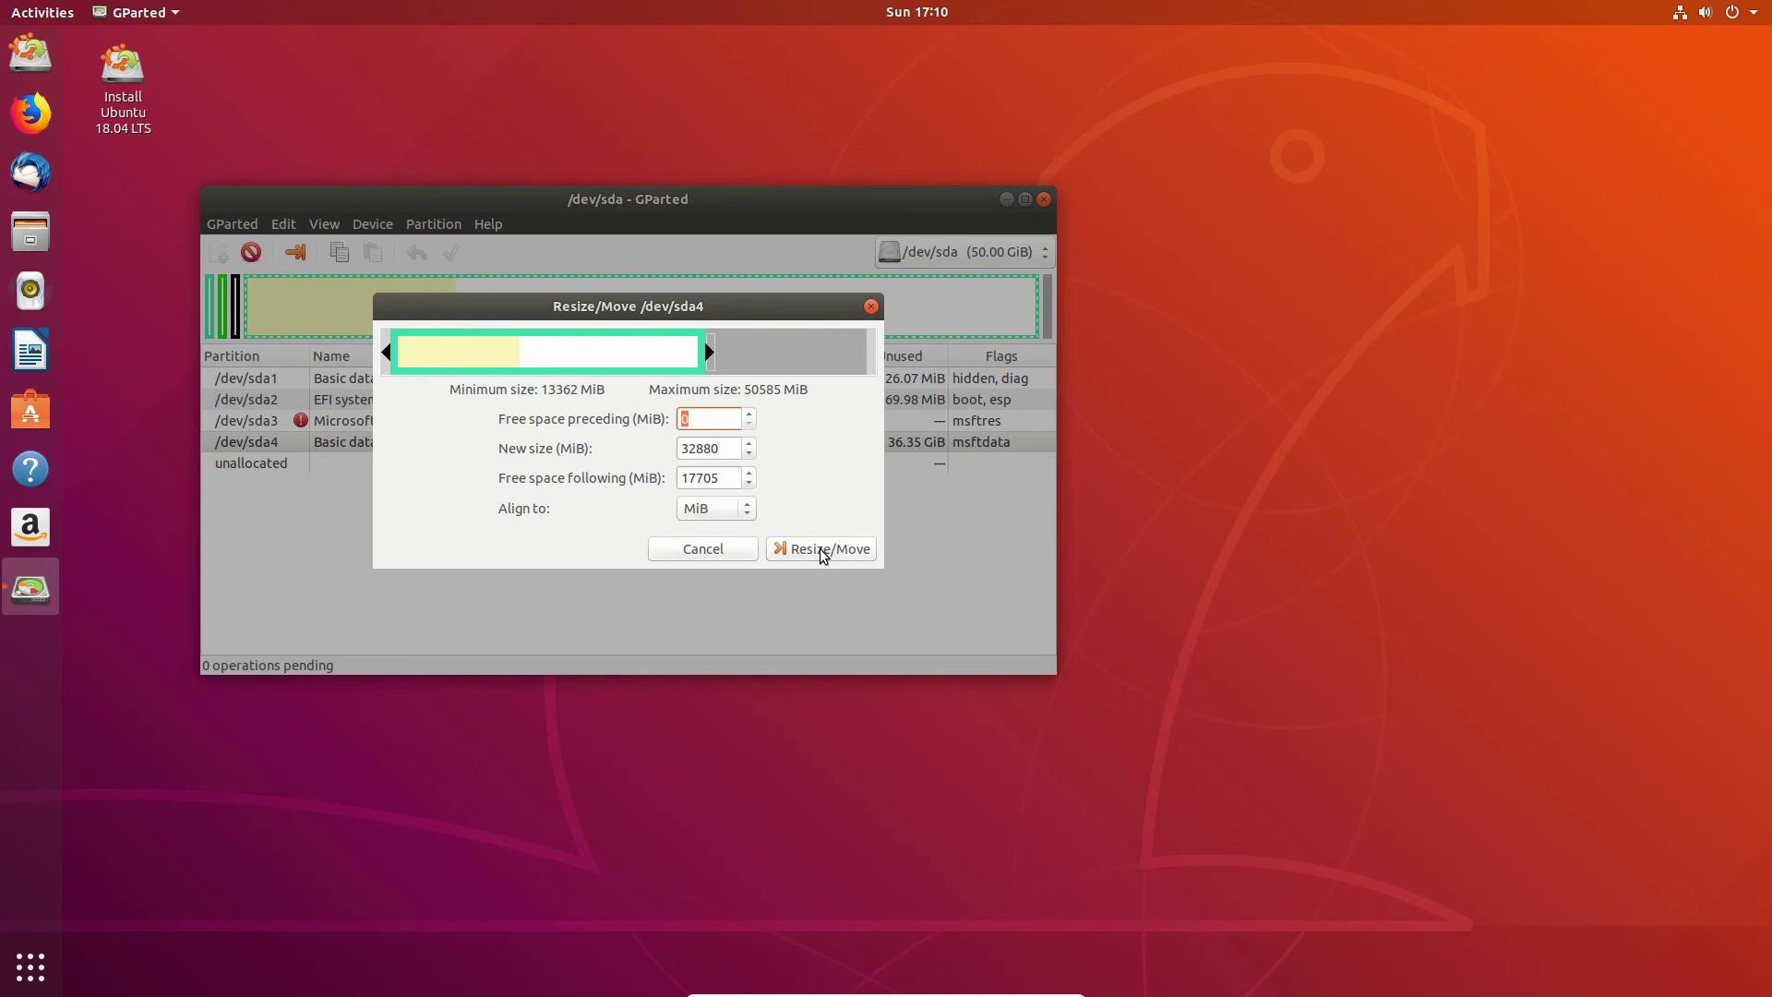
pyautogui.click(819, 548)
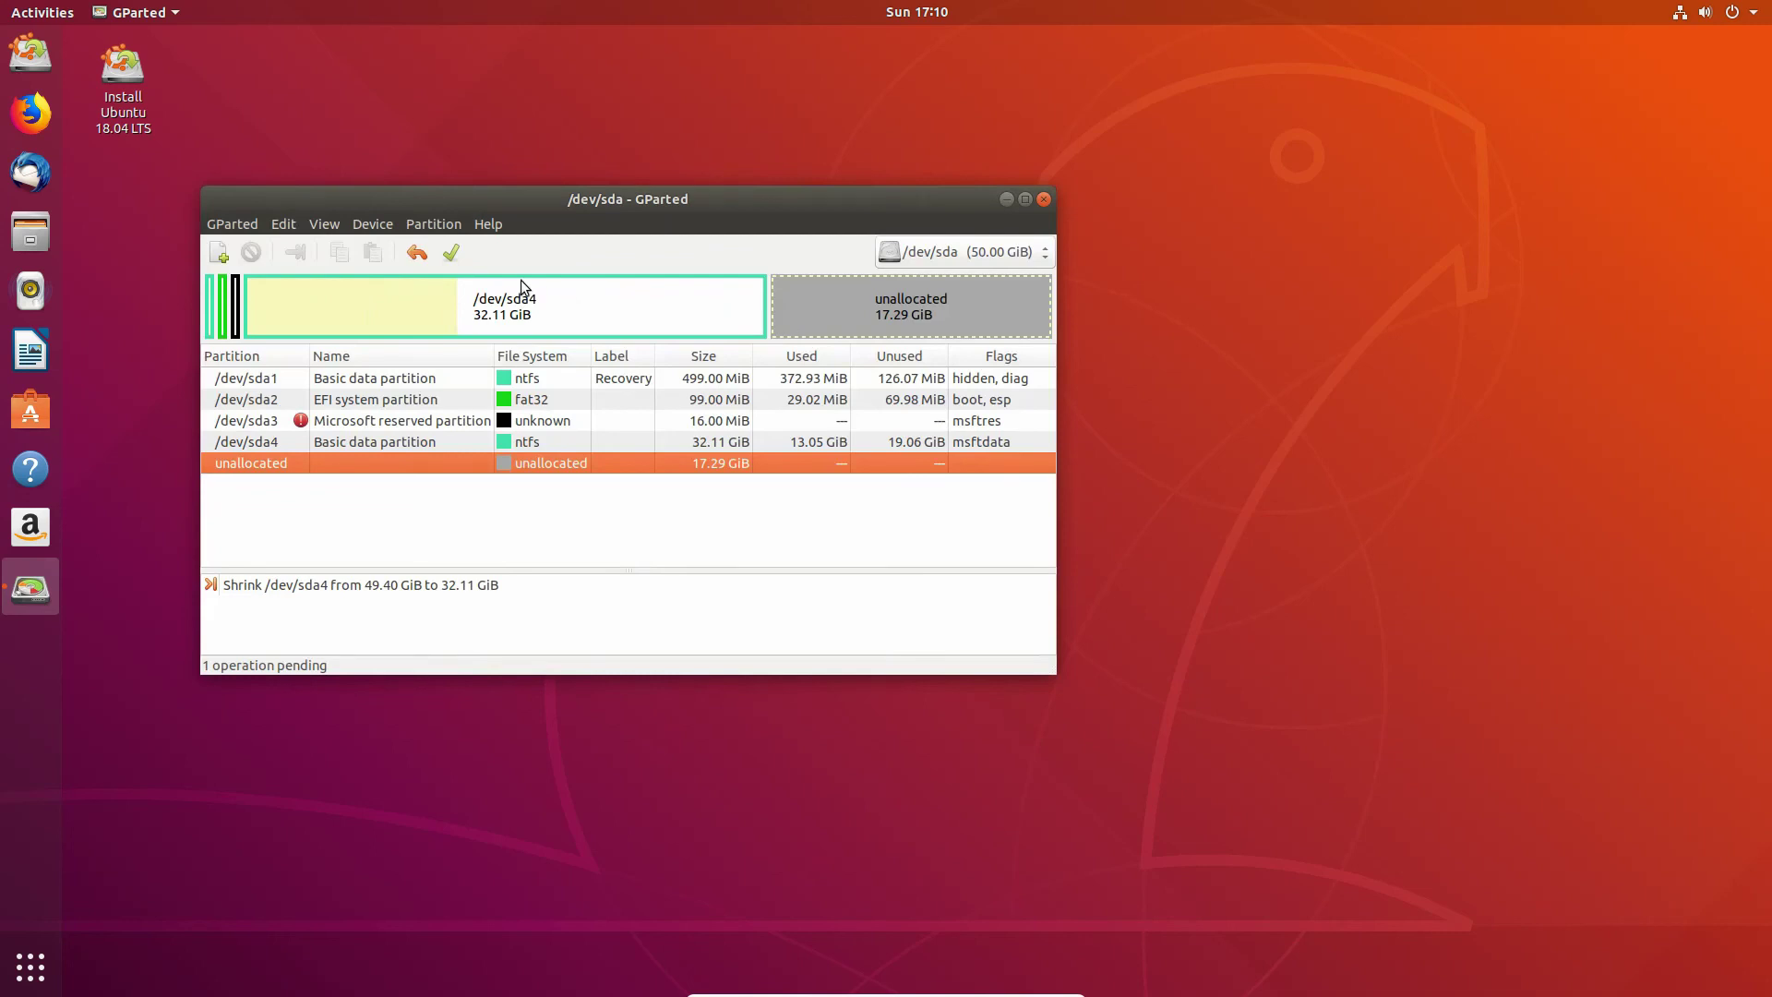
# Step: Apply the pending shrink despite the warning, dismiss the report, and close GParted
pyautogui.click(451, 253)
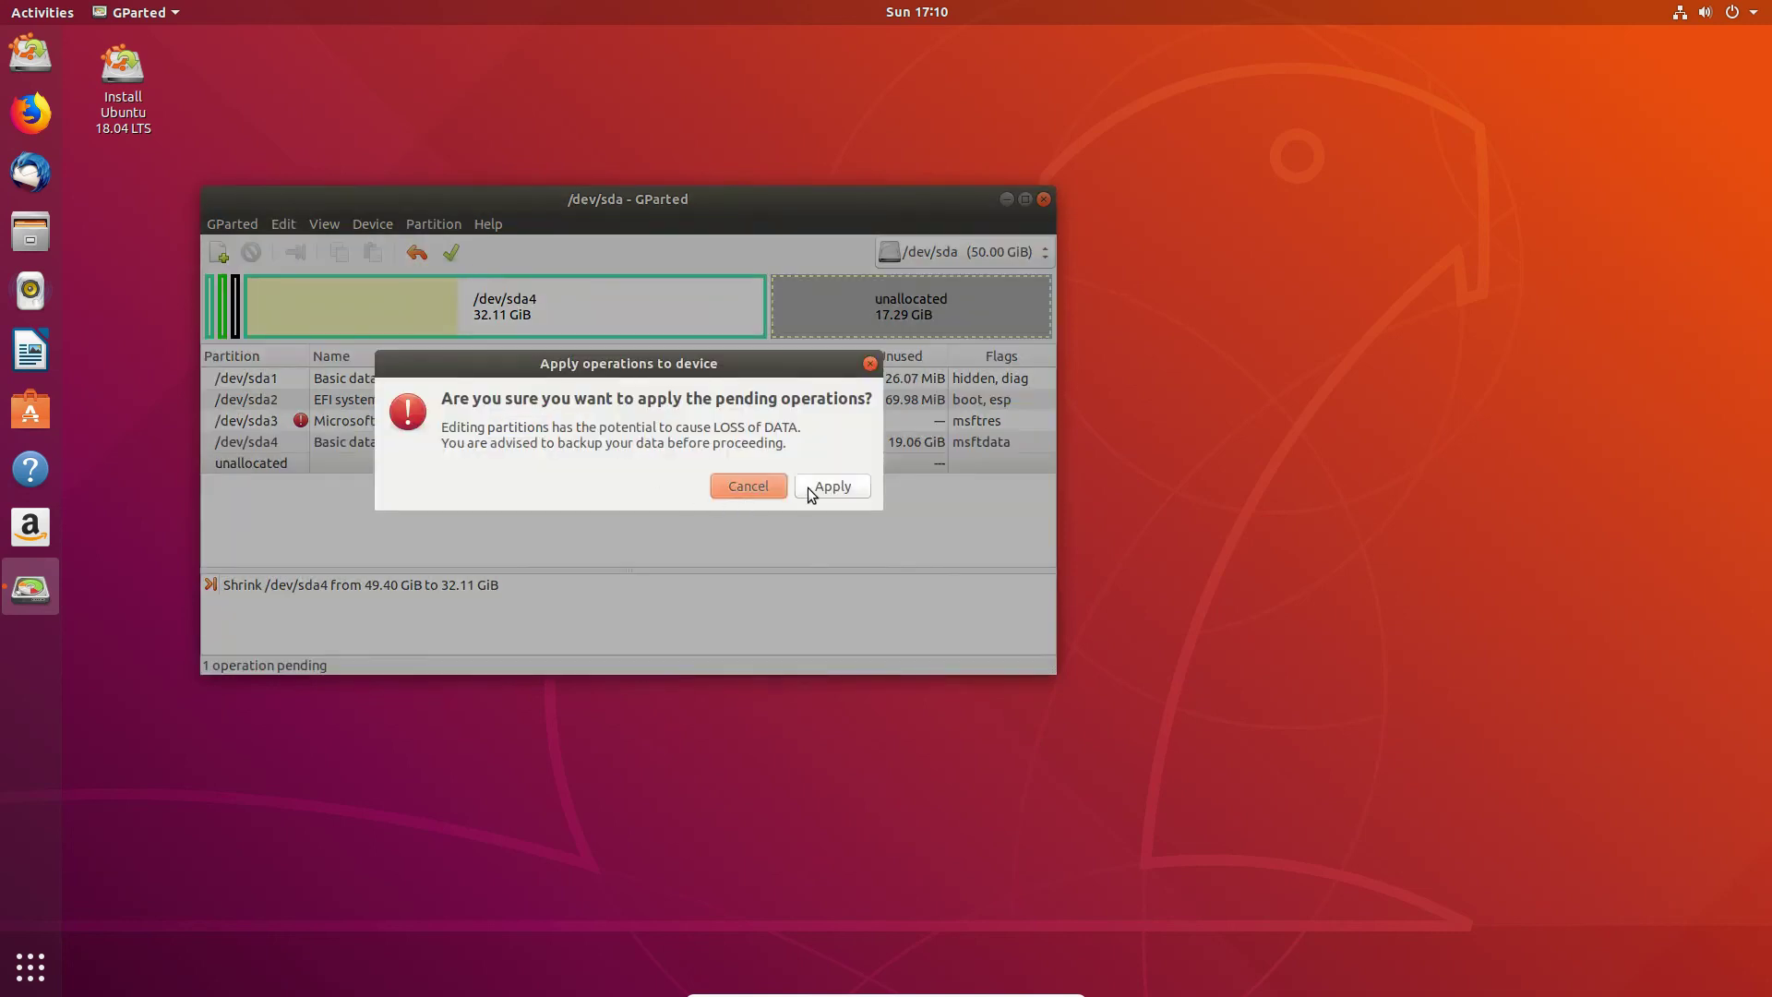
pyautogui.click(808, 489)
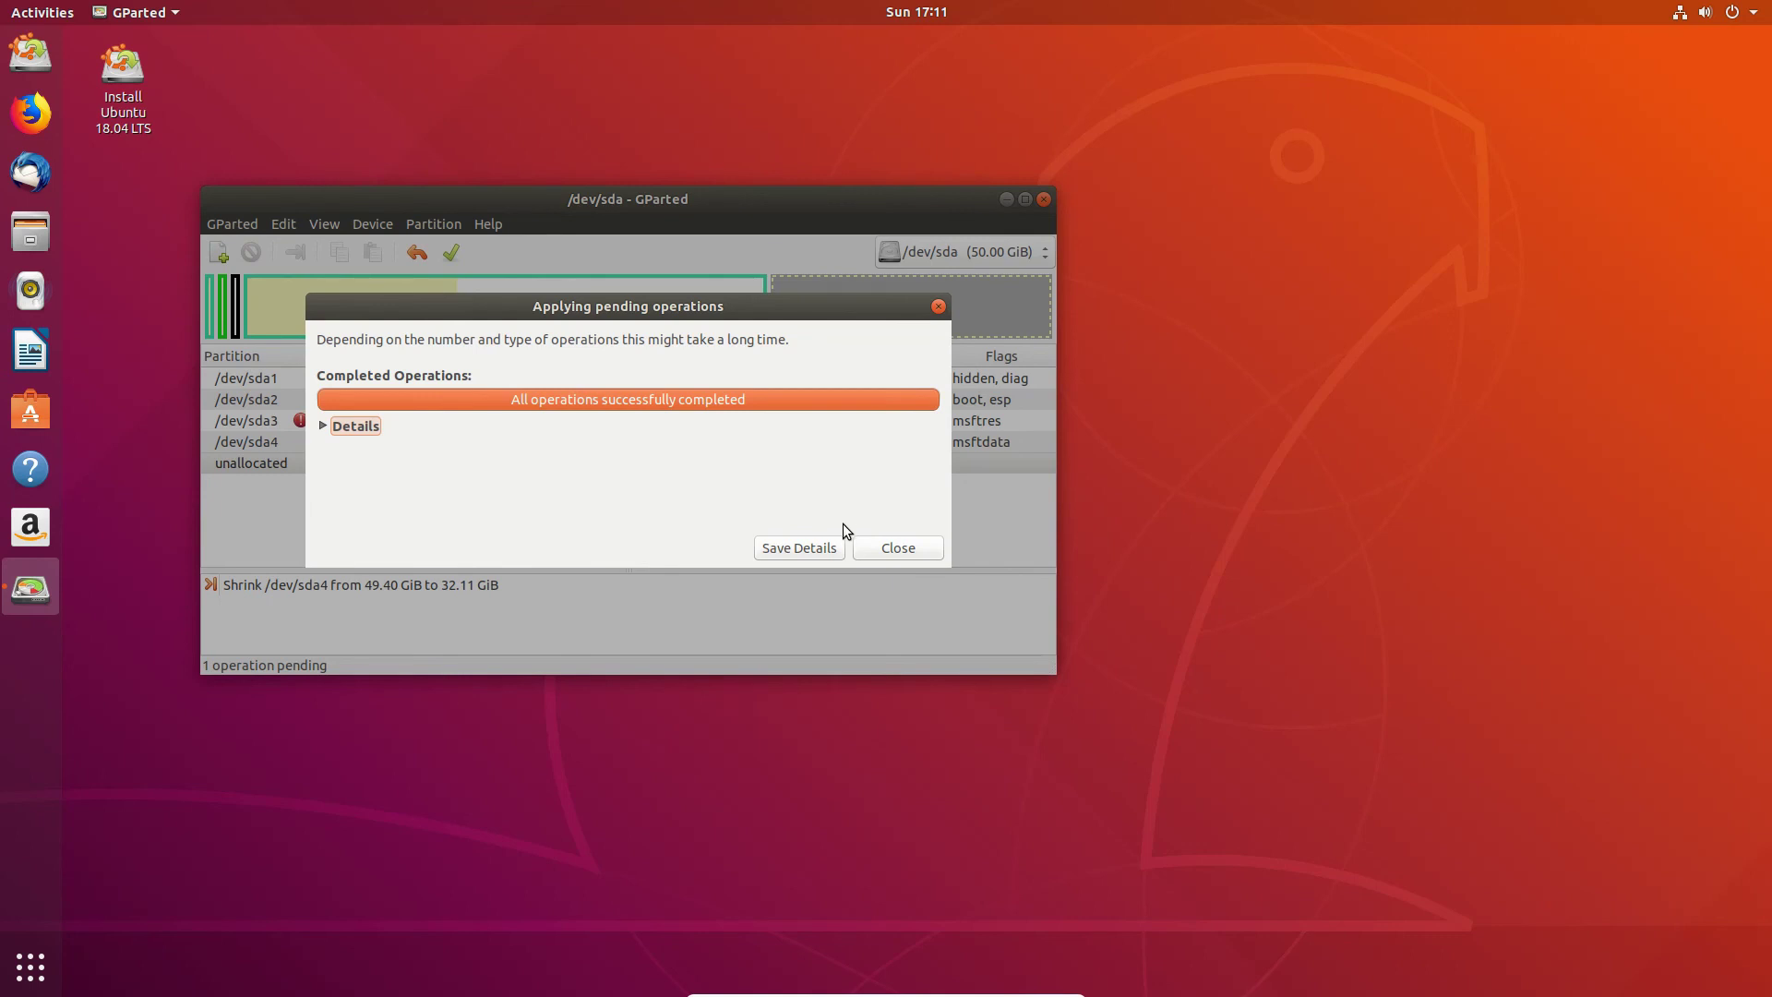
pyautogui.click(882, 546)
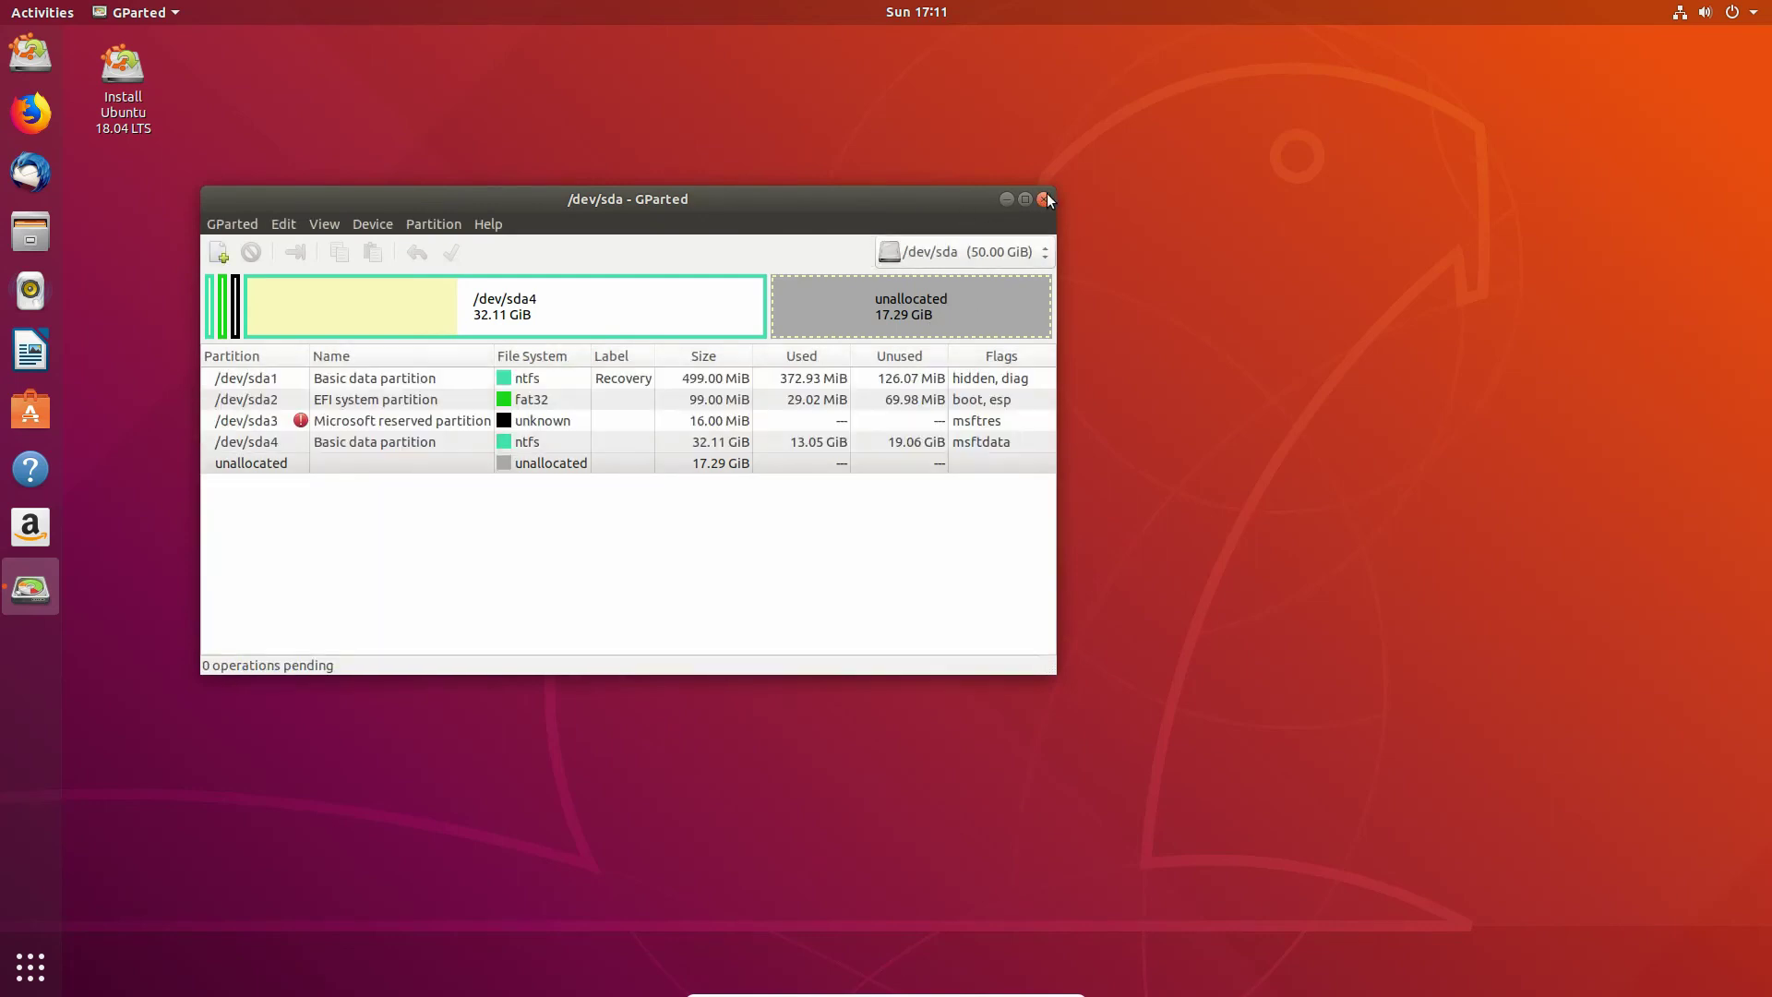
pyautogui.click(1045, 199)
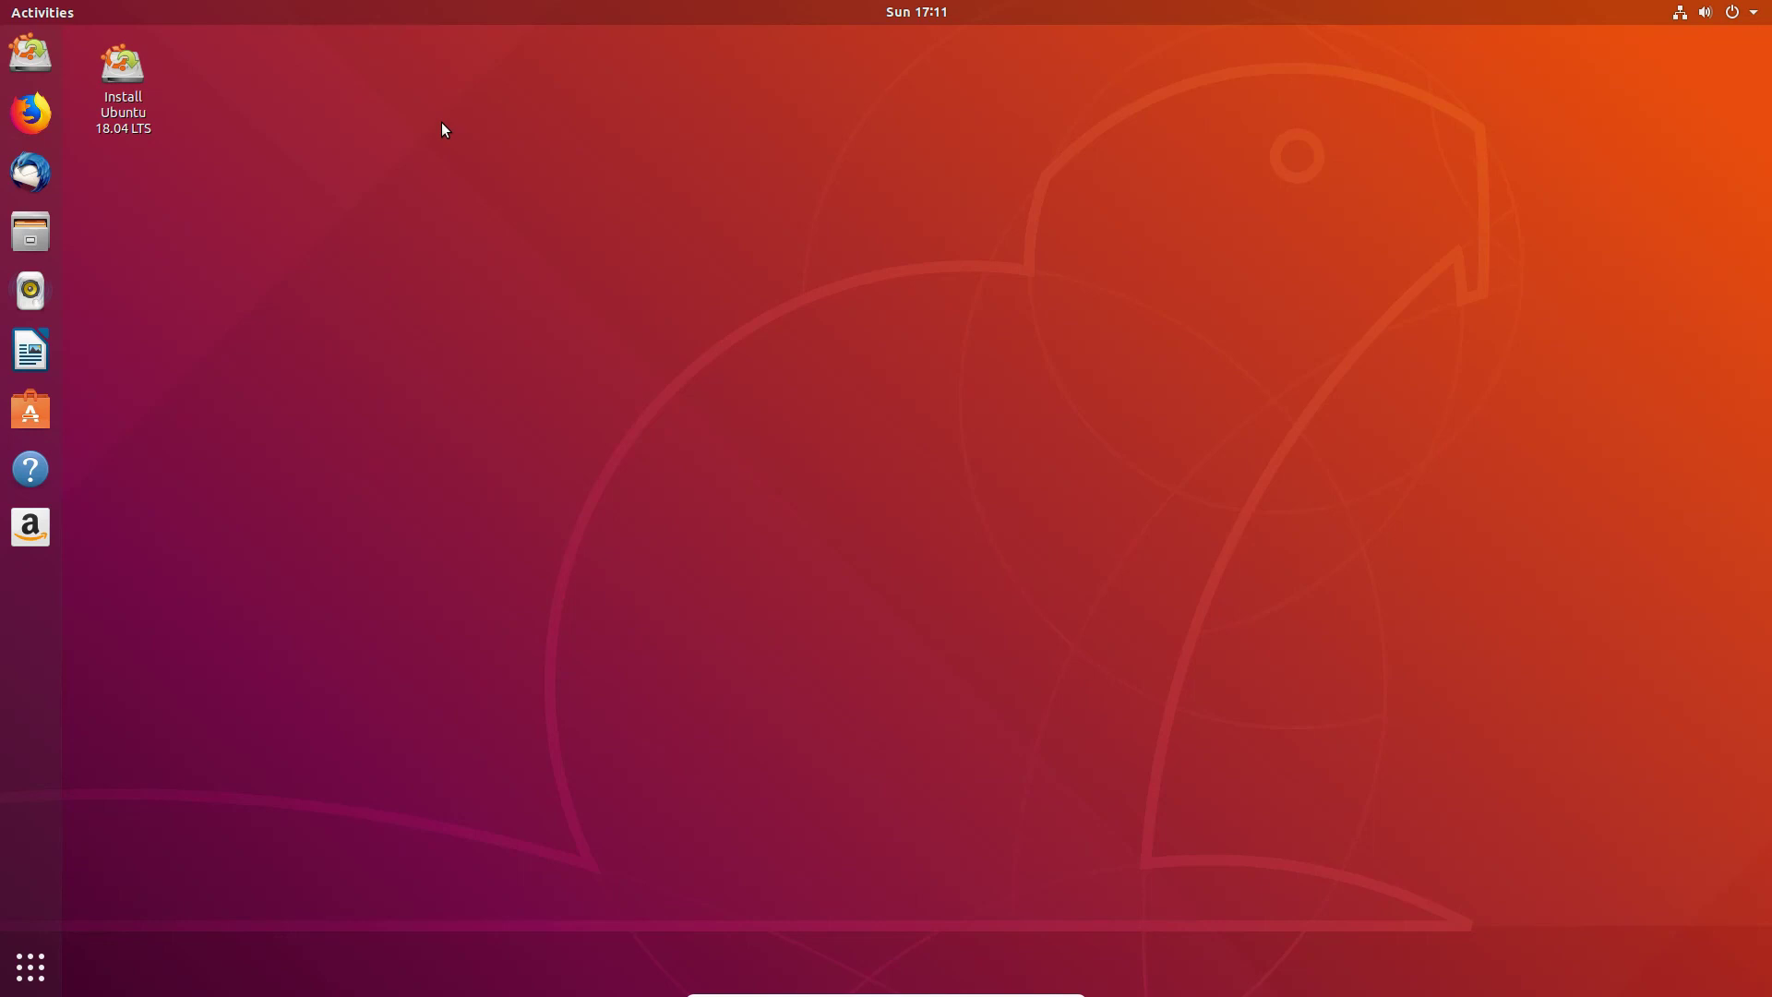
# Step: Launch Install Ubuntu and continue with English as the language
pyautogui.rightClick(140, 63)
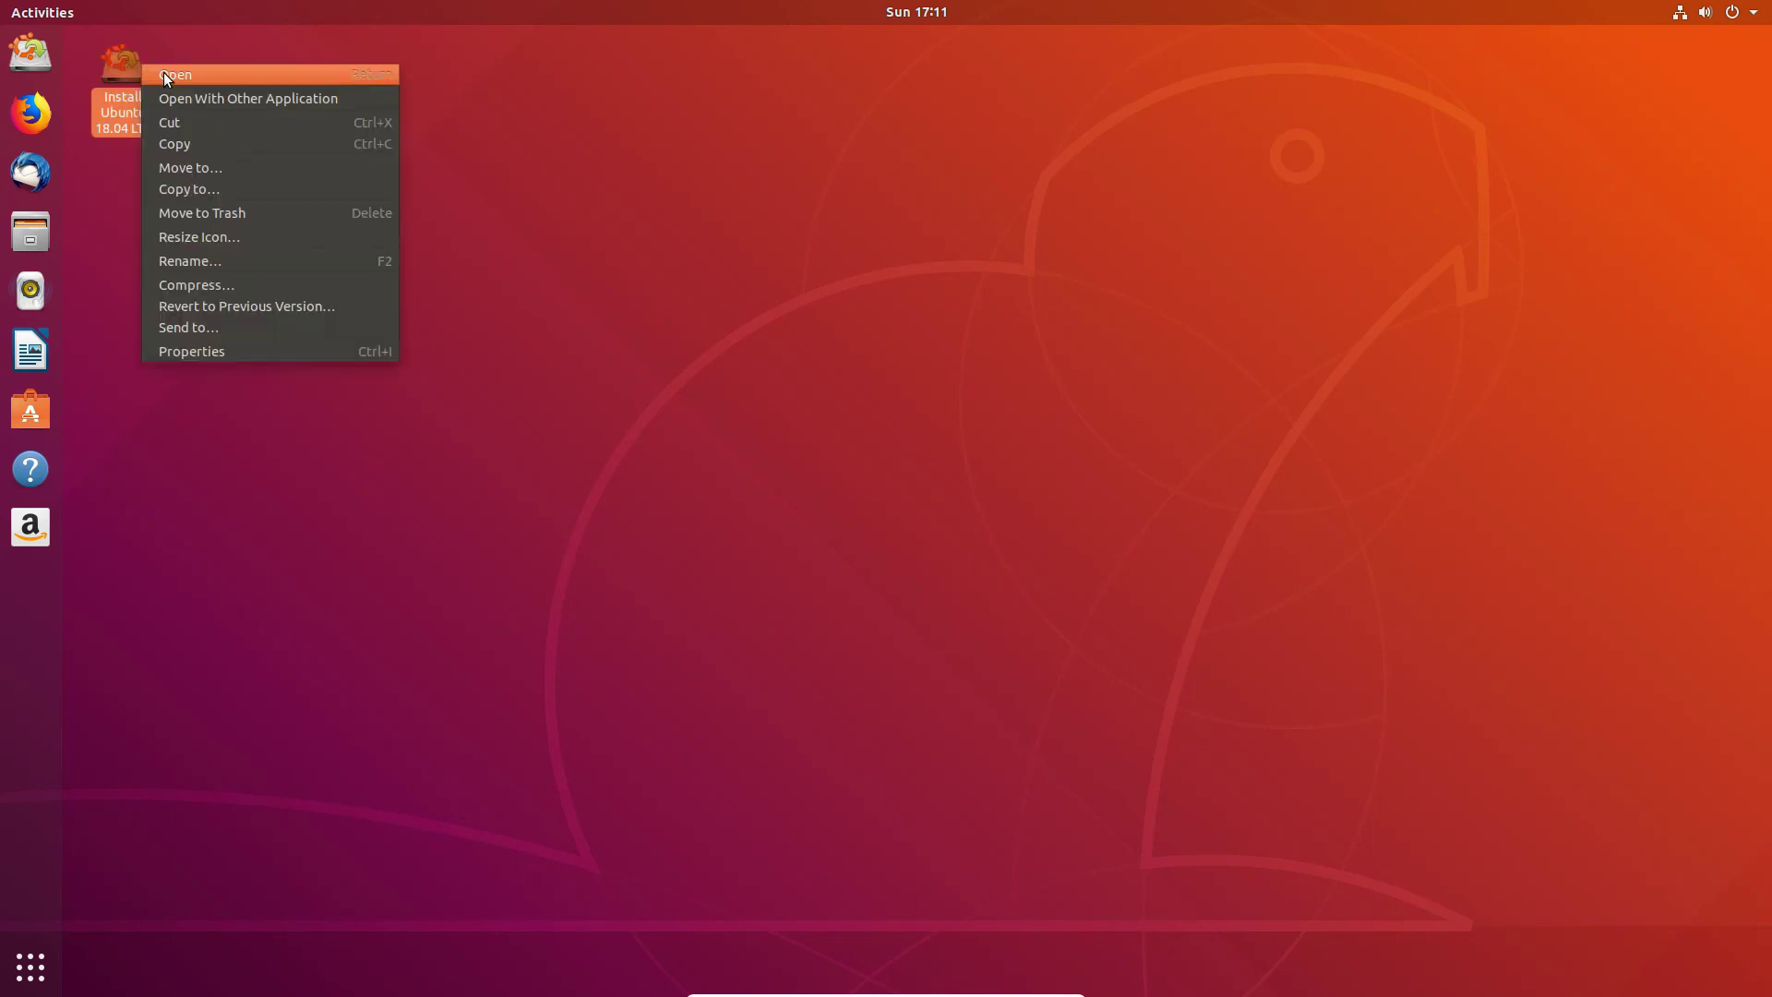
pyautogui.click(164, 72)
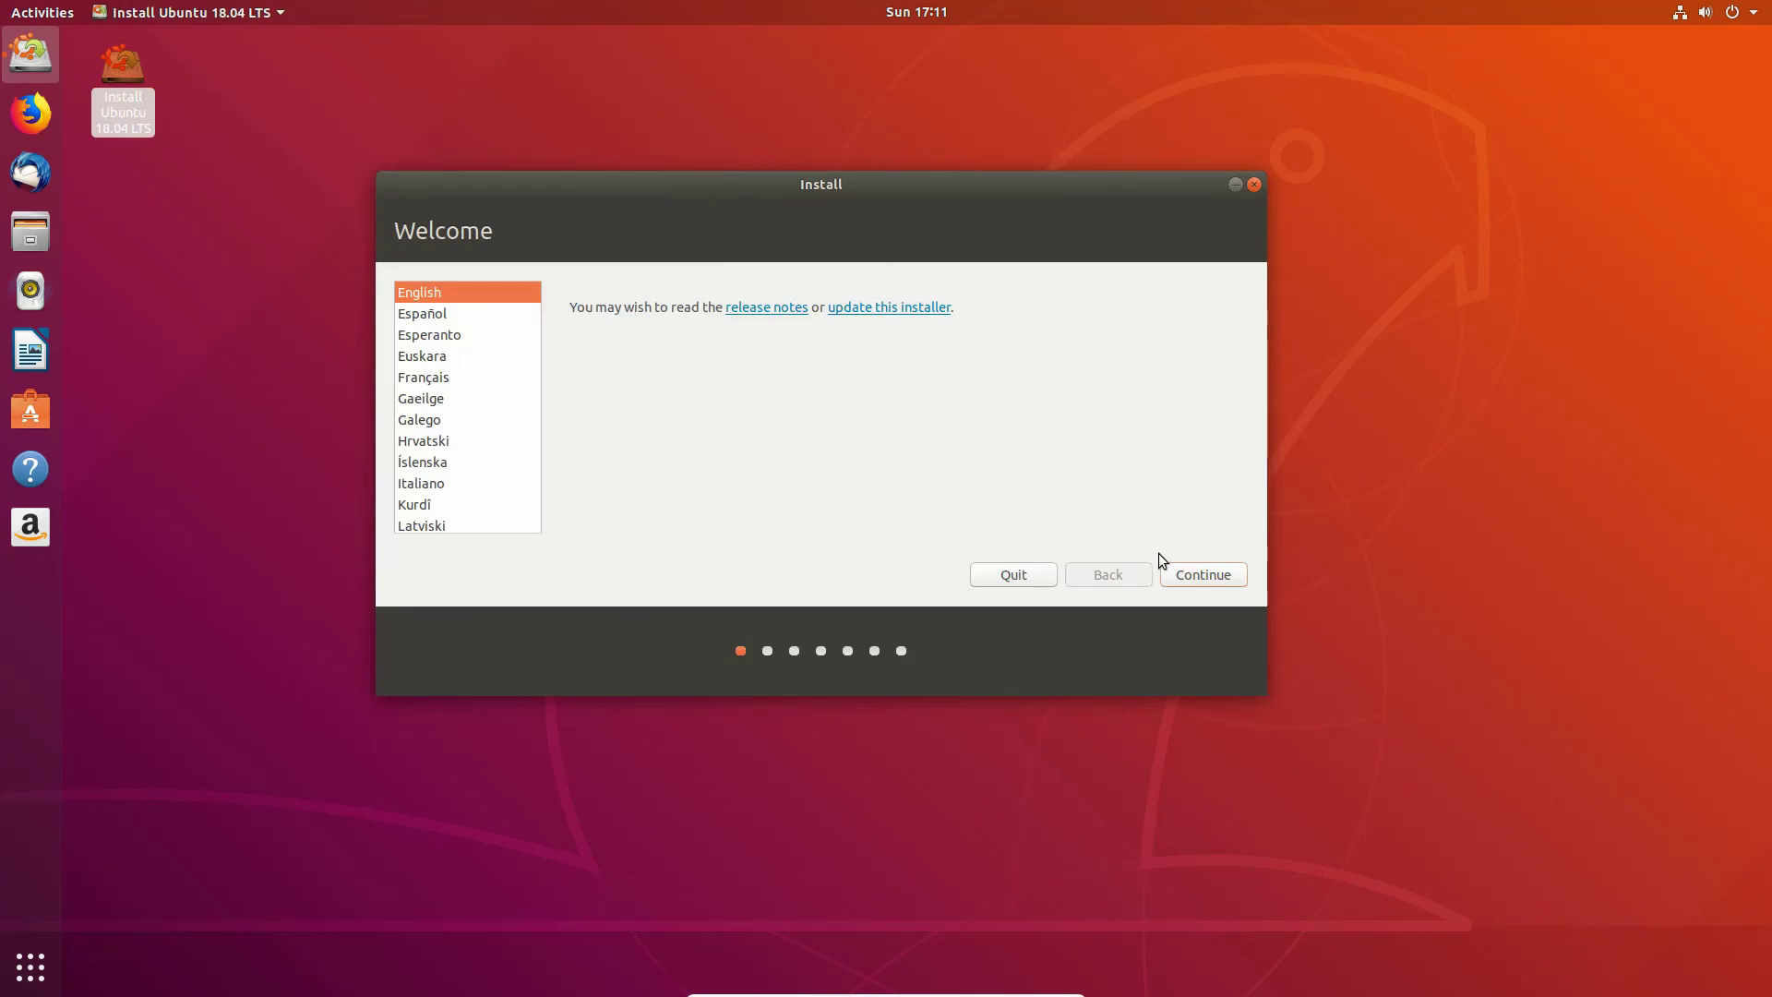
pyautogui.click(1193, 565)
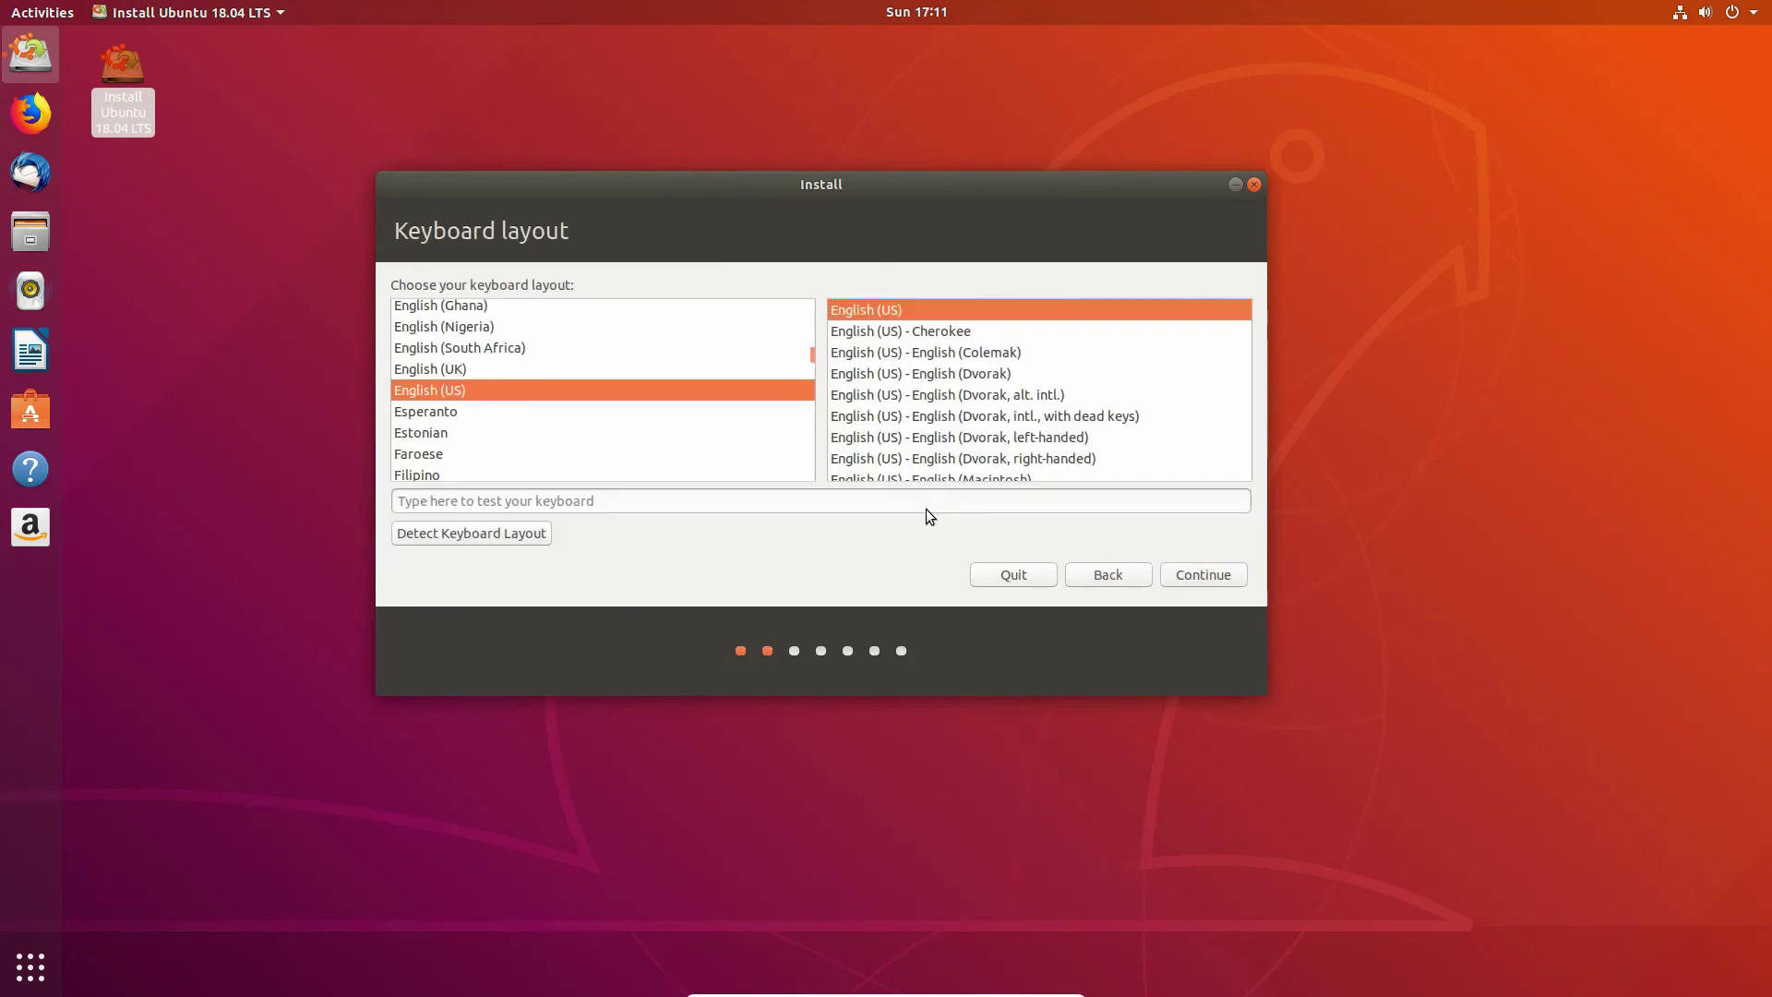
# Step: Choose the Thai keyboard layout and accept the default update options
pyautogui.scroll(-20, 696, 412)
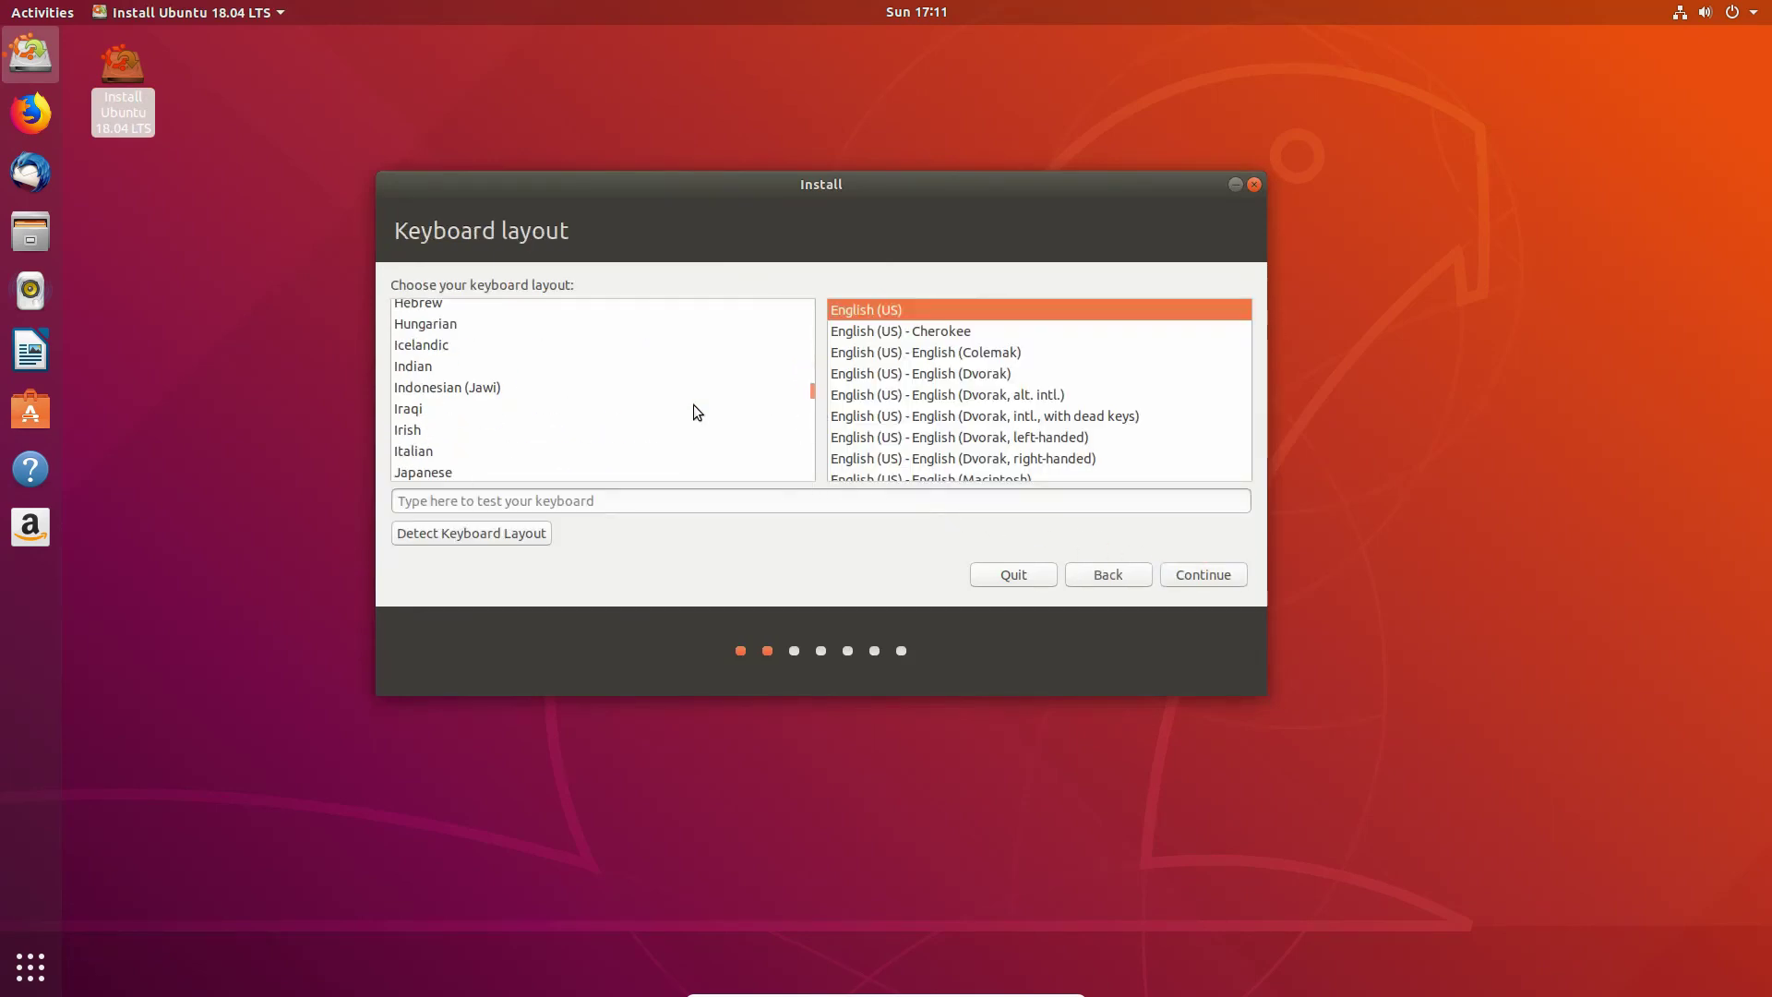
pyautogui.click(463, 336)
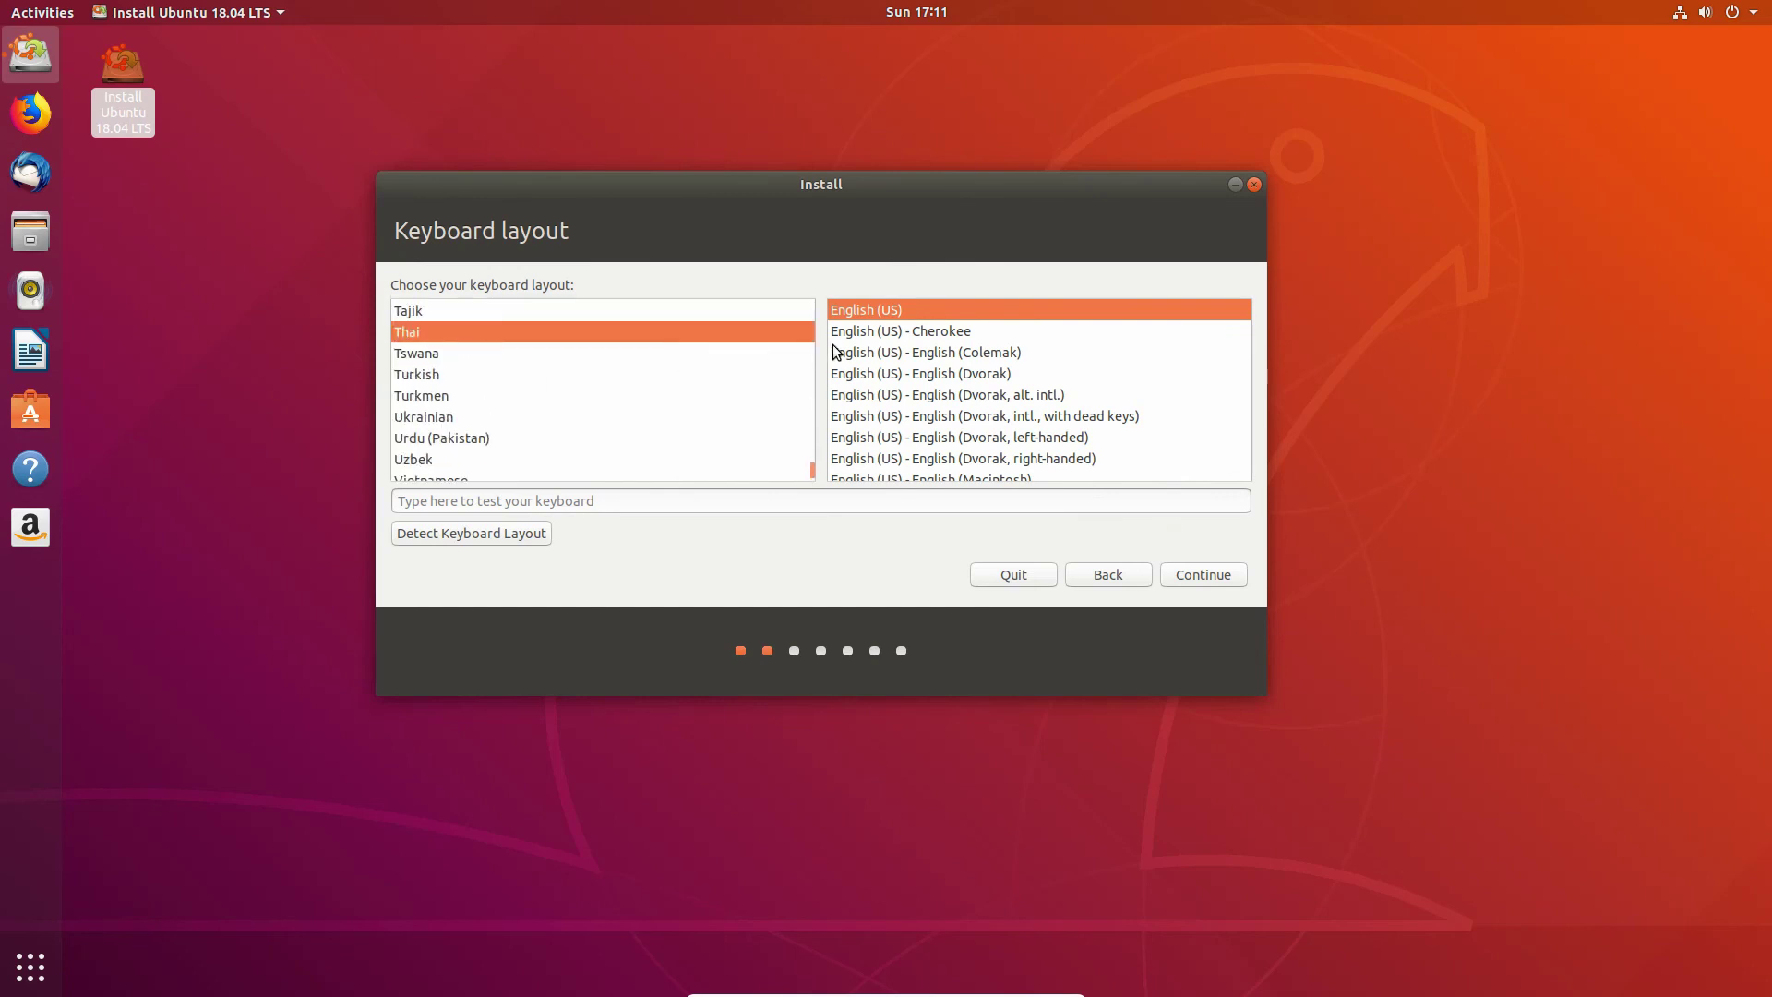
pyautogui.click(1193, 577)
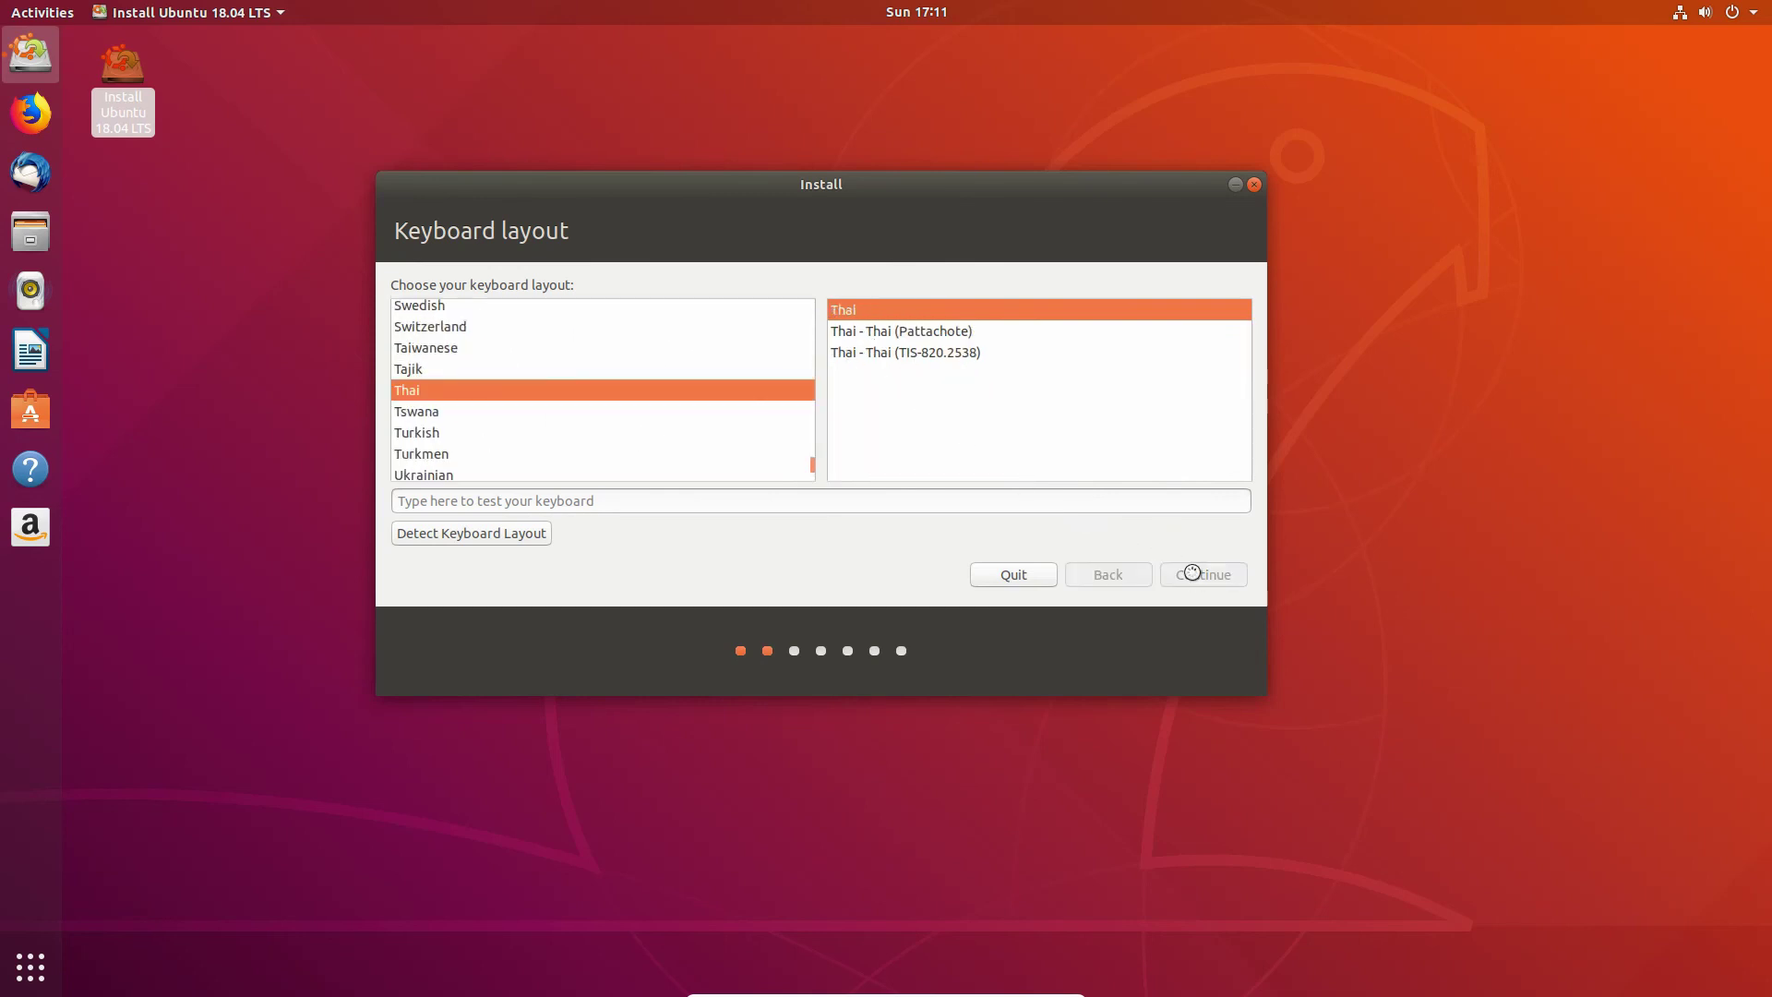
pyautogui.press('Return')
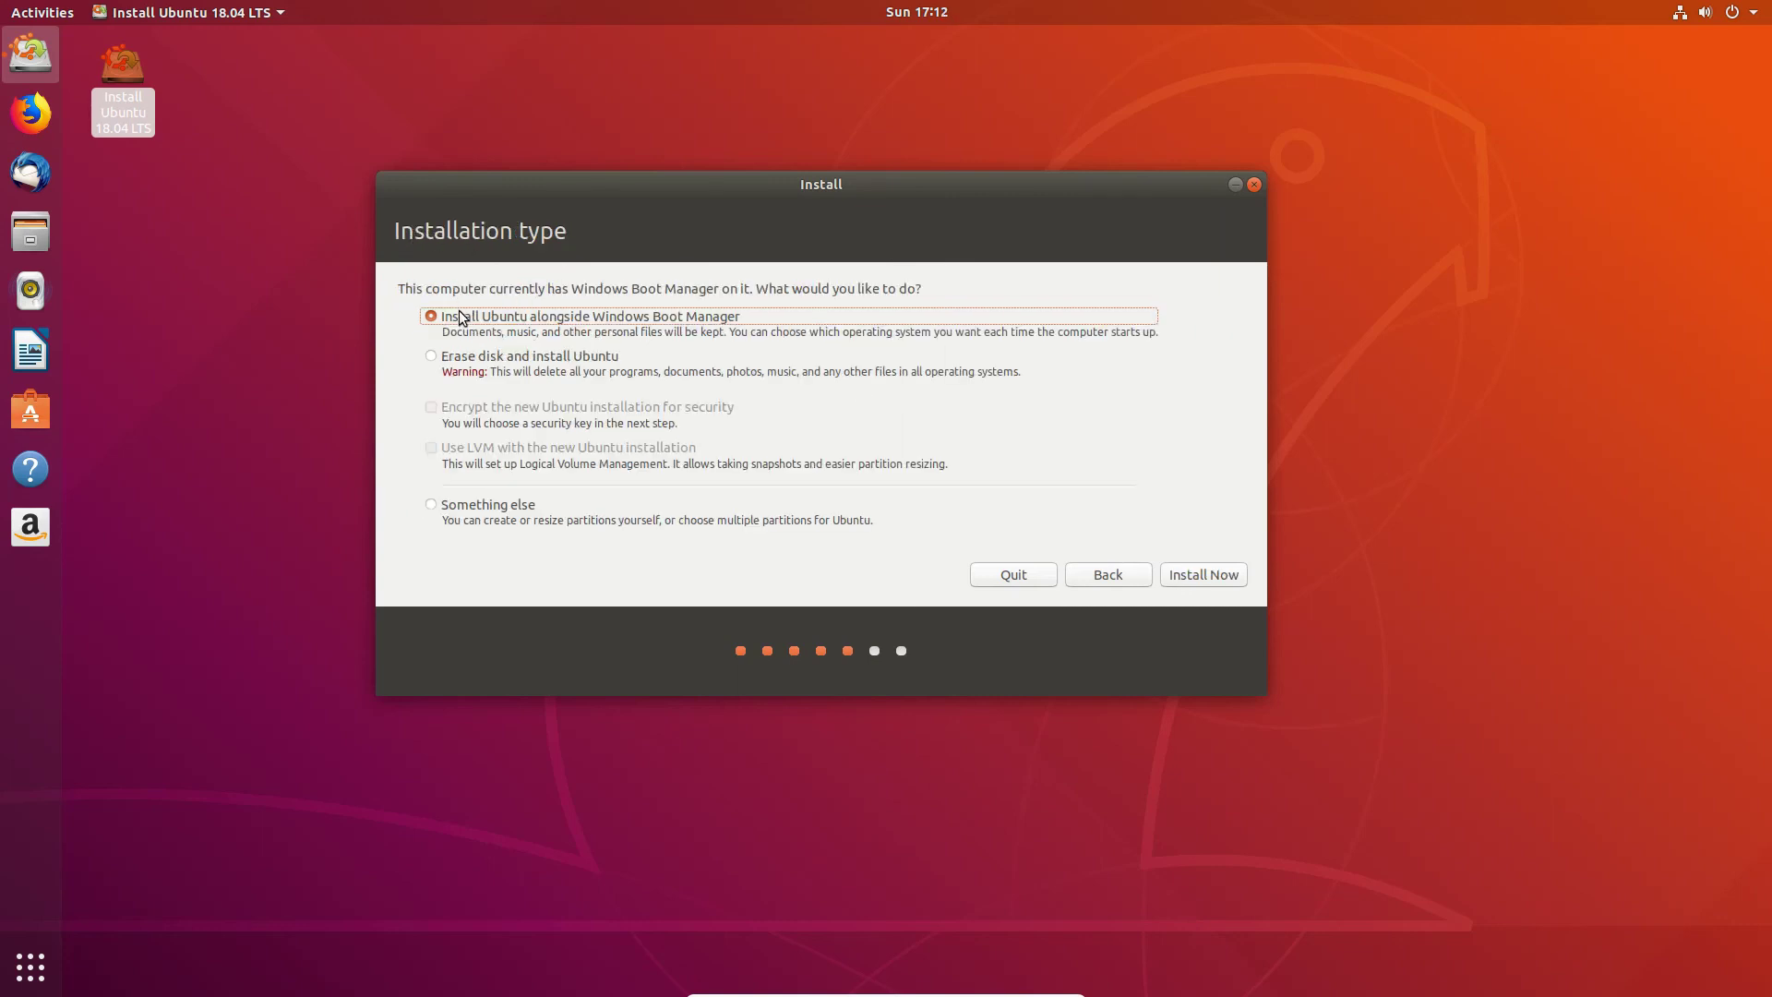
# Step: Choose Something else and create an ext4 partition mounted at / in the 18565 MB free space
pyautogui.click(443, 510)
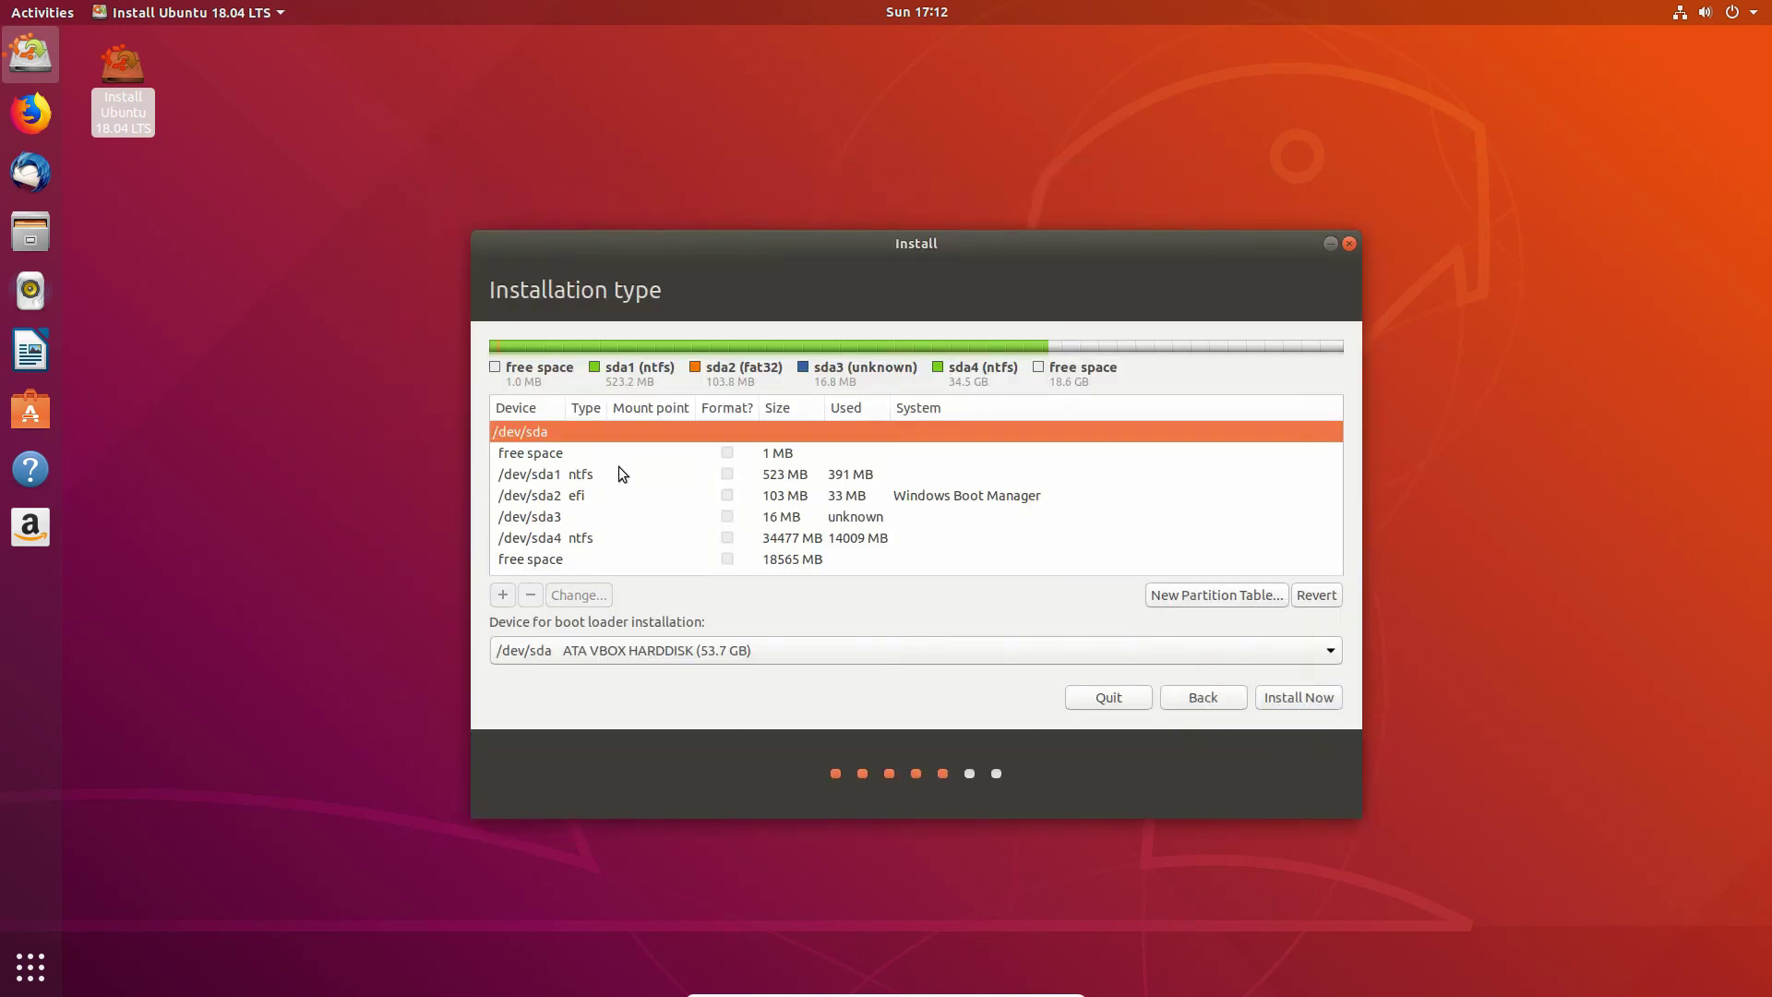
pyautogui.click(592, 560)
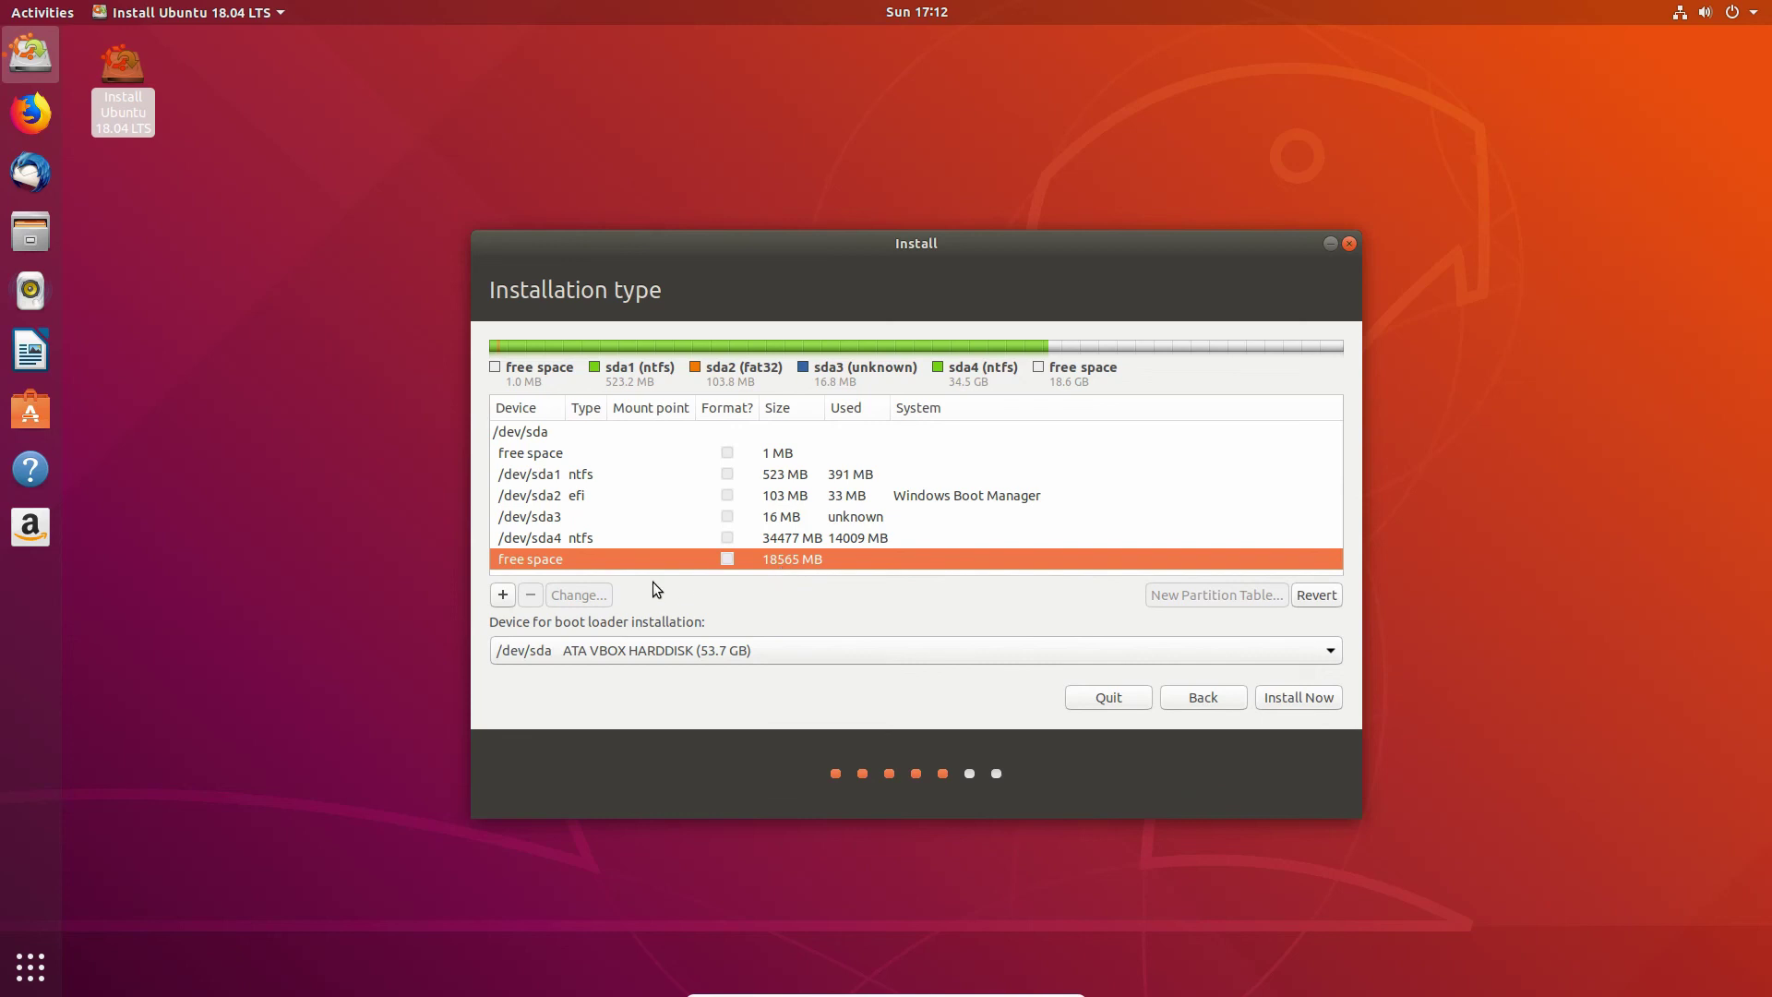
pyautogui.click(507, 596)
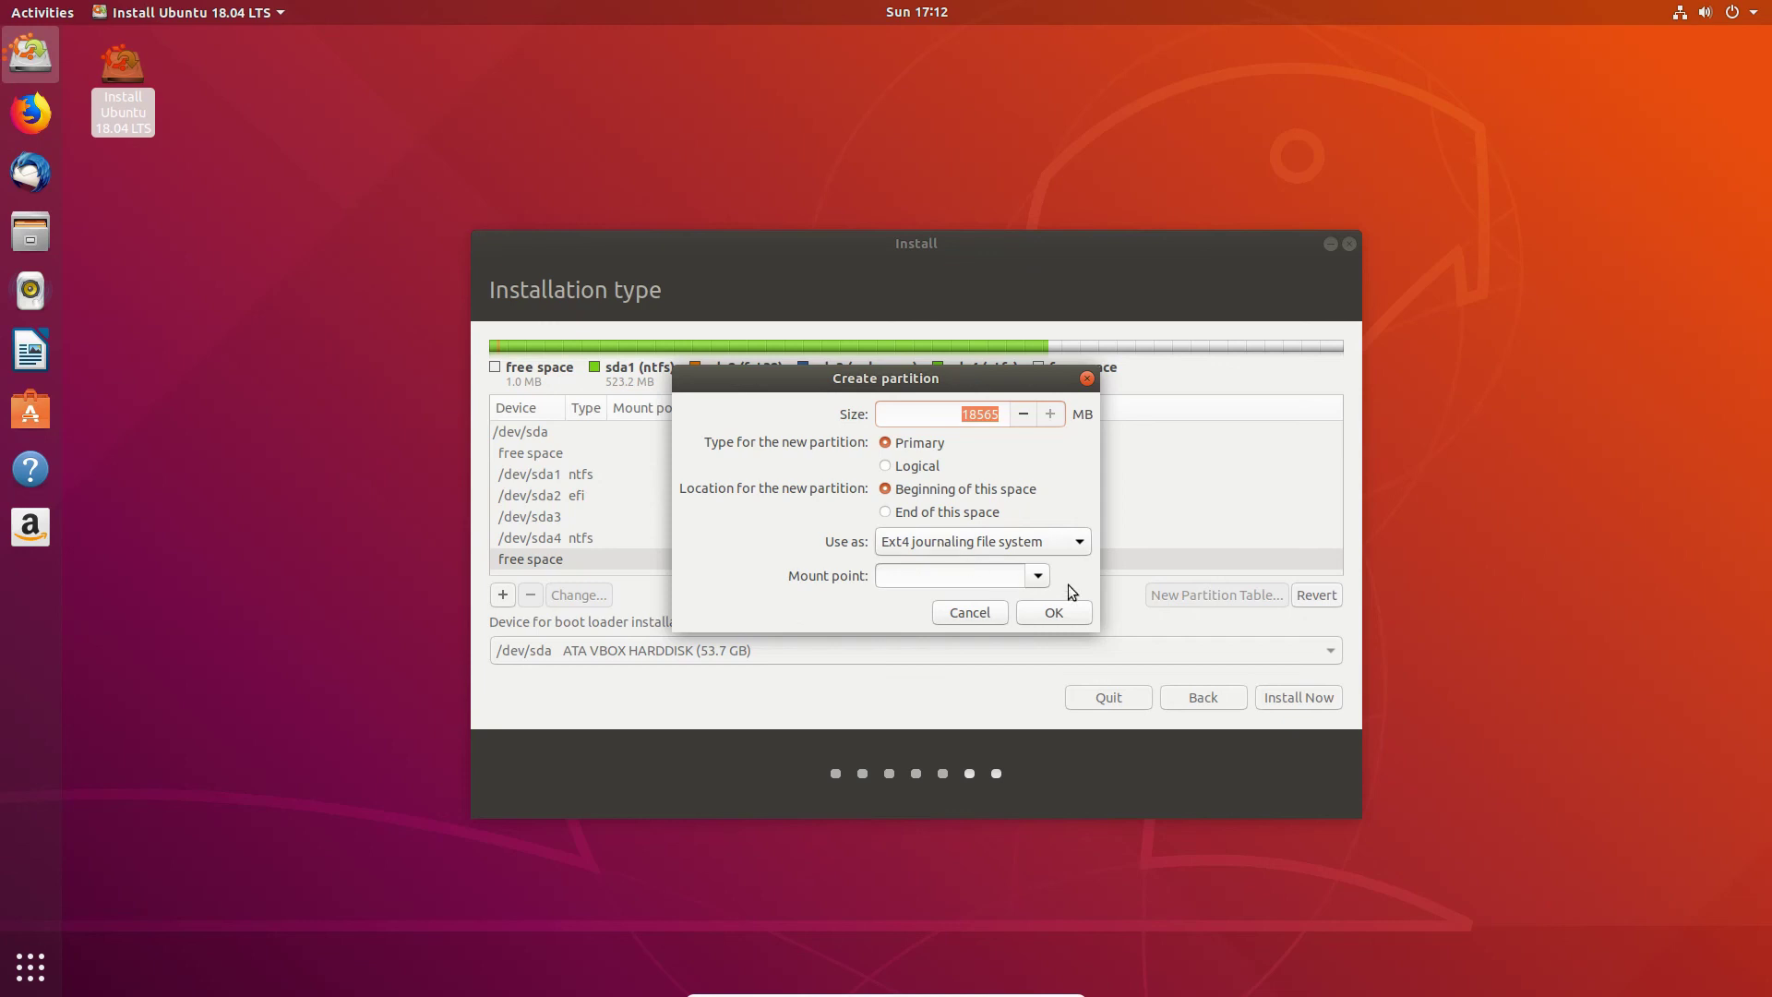
pyautogui.click(1038, 575)
pyautogui.click(995, 597)
pyautogui.click(1052, 613)
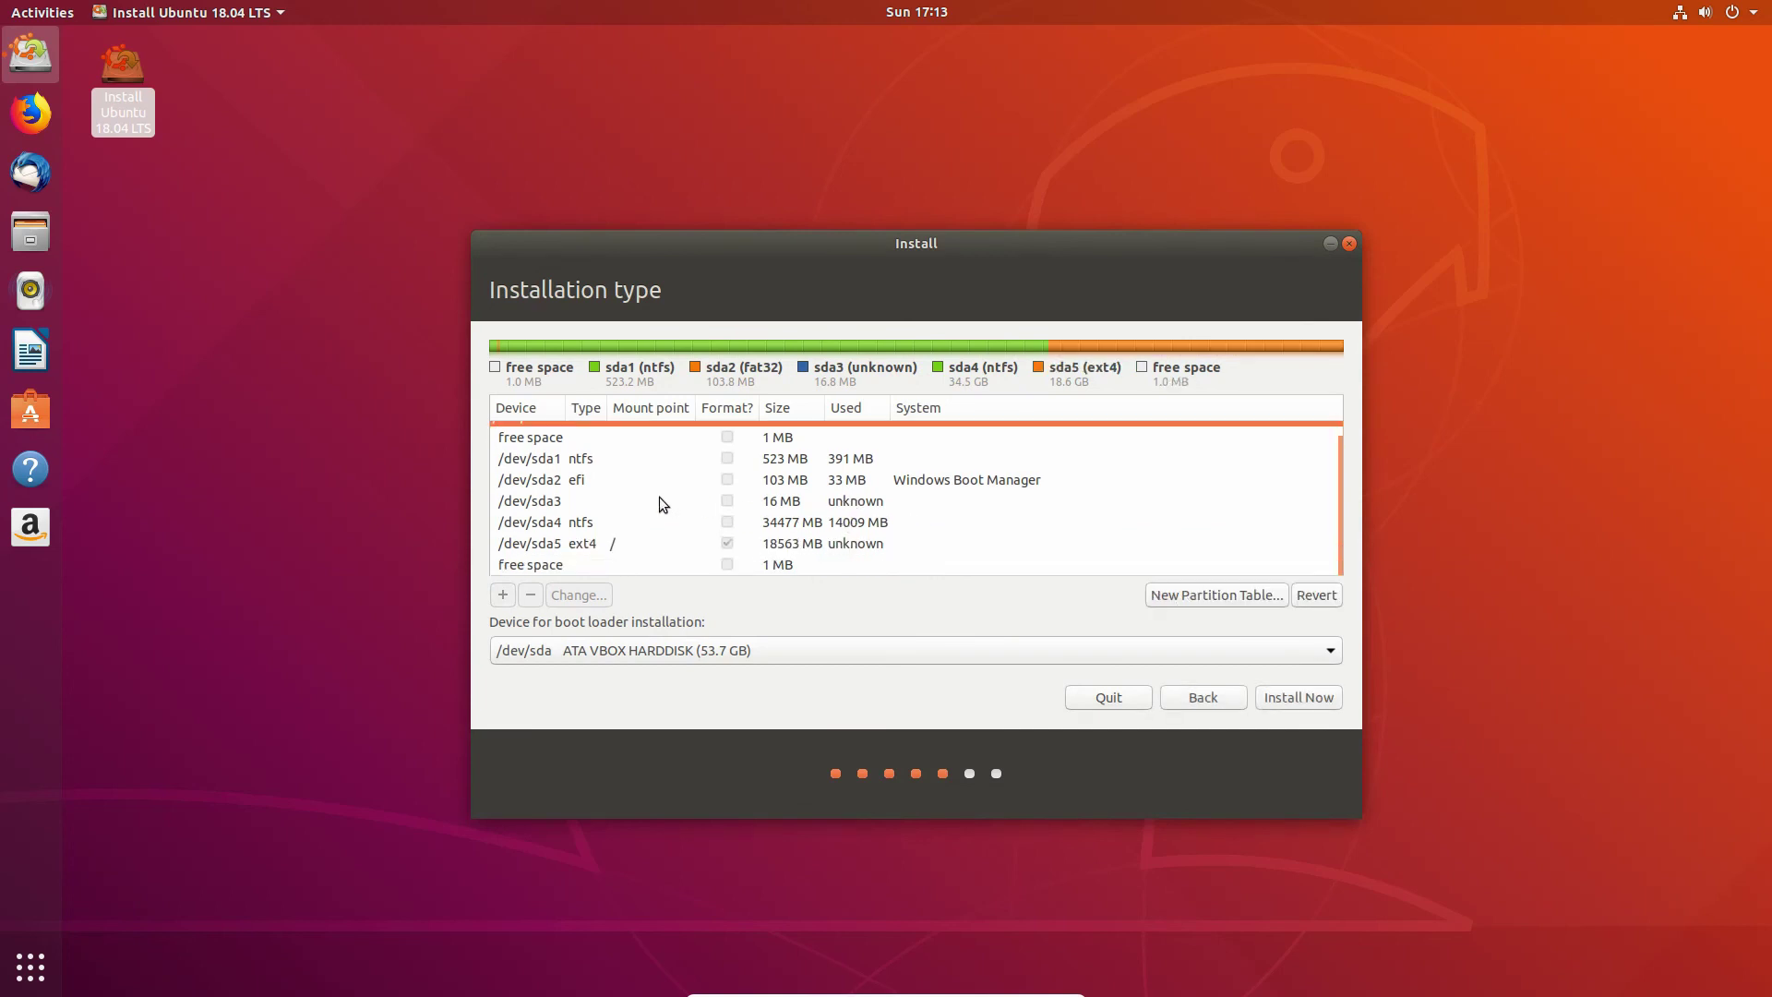
pyautogui.click(661, 481)
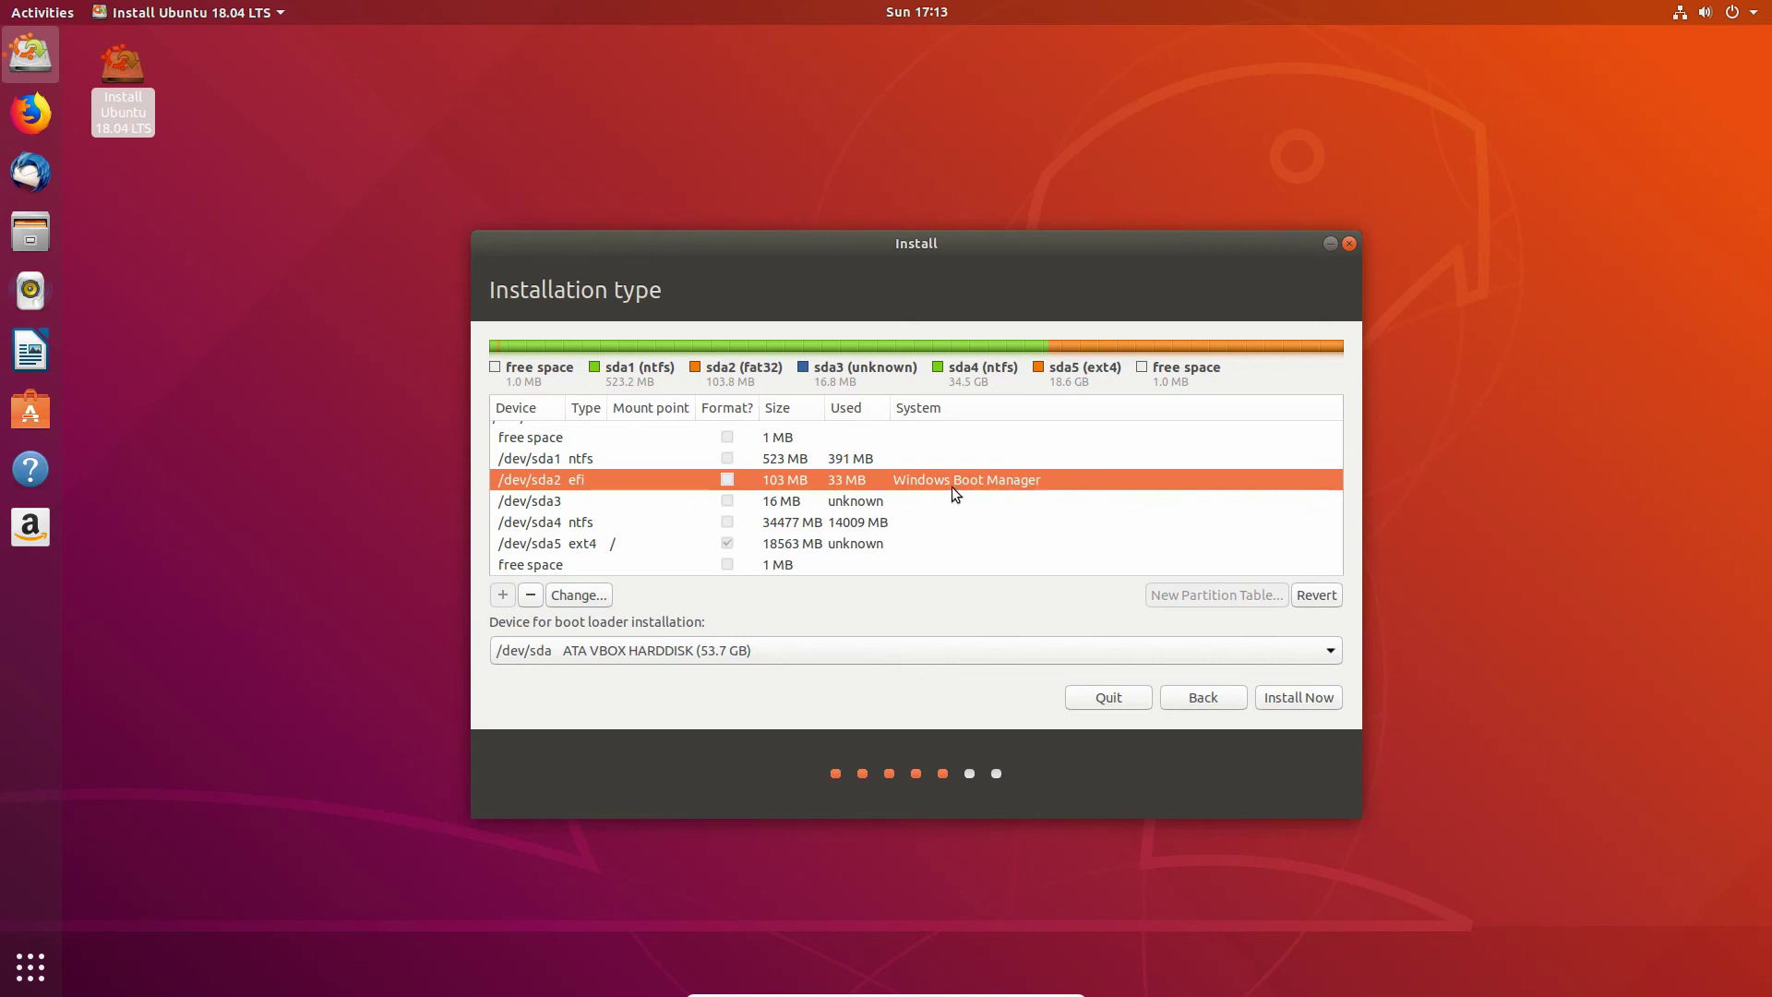
# Step: Leave the sda2 EFI partition unchanged, keep /dev/sda as boot loader device, and write changes with Install Now
pyautogui.doubleClick(706, 474)
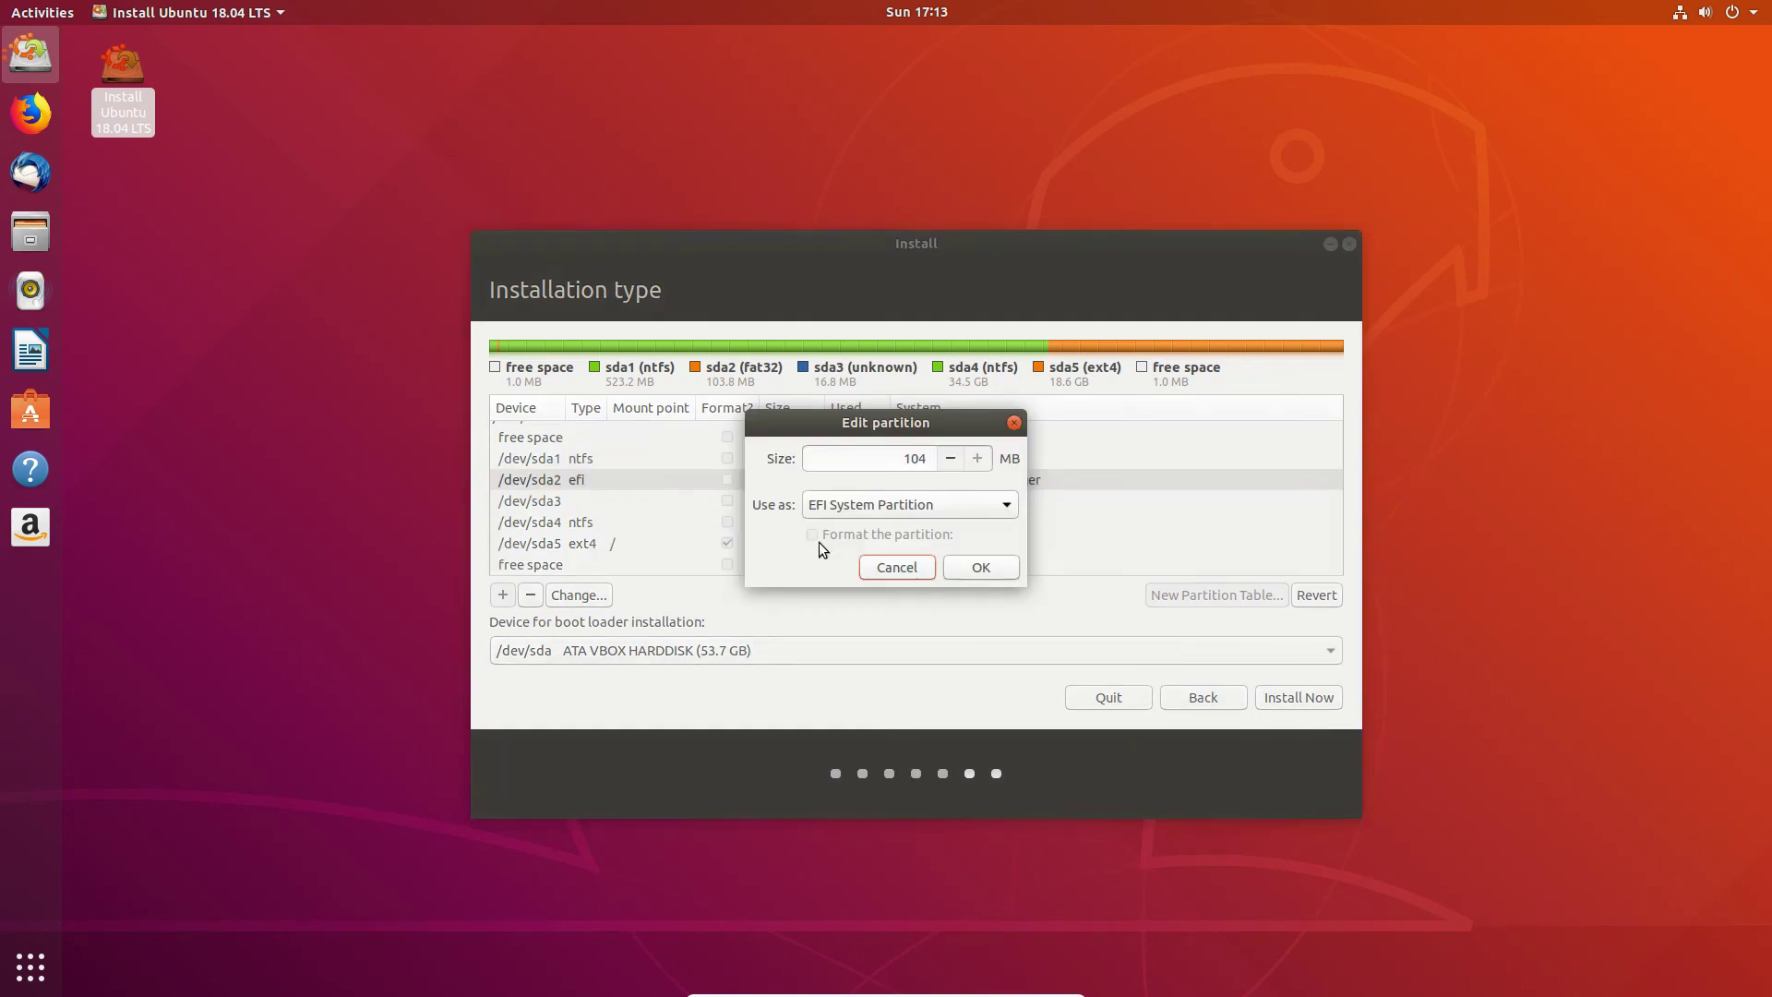
pyautogui.press('Escape')
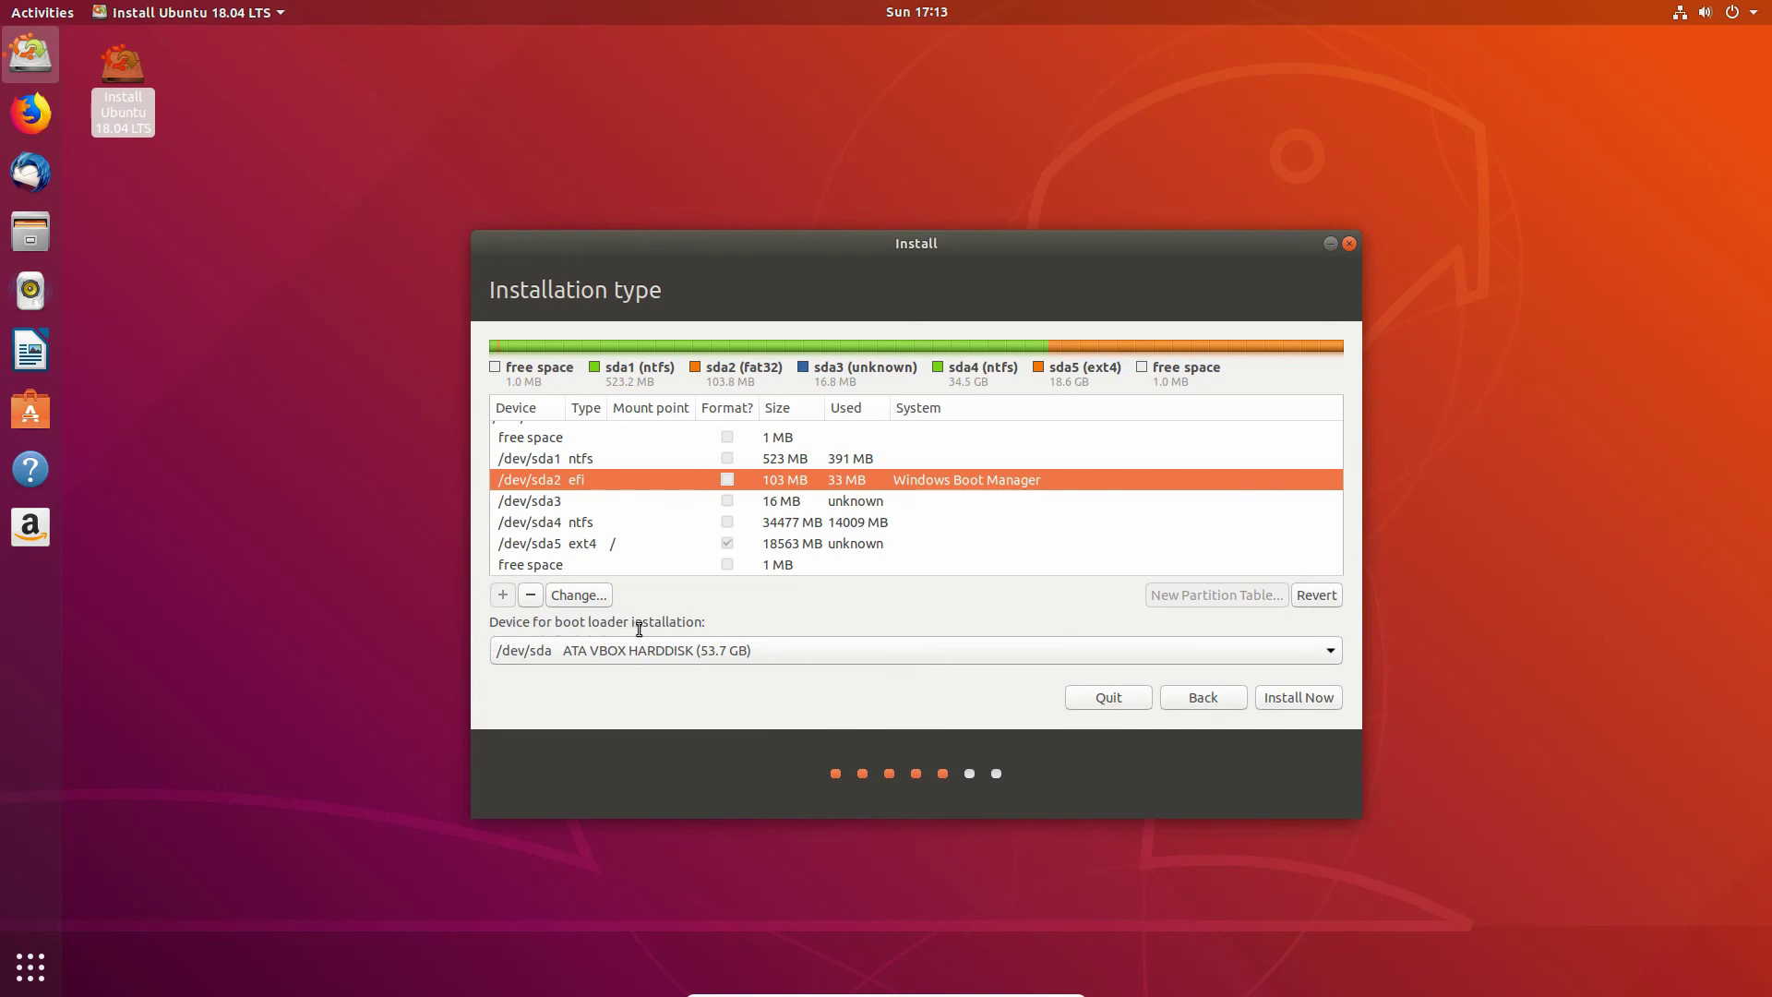
pyautogui.click(691, 651)
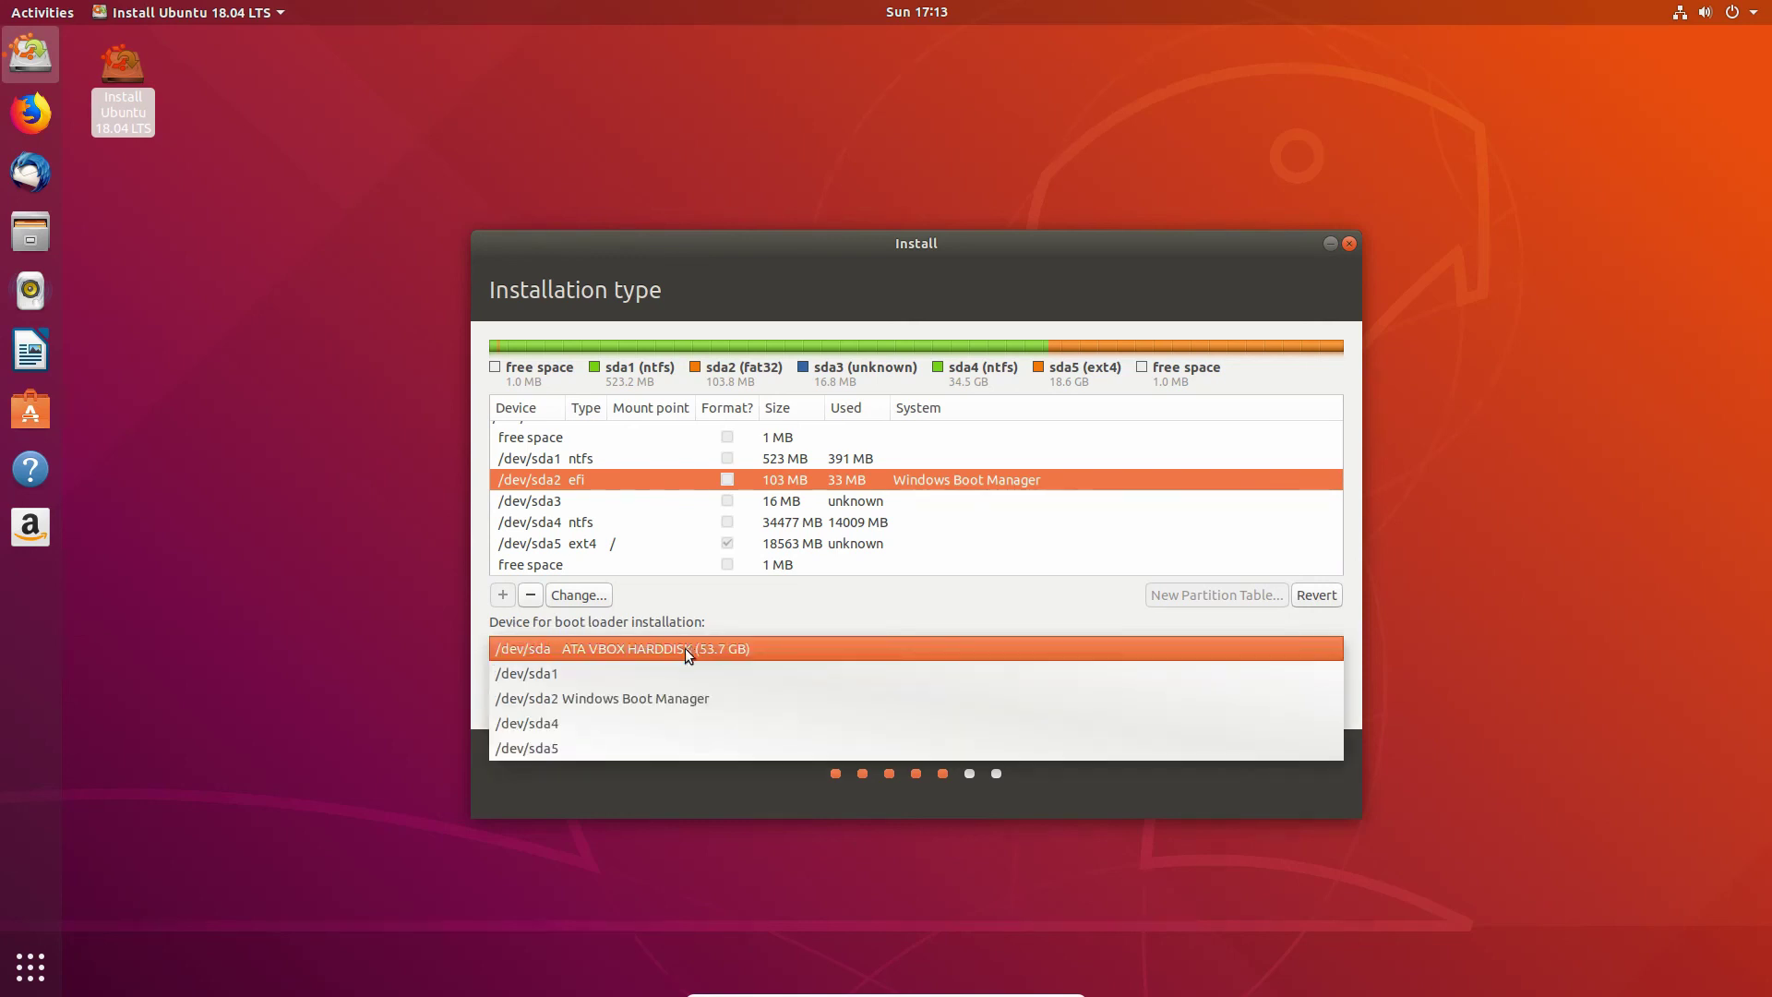
pyautogui.click(560, 648)
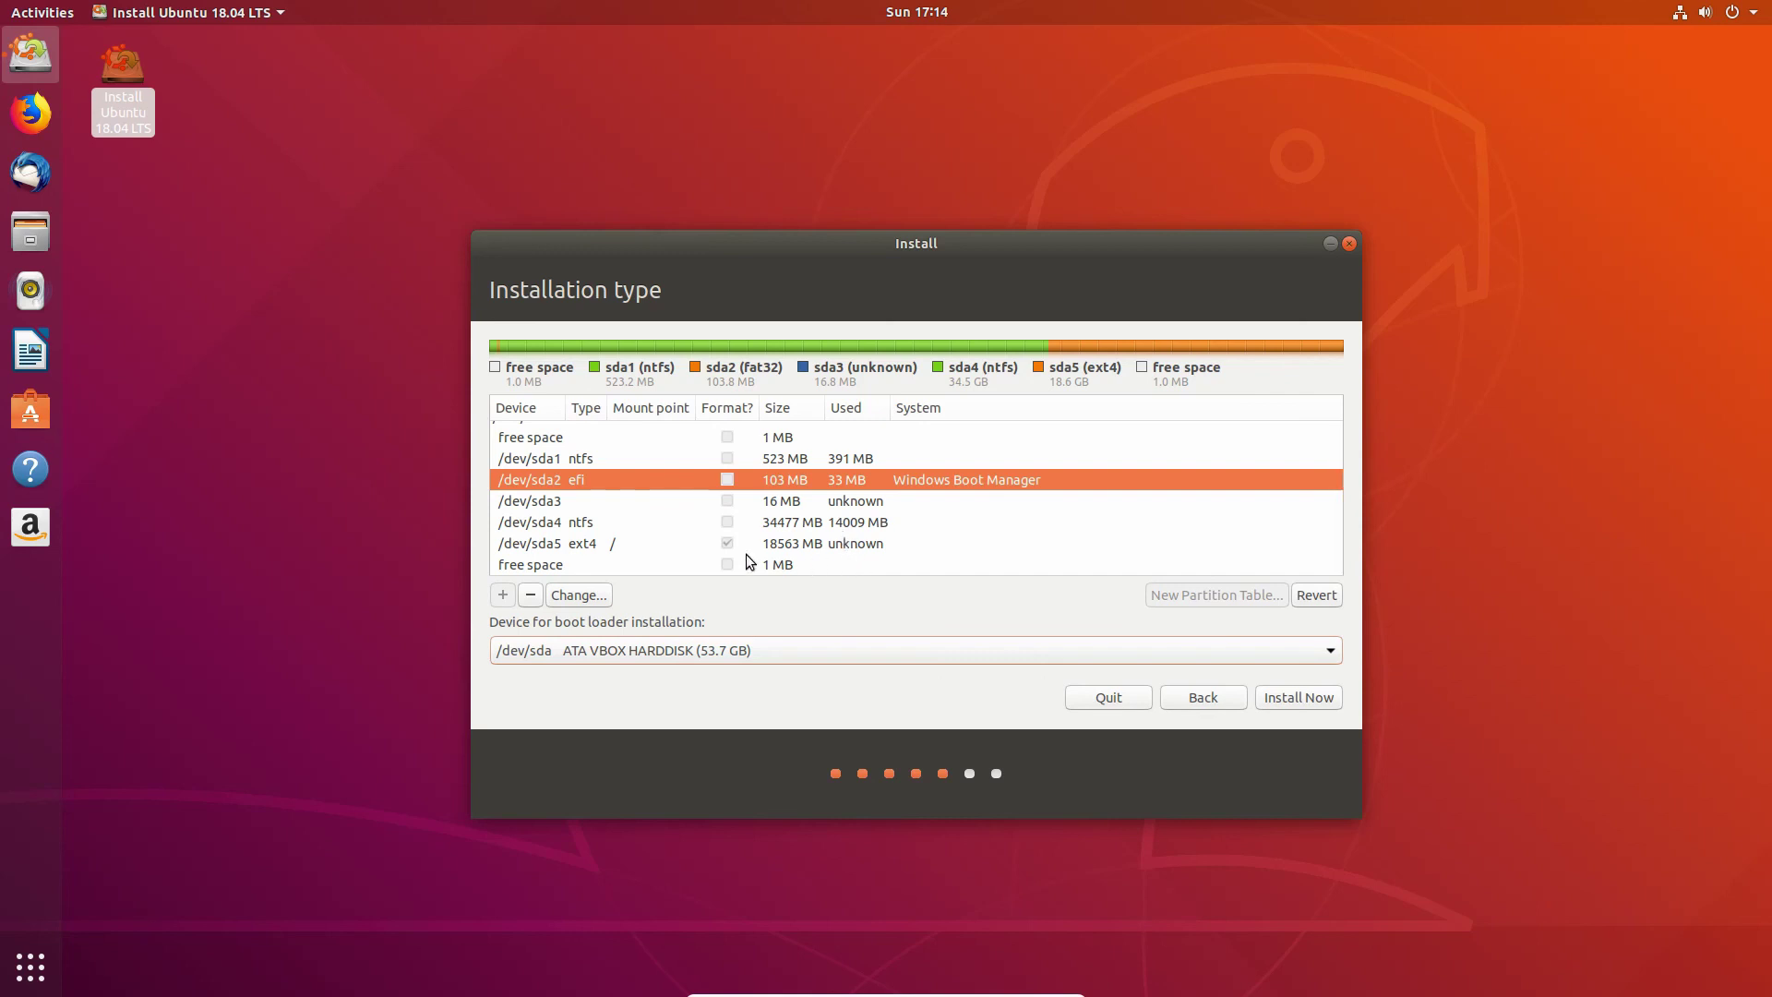
pyautogui.click(1288, 704)
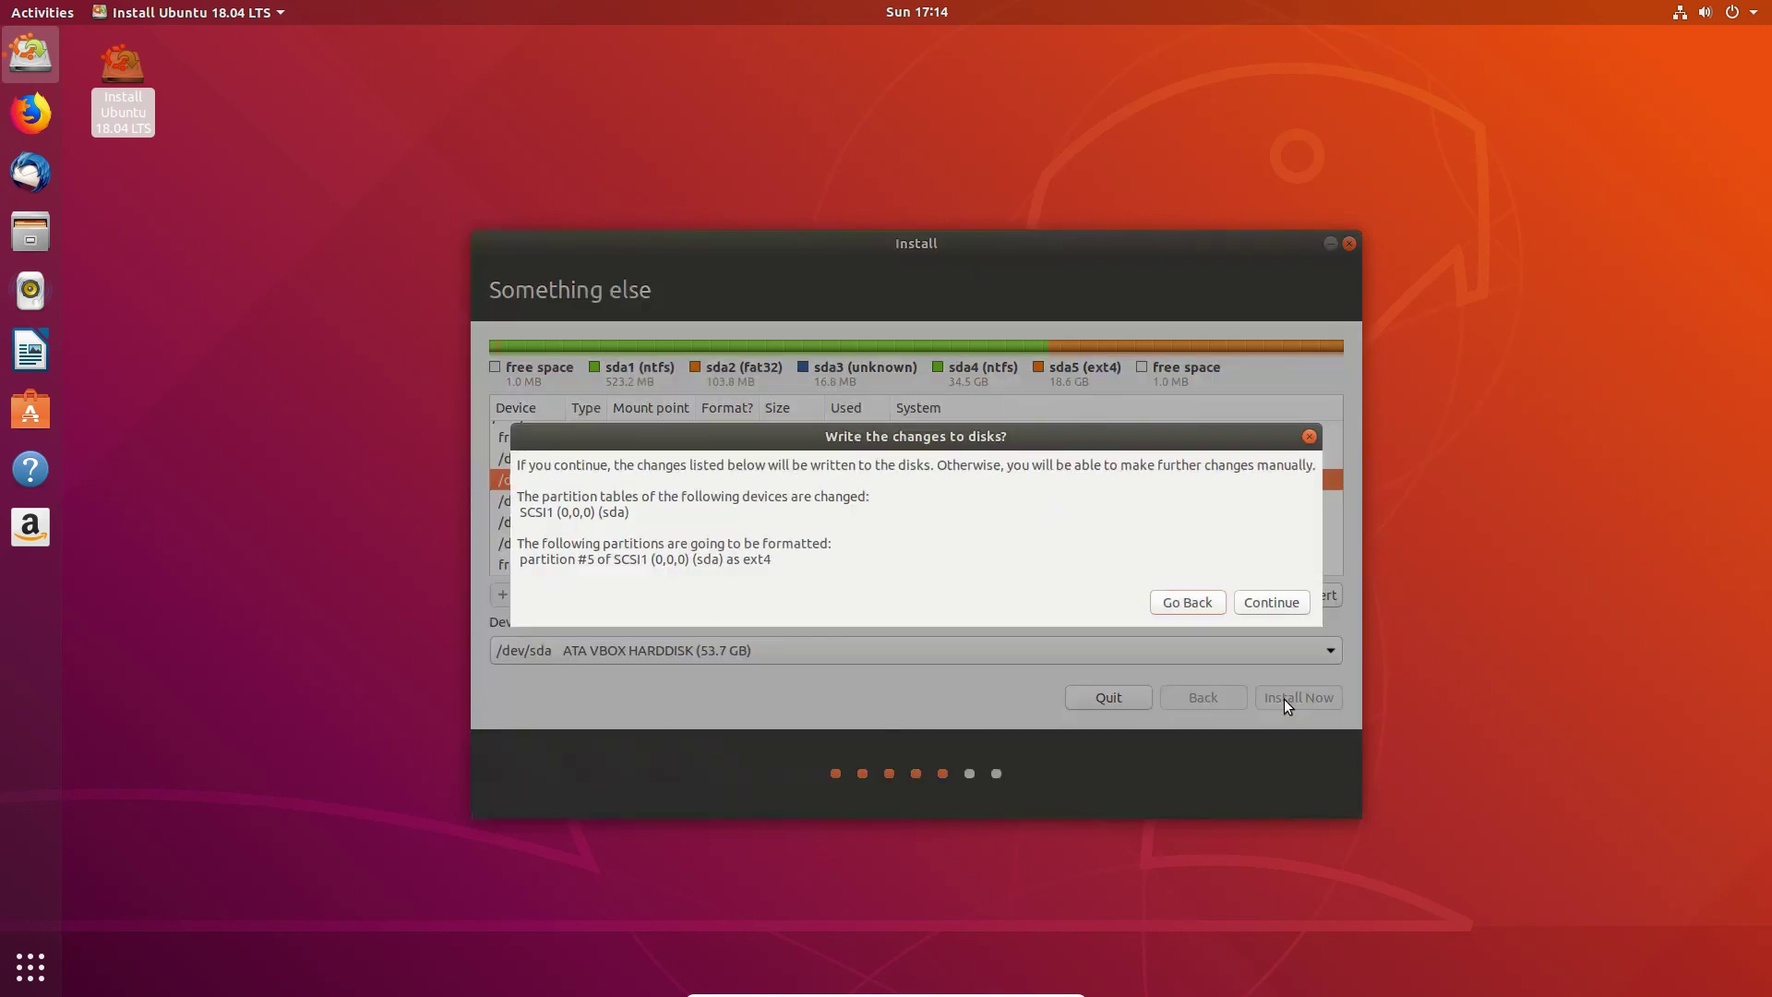
pyautogui.click(1270, 600)
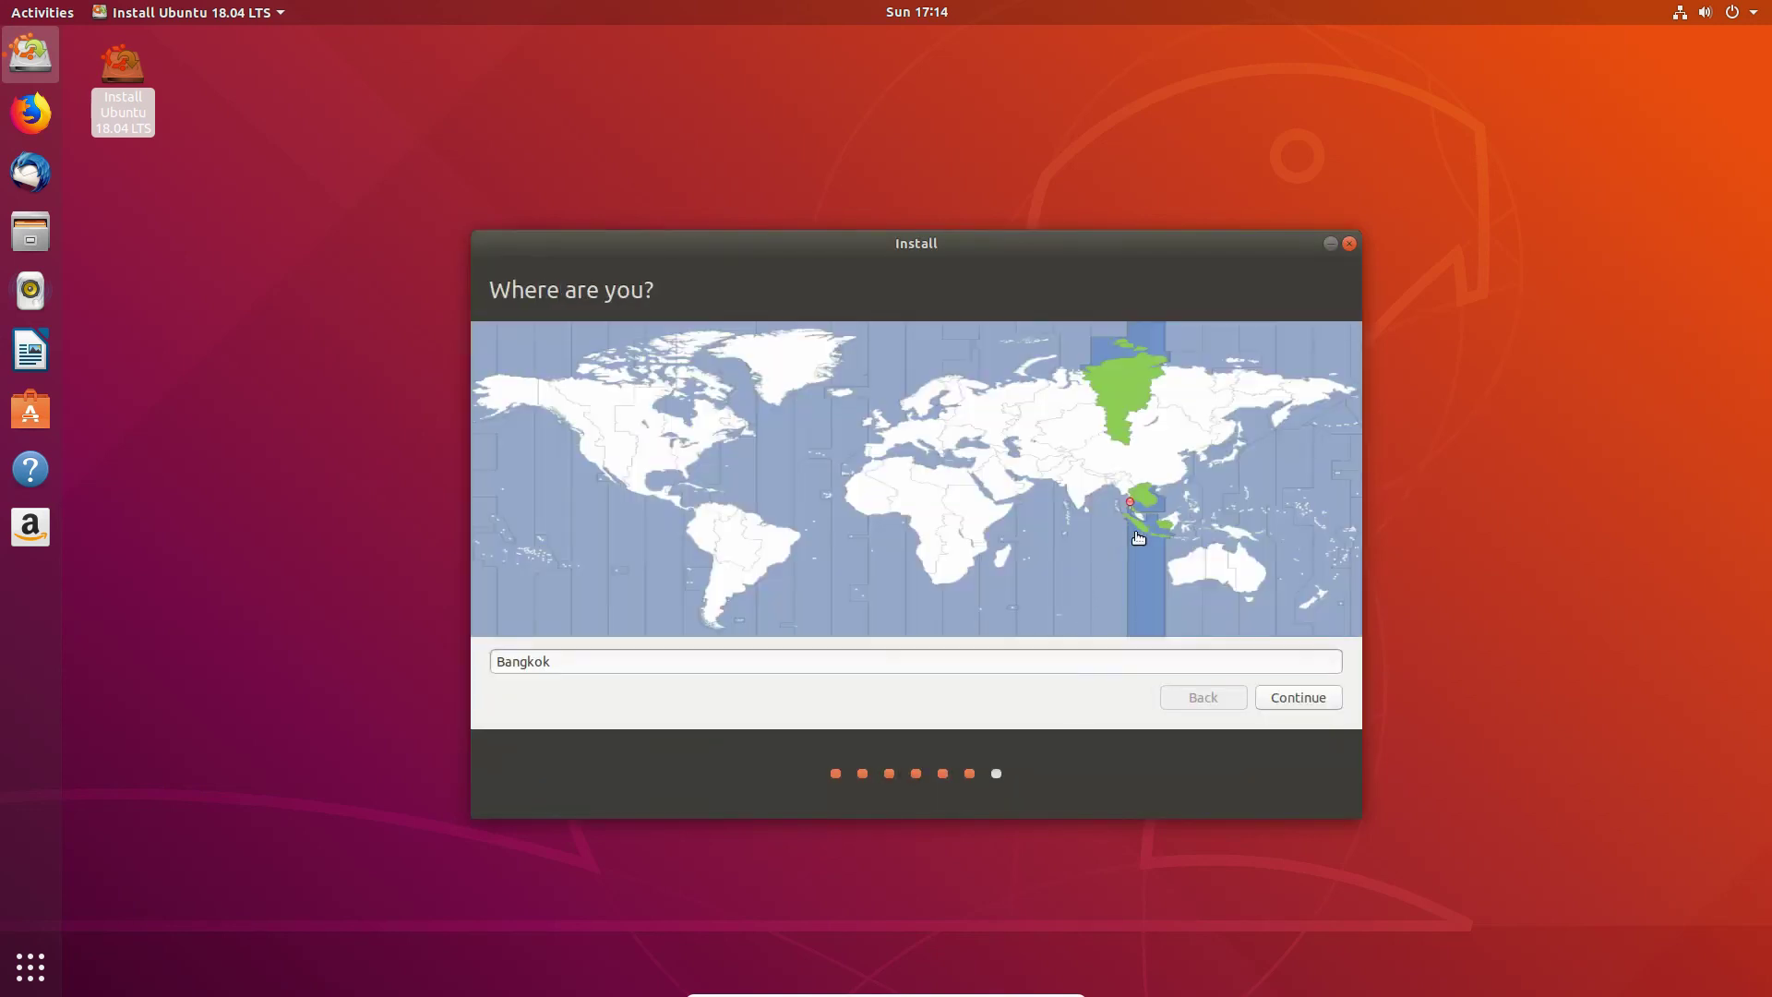
# Step: Keep Bangkok, enter the account name and password twice, and enable automatic login
pyautogui.click(1283, 699)
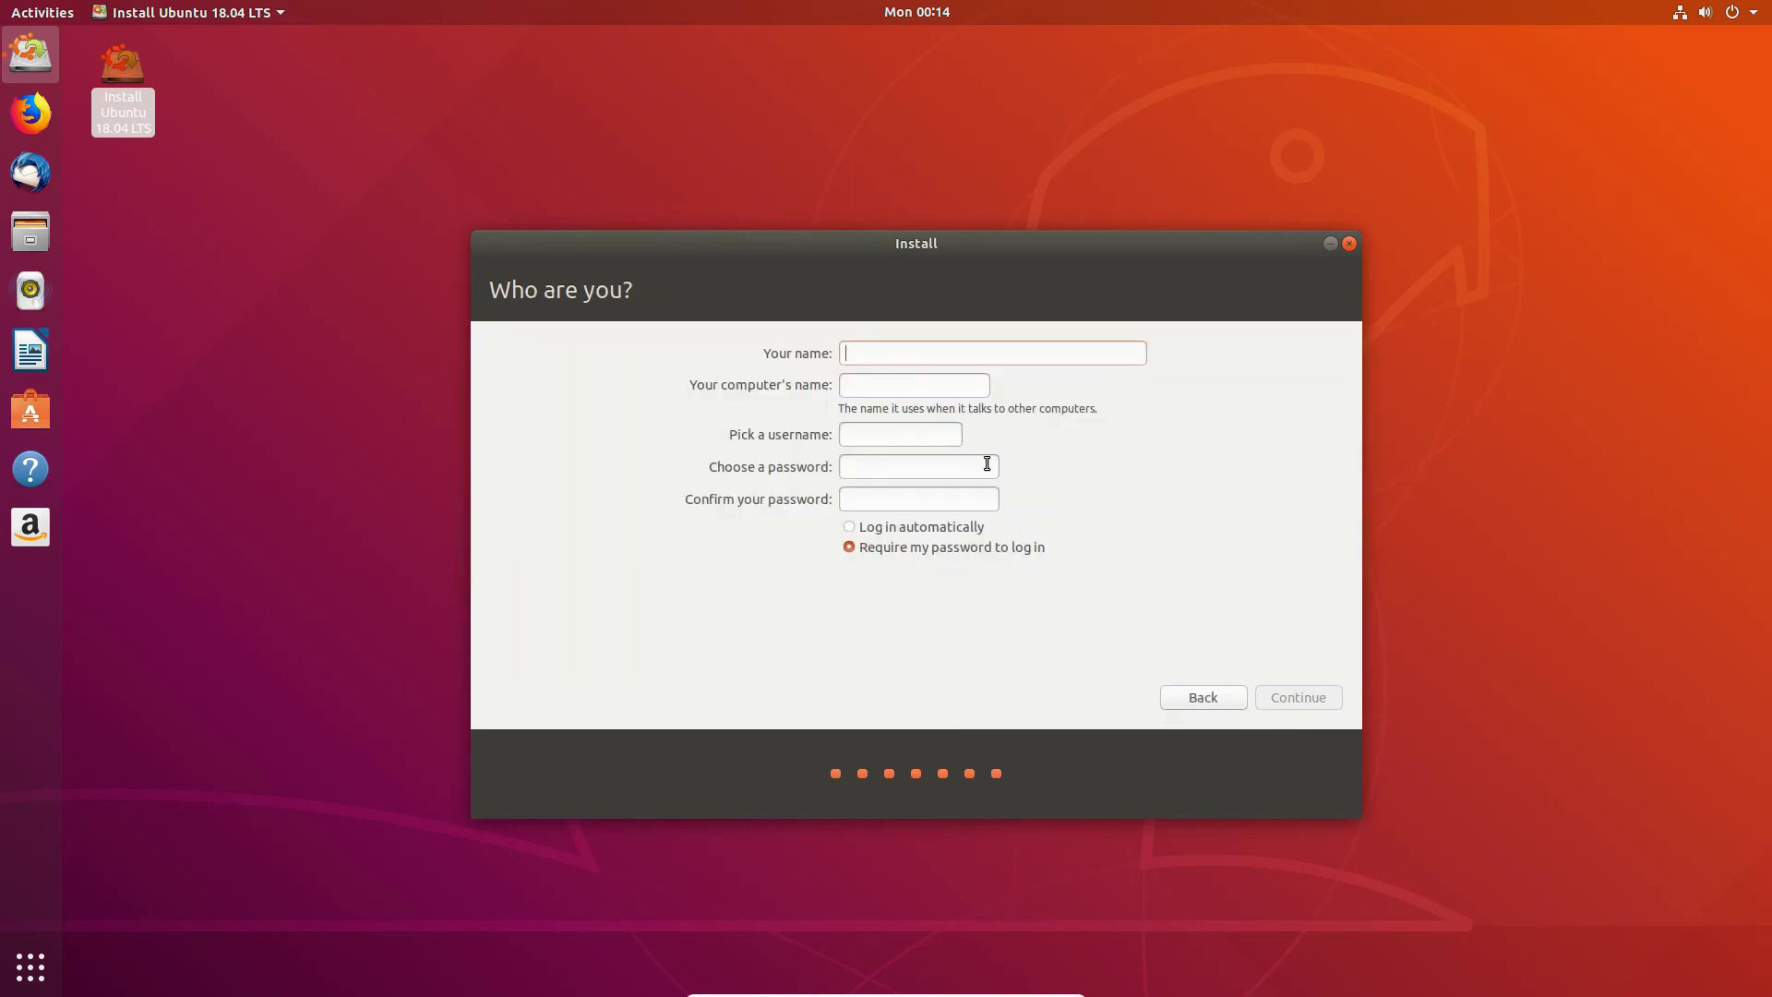
pyautogui.write('itcountry')
pyautogui.press('Tab')
pyautogui.press('Tab')
pyautogui.press('Tab')
pyautogui.write('123456')
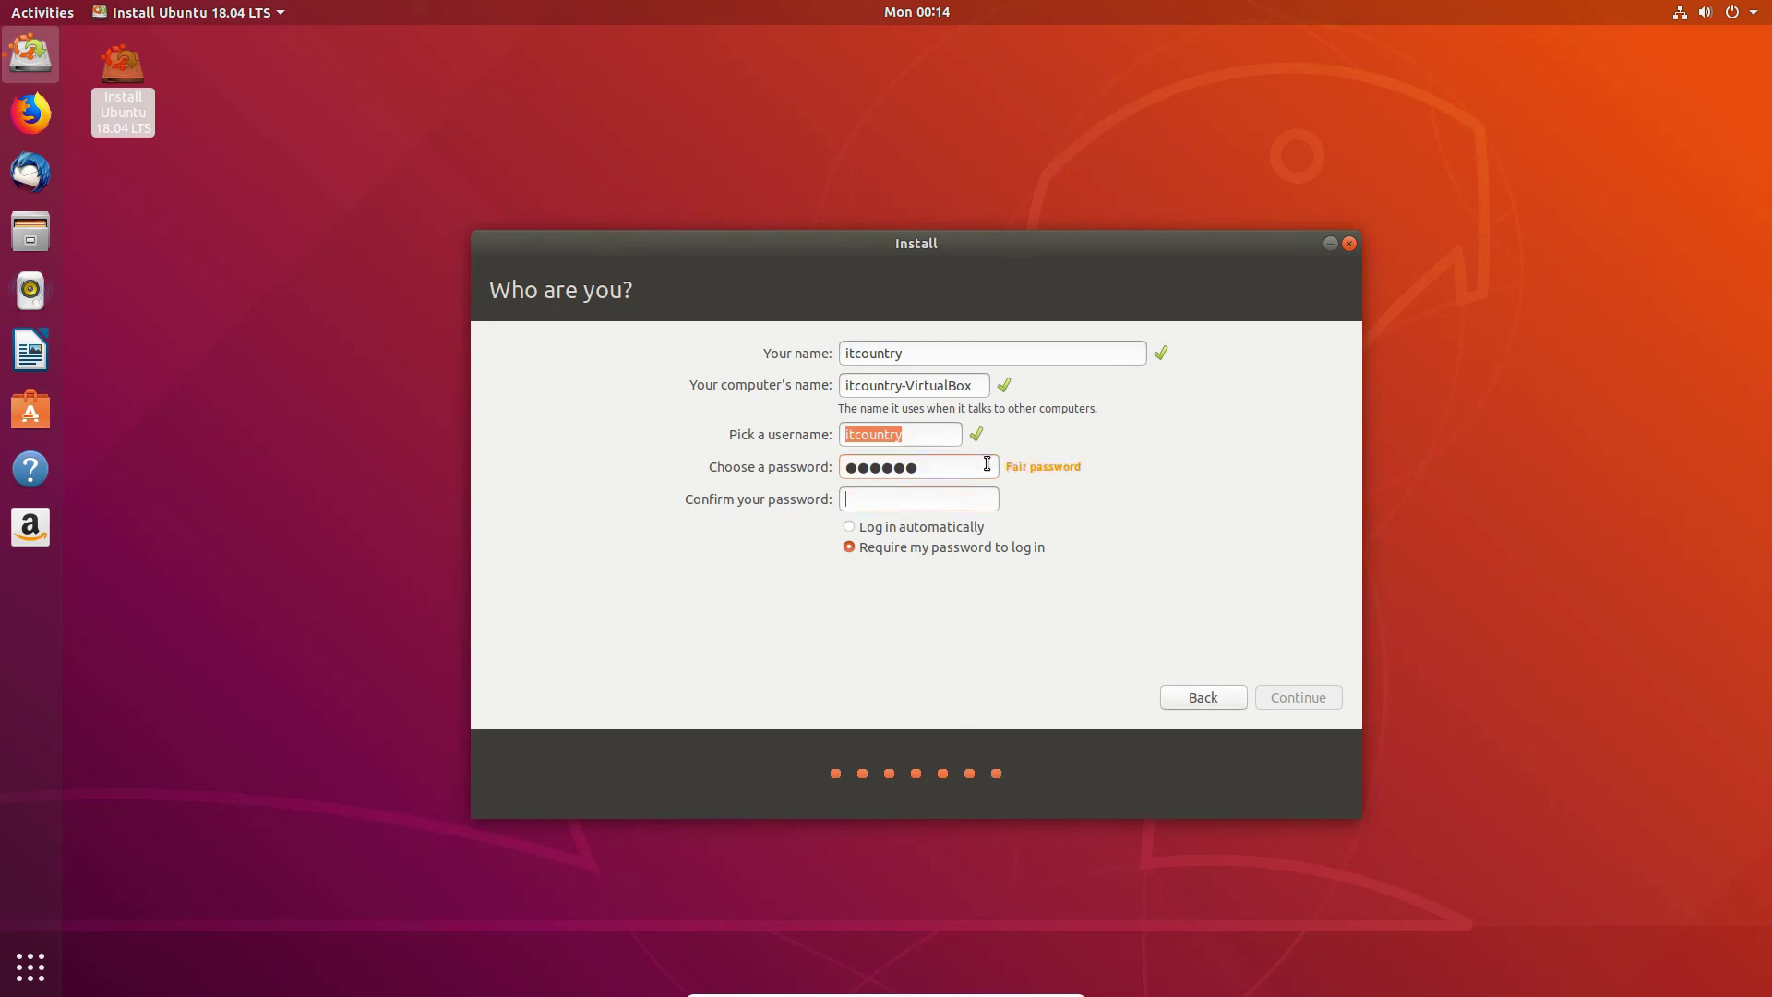
pyautogui.press('Tab')
pyautogui.write('123456')
pyautogui.click(928, 526)
pyautogui.click(1283, 697)
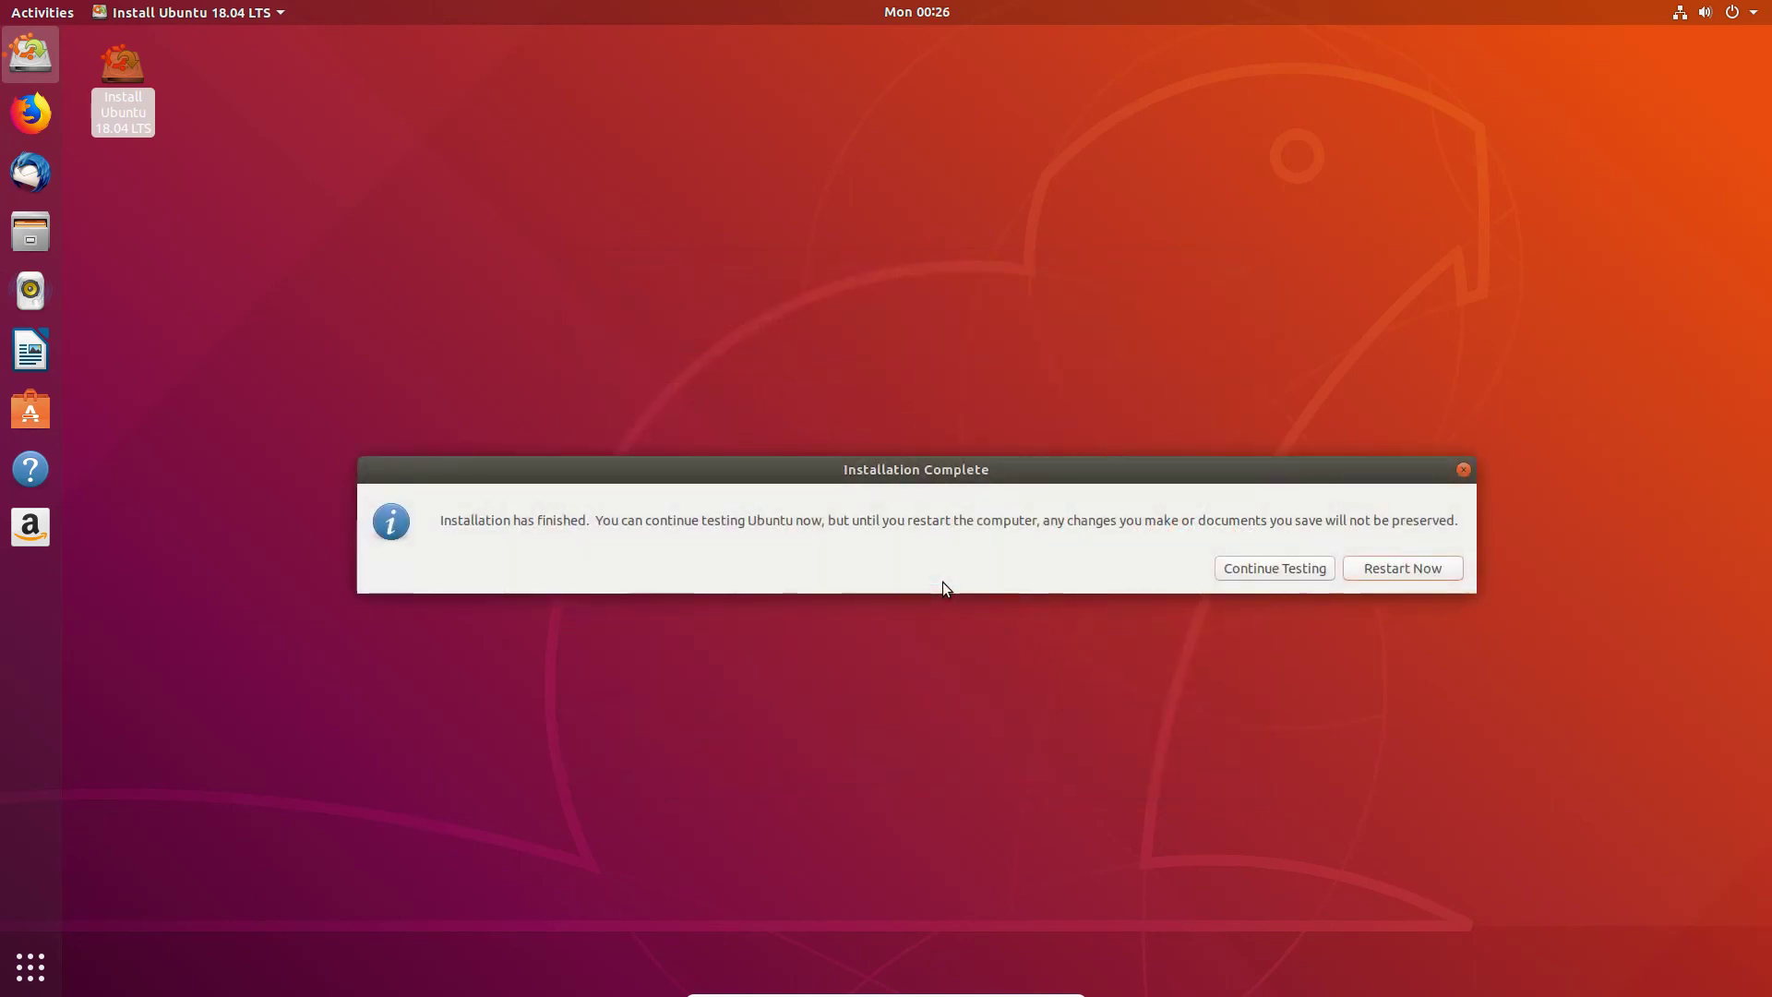
# Step: Move the Installation Complete message aside and choose Restart Now
pyautogui.moveTo(1182, 471); pyautogui.dragTo(1167, 425)
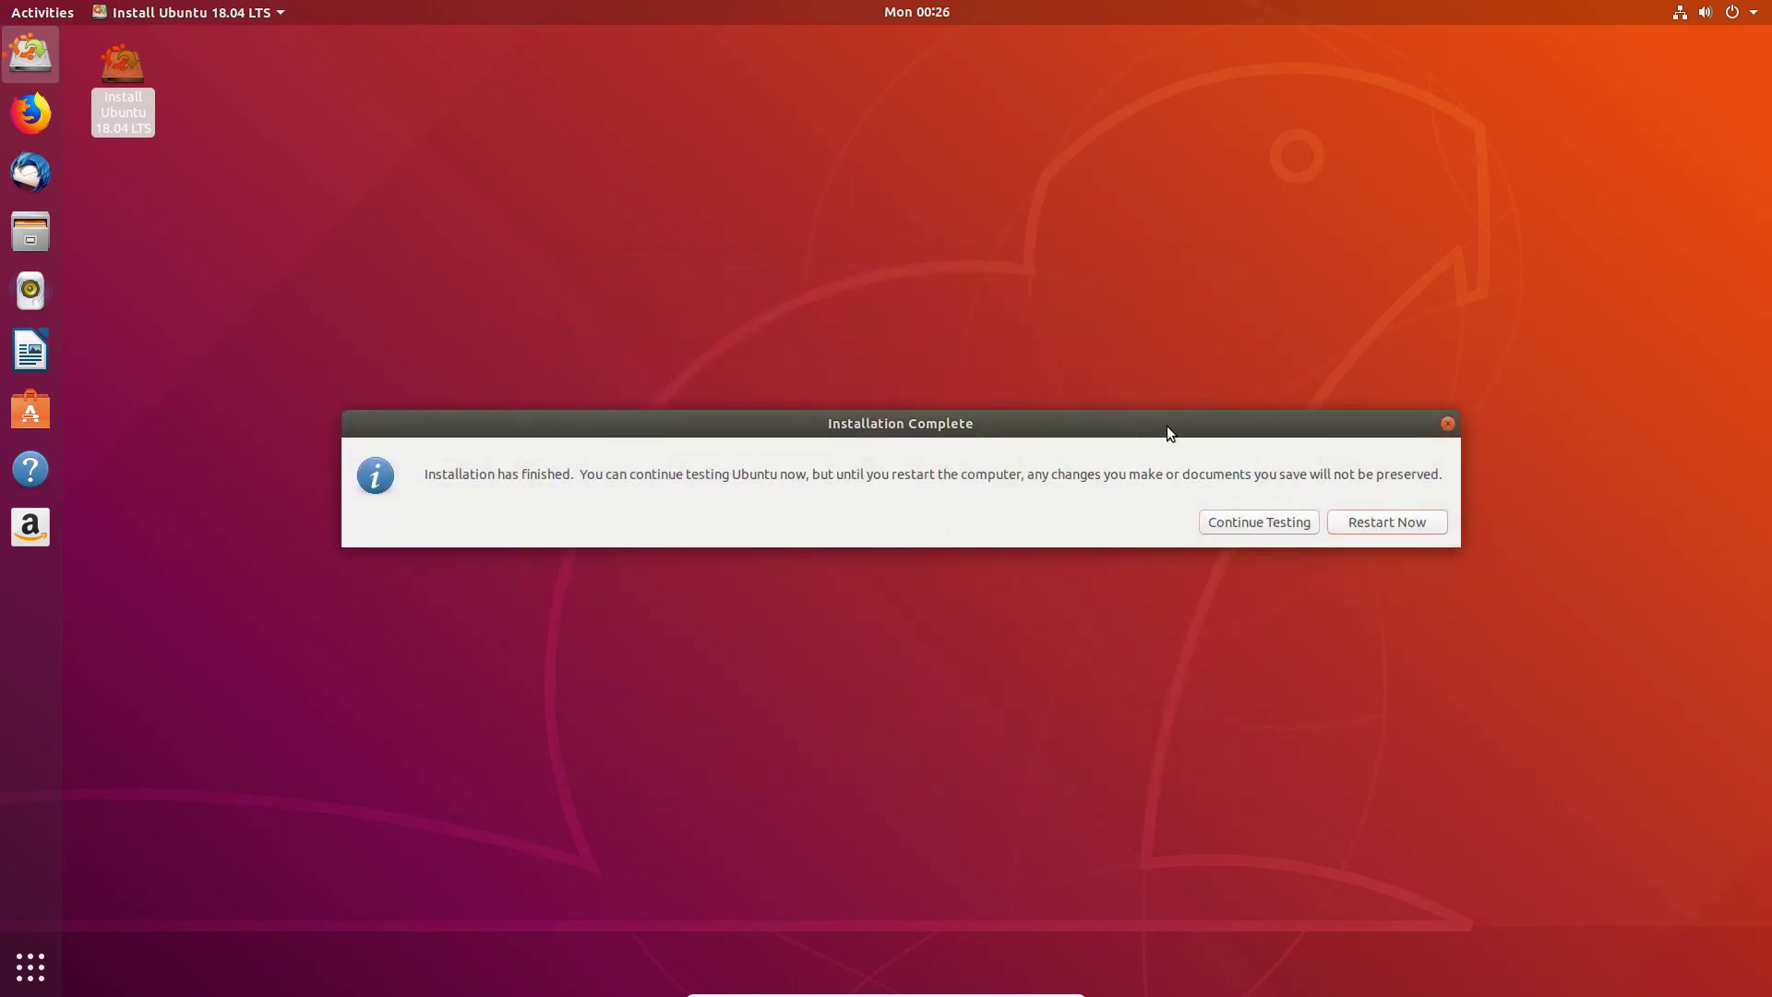
pyautogui.click(1384, 522)
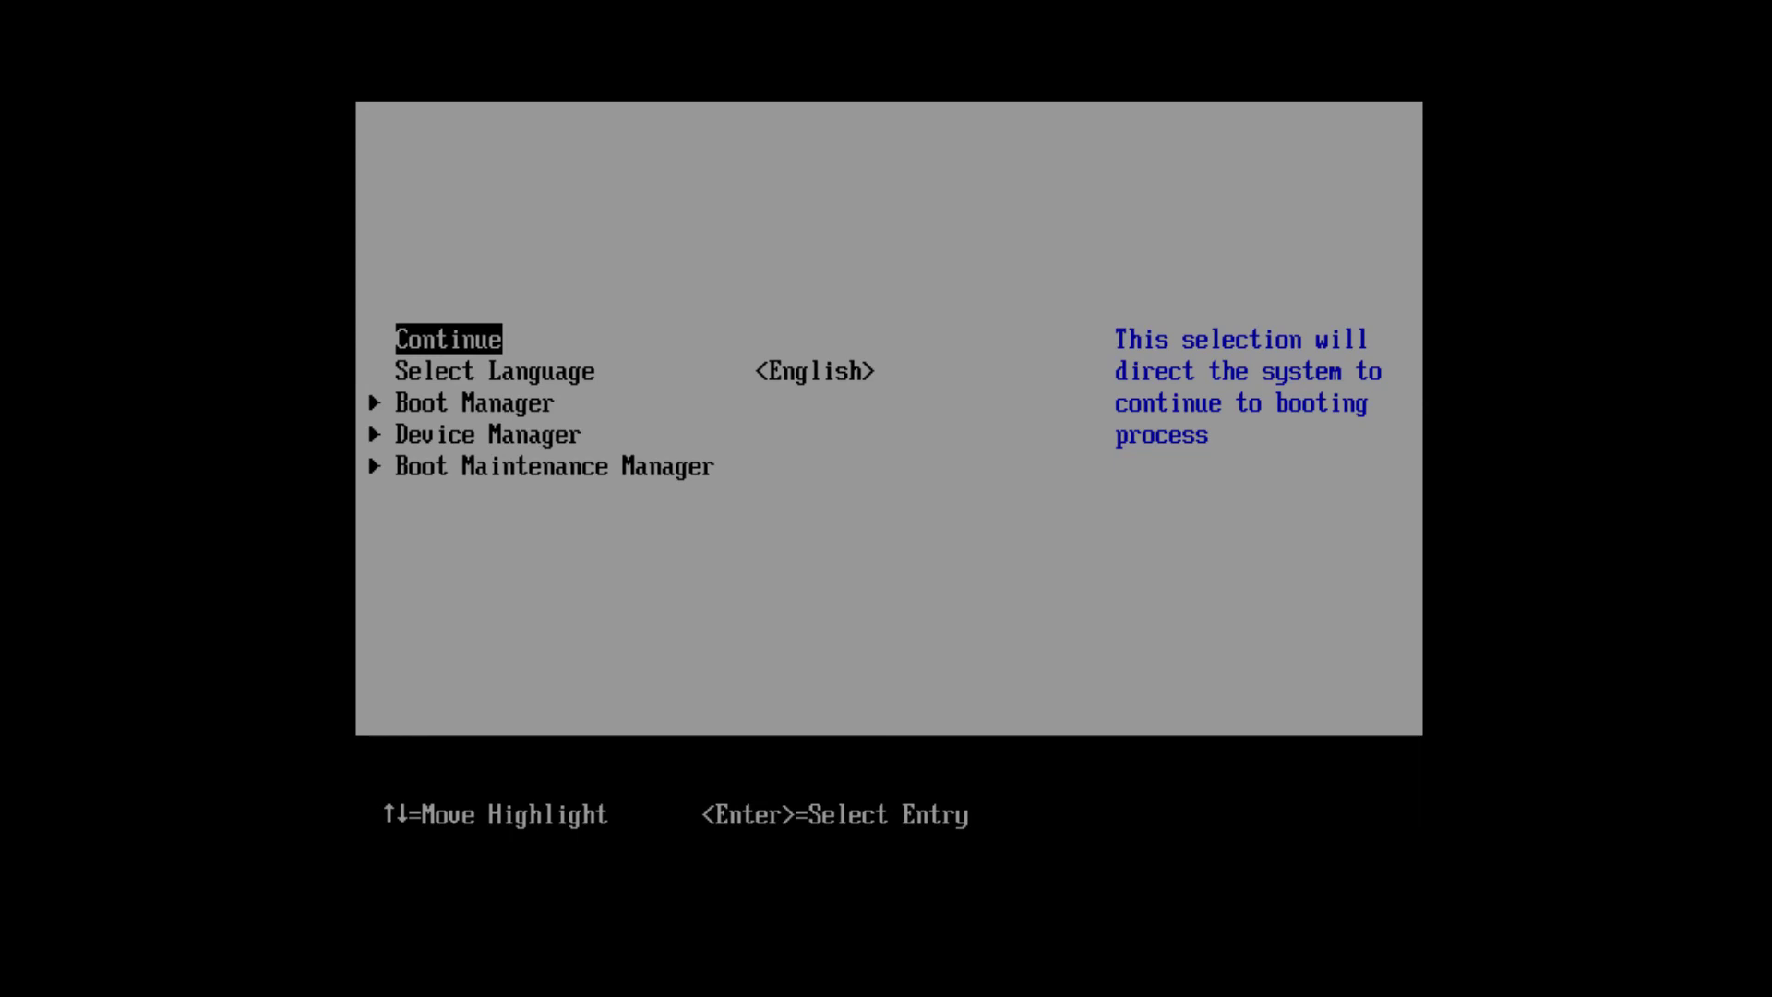
# Step: Open the Boot Manager from the UEFI firmware setup menu
pyautogui.press('Down')
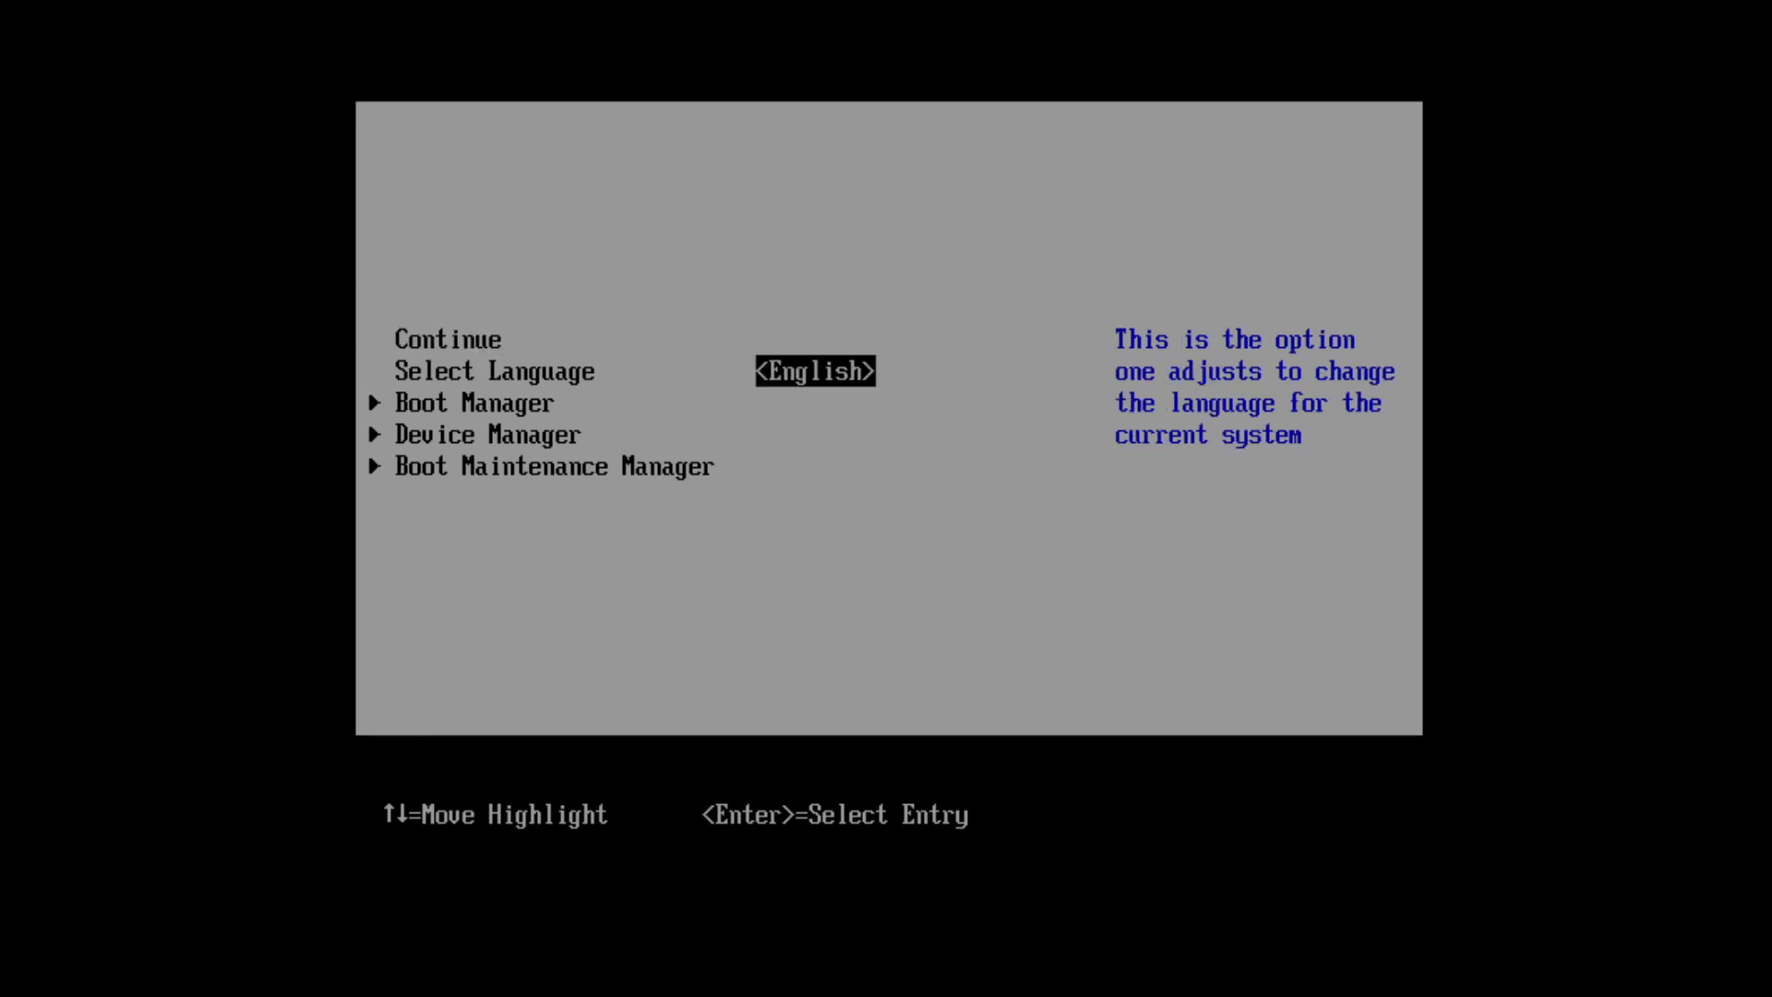
pyautogui.press('Down')
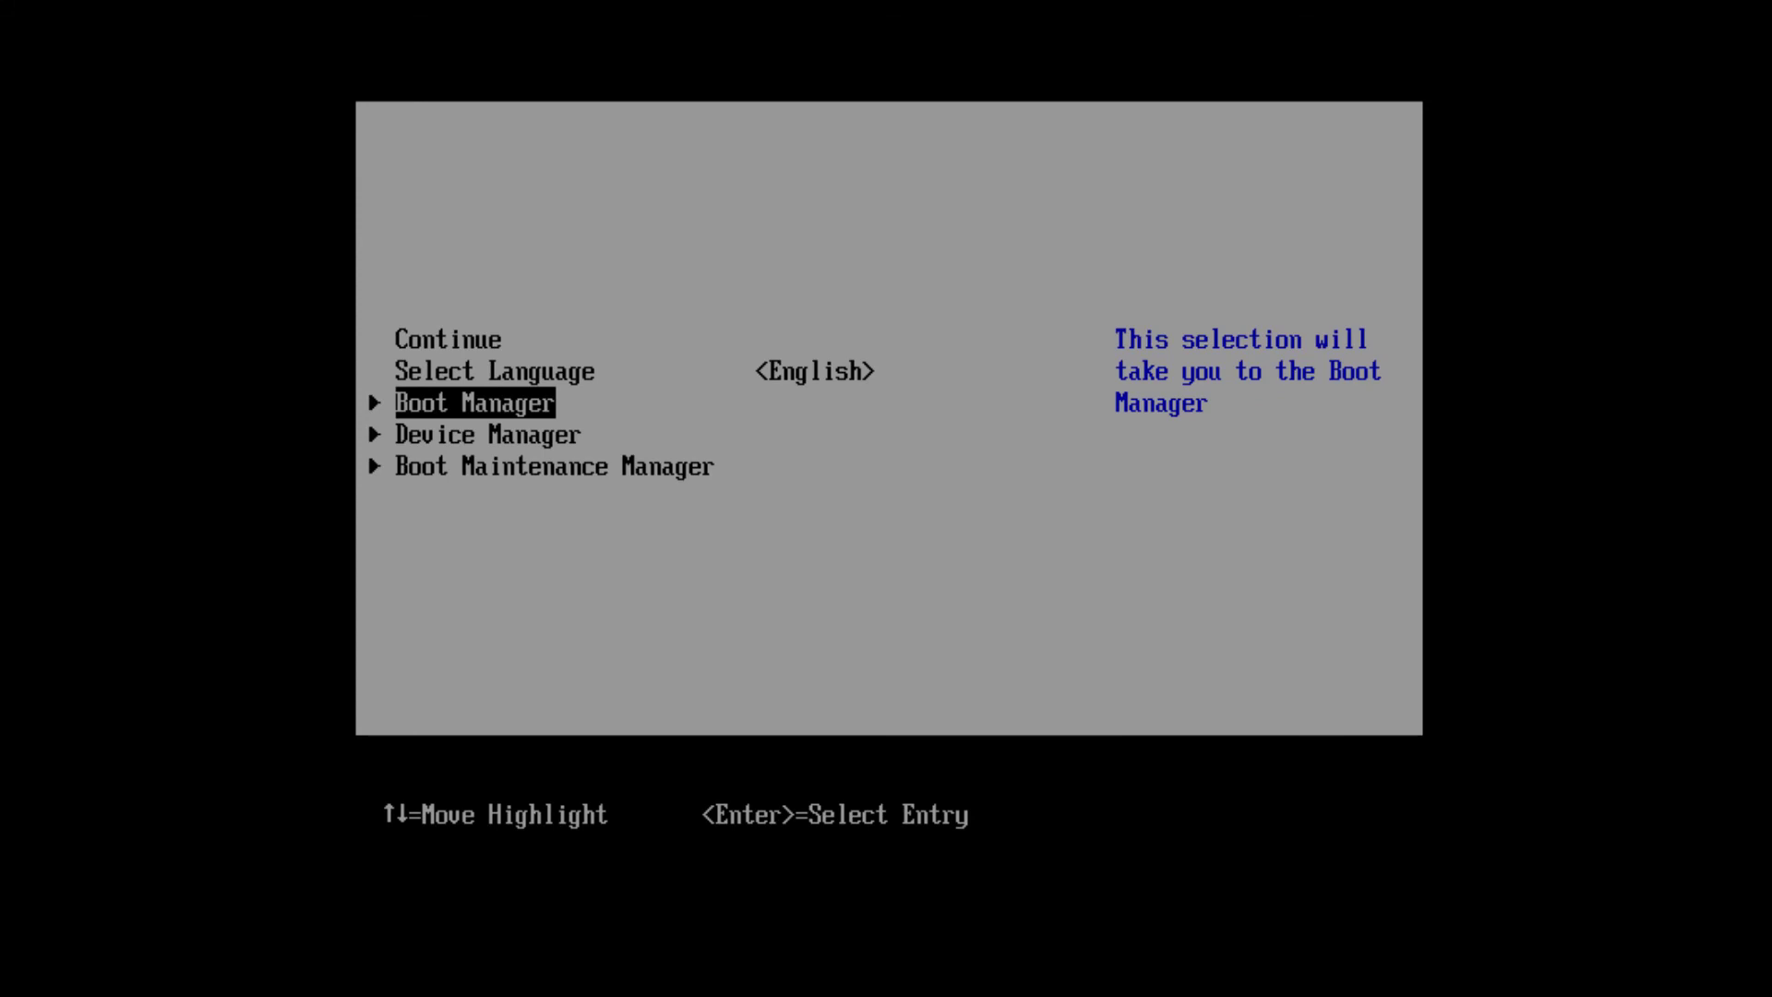
pyautogui.press('Return')
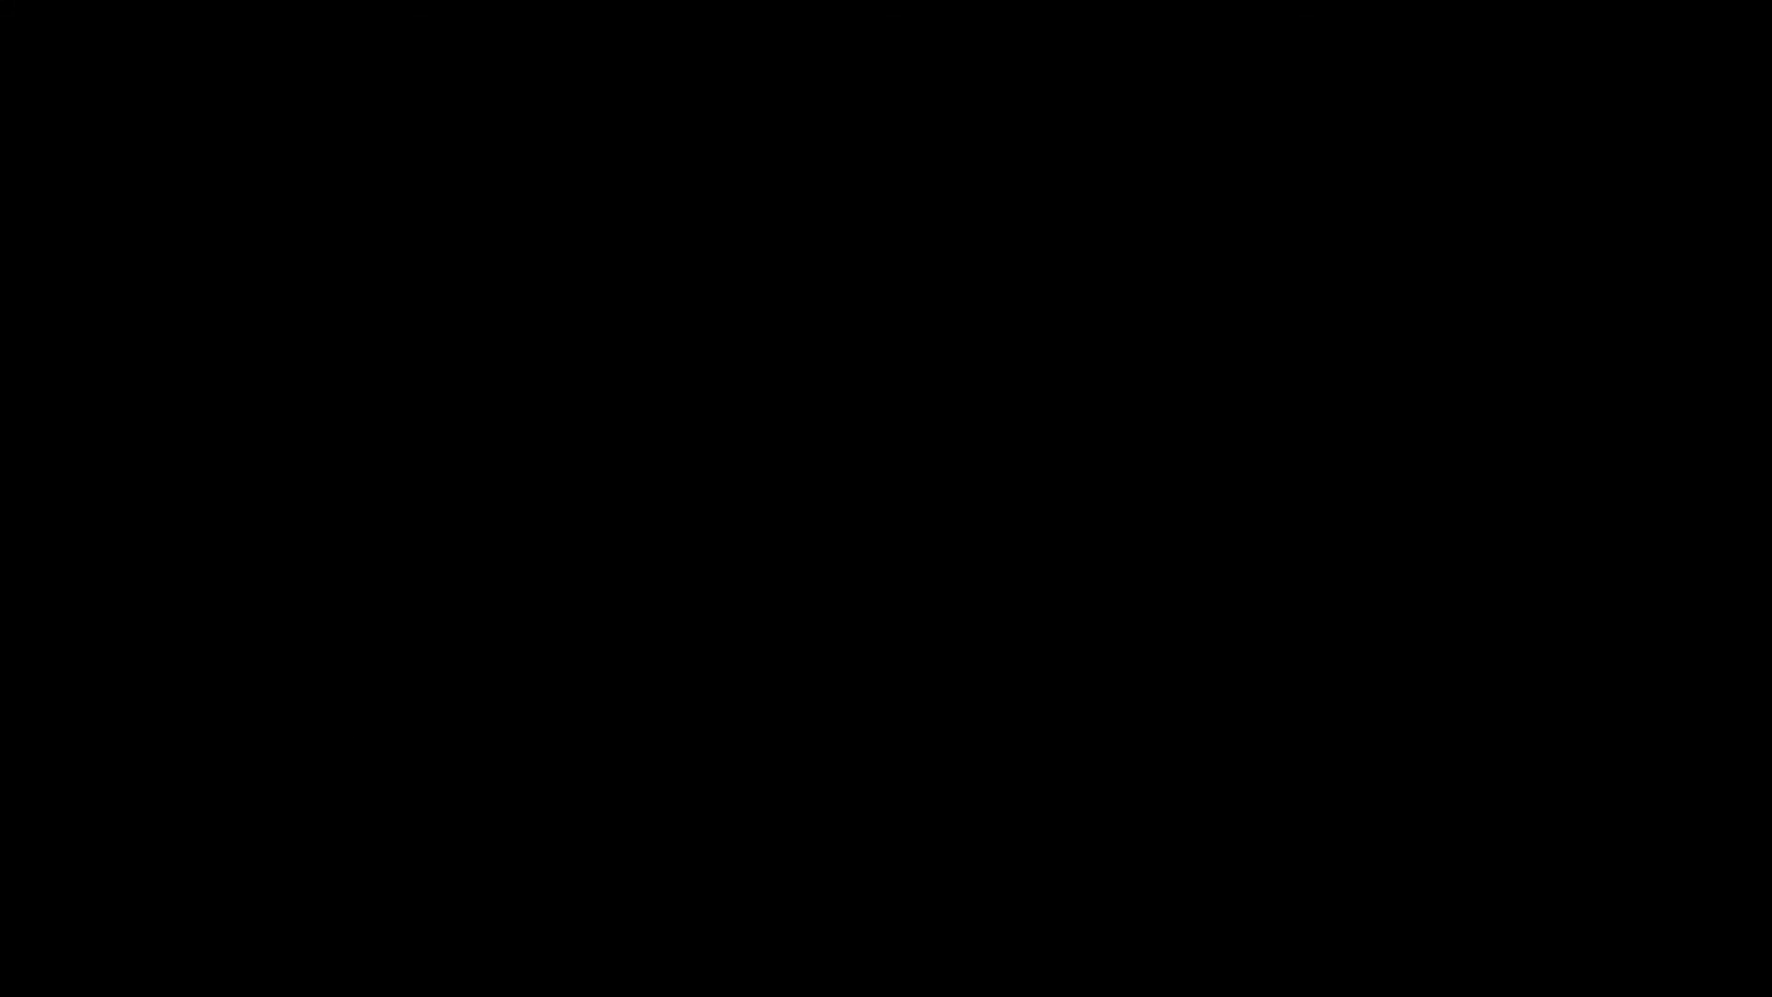
# Step: Compare the ubuntu and Windows Boot Manager EFI paths, then exit to continue booting
pyautogui.press('Down')
pyautogui.press('Up')
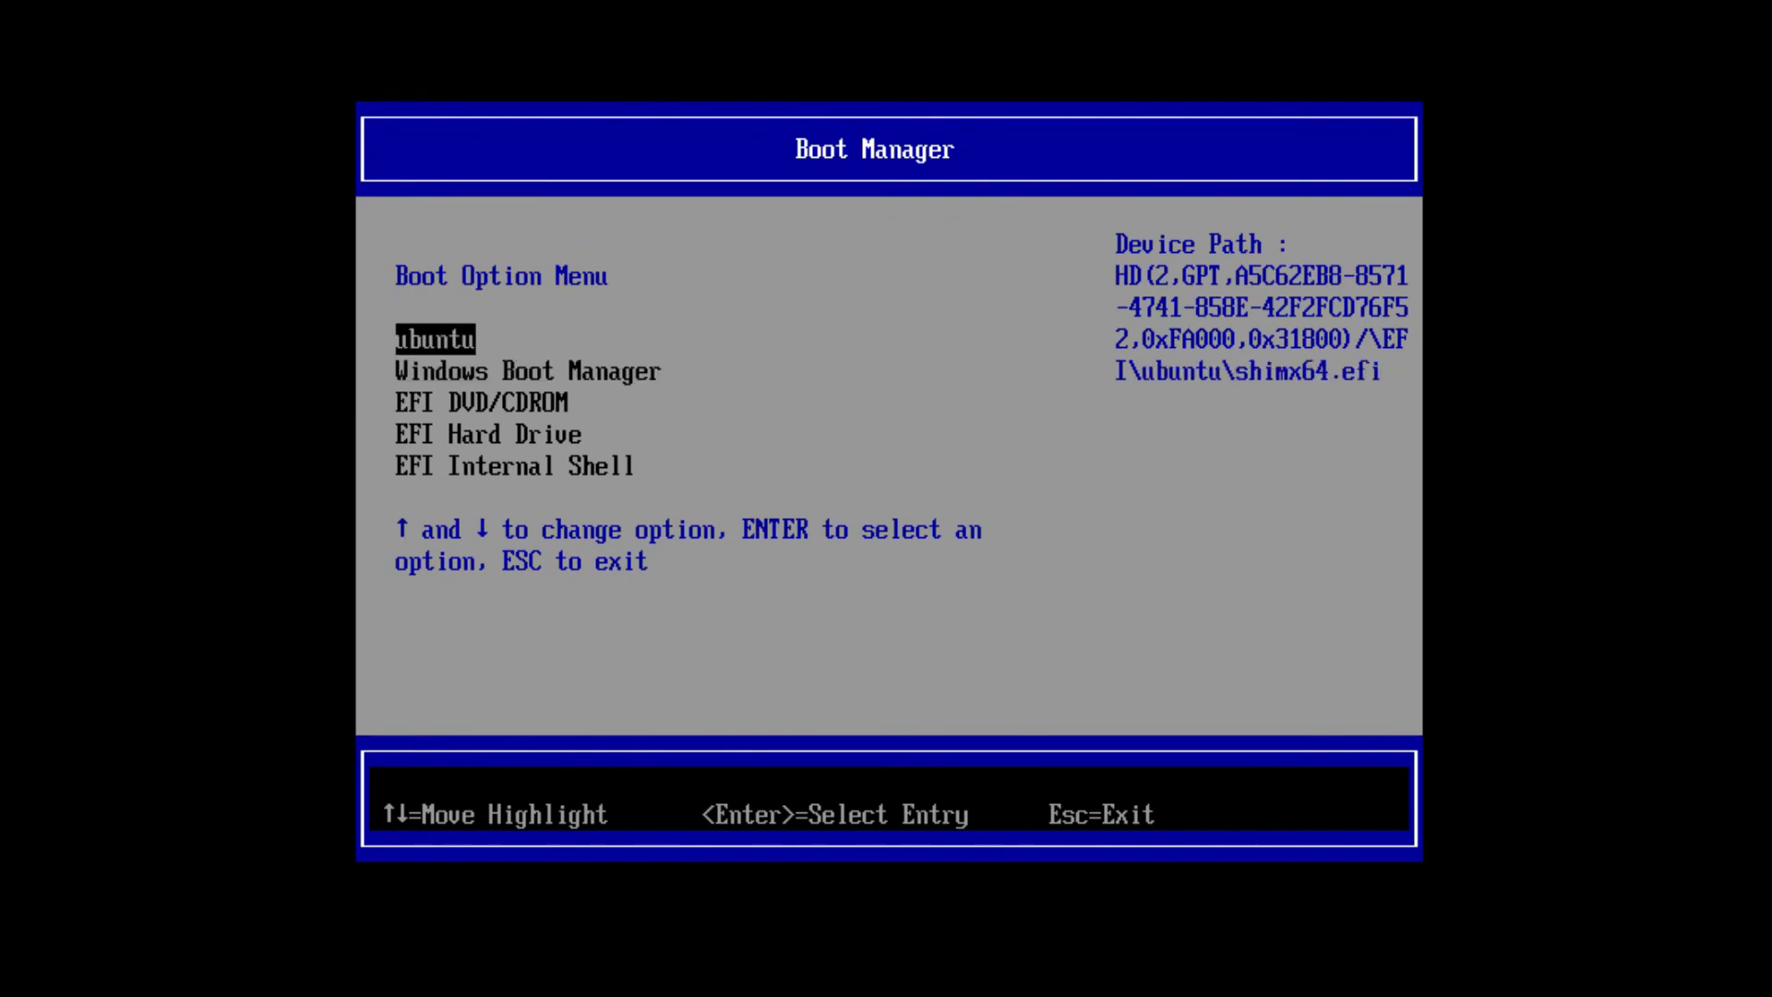
pyautogui.press('Down')
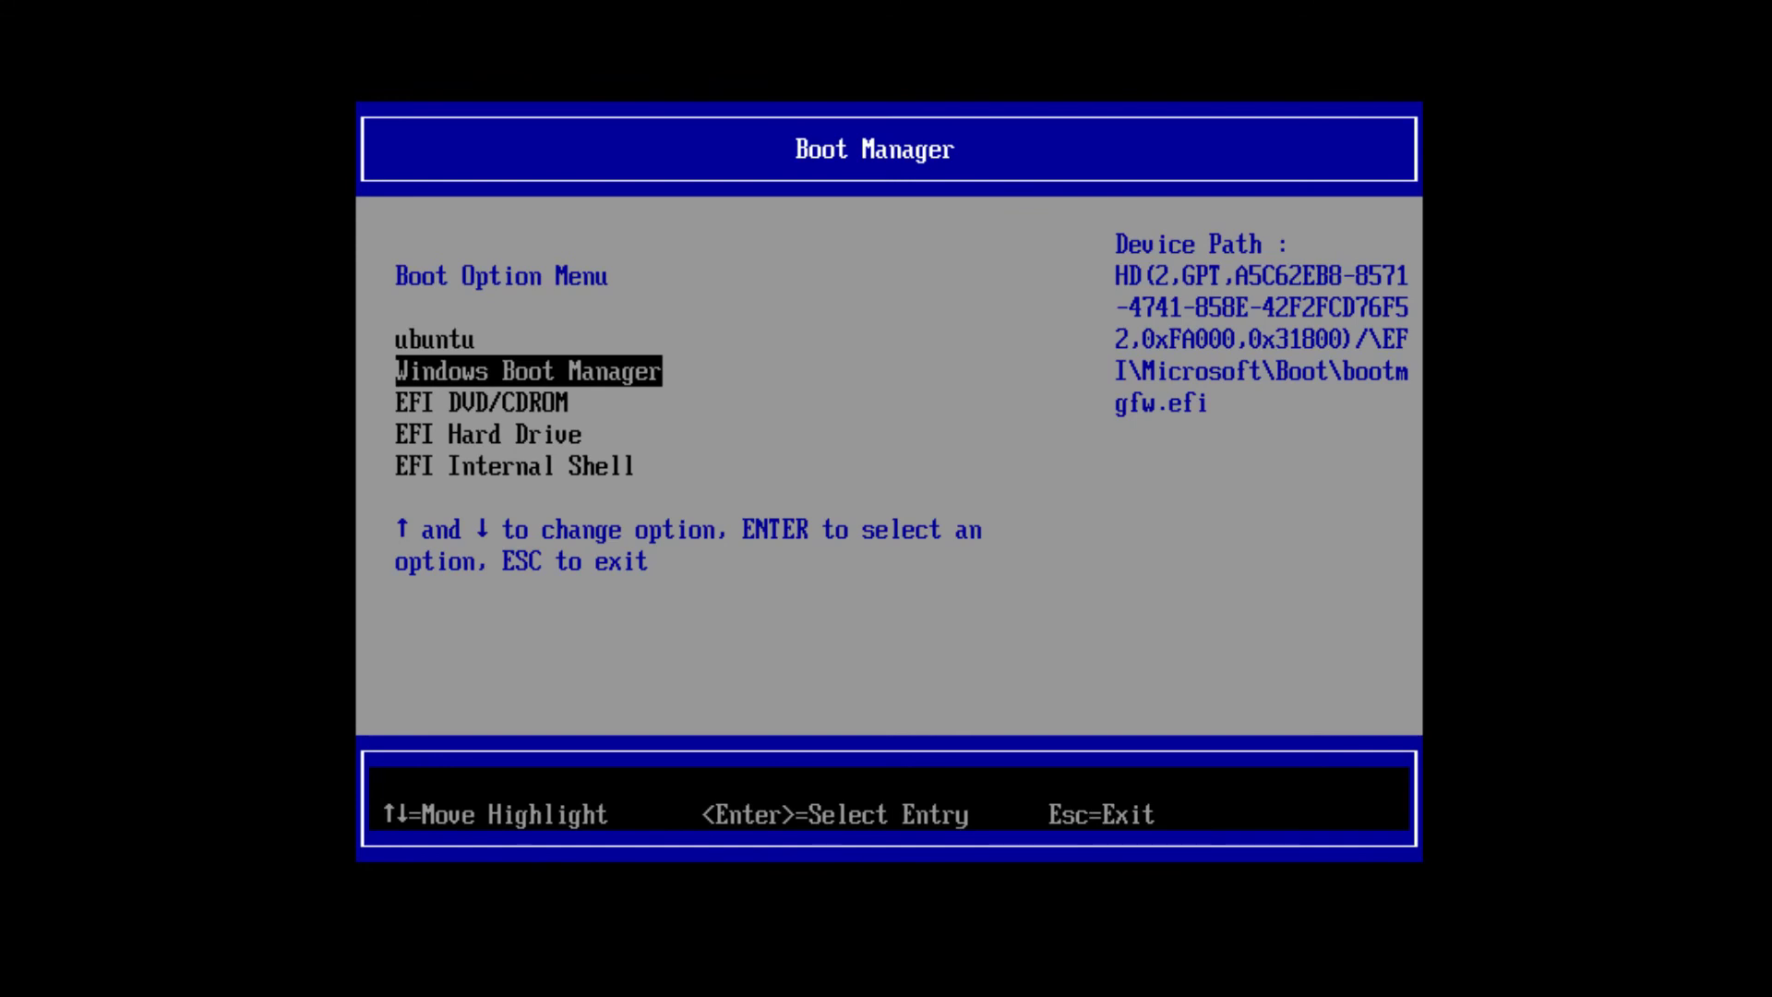
pyautogui.press('Up')
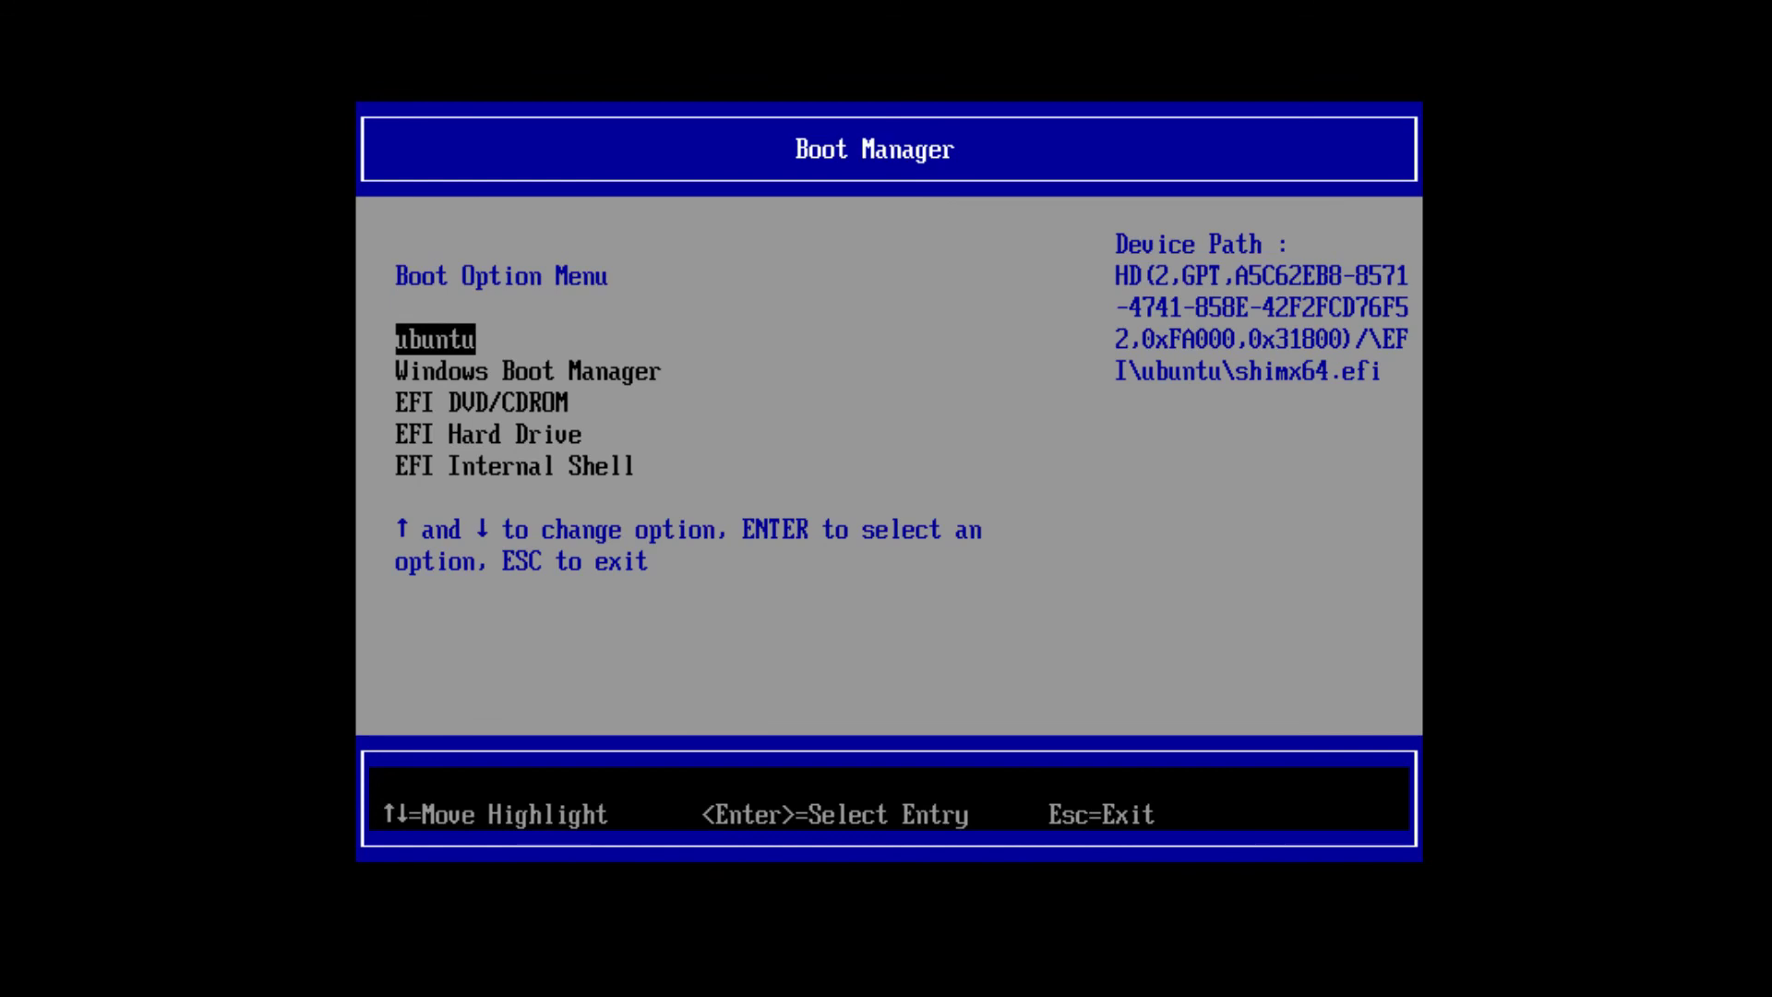
pyautogui.press('Down')
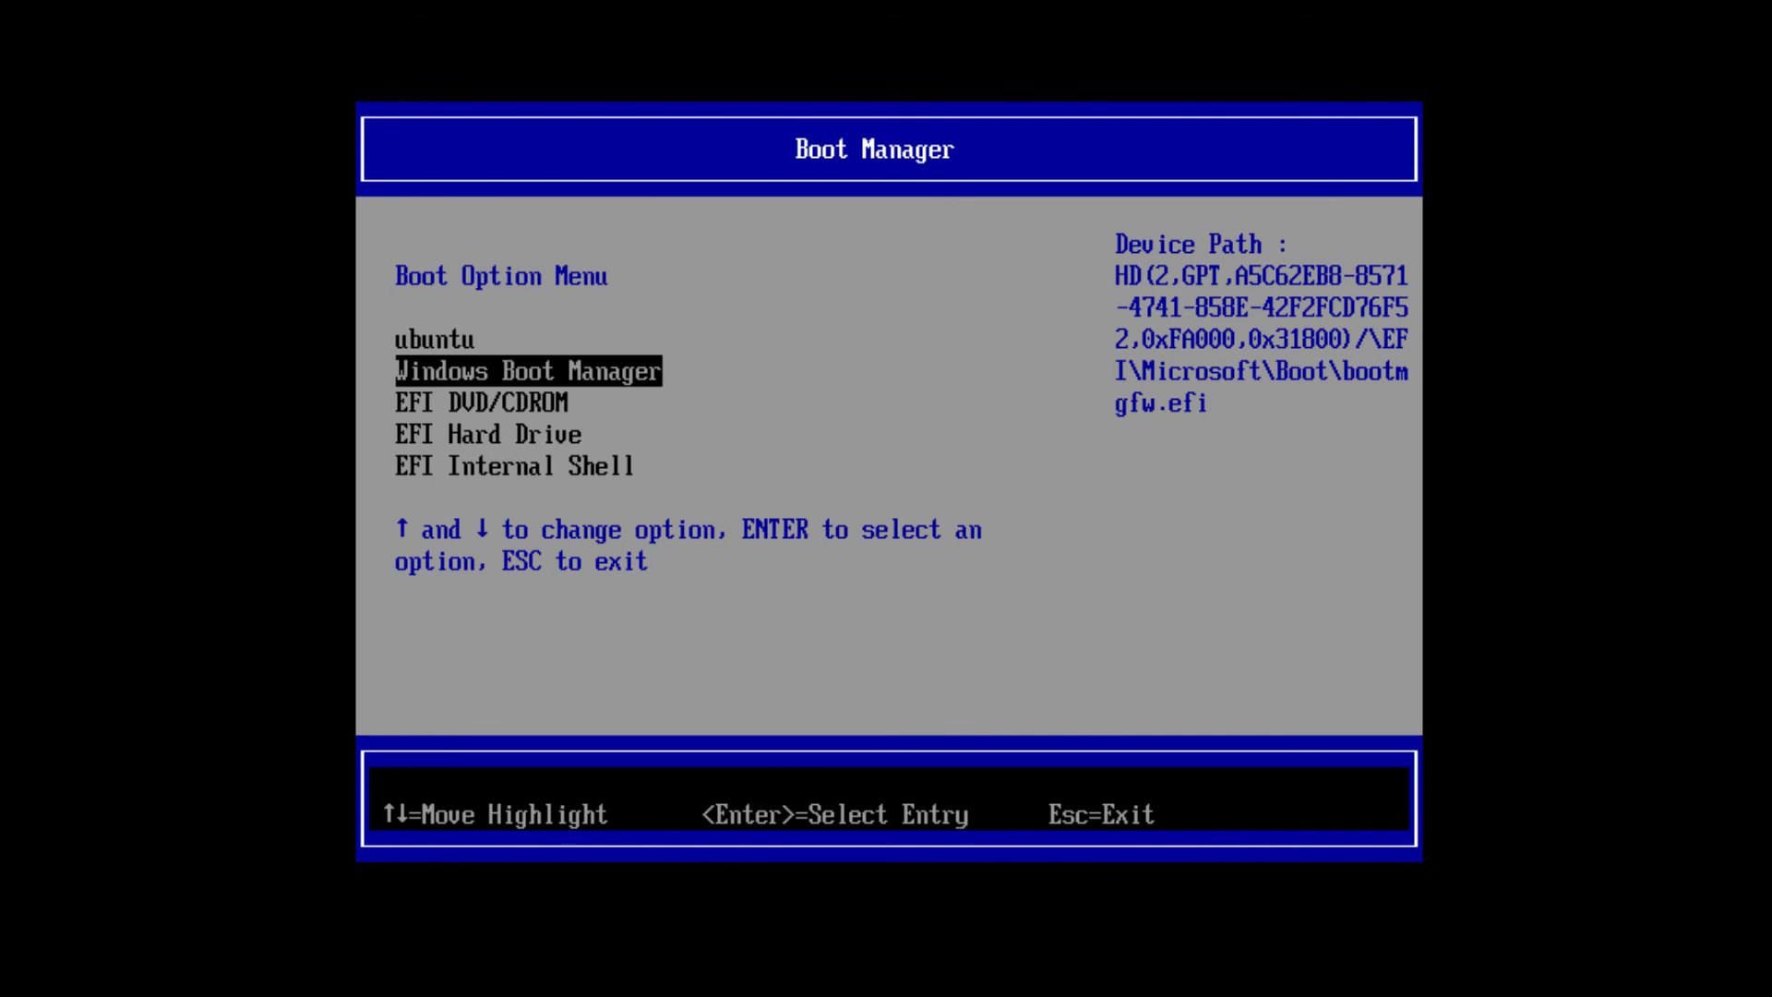
pyautogui.press('Up')
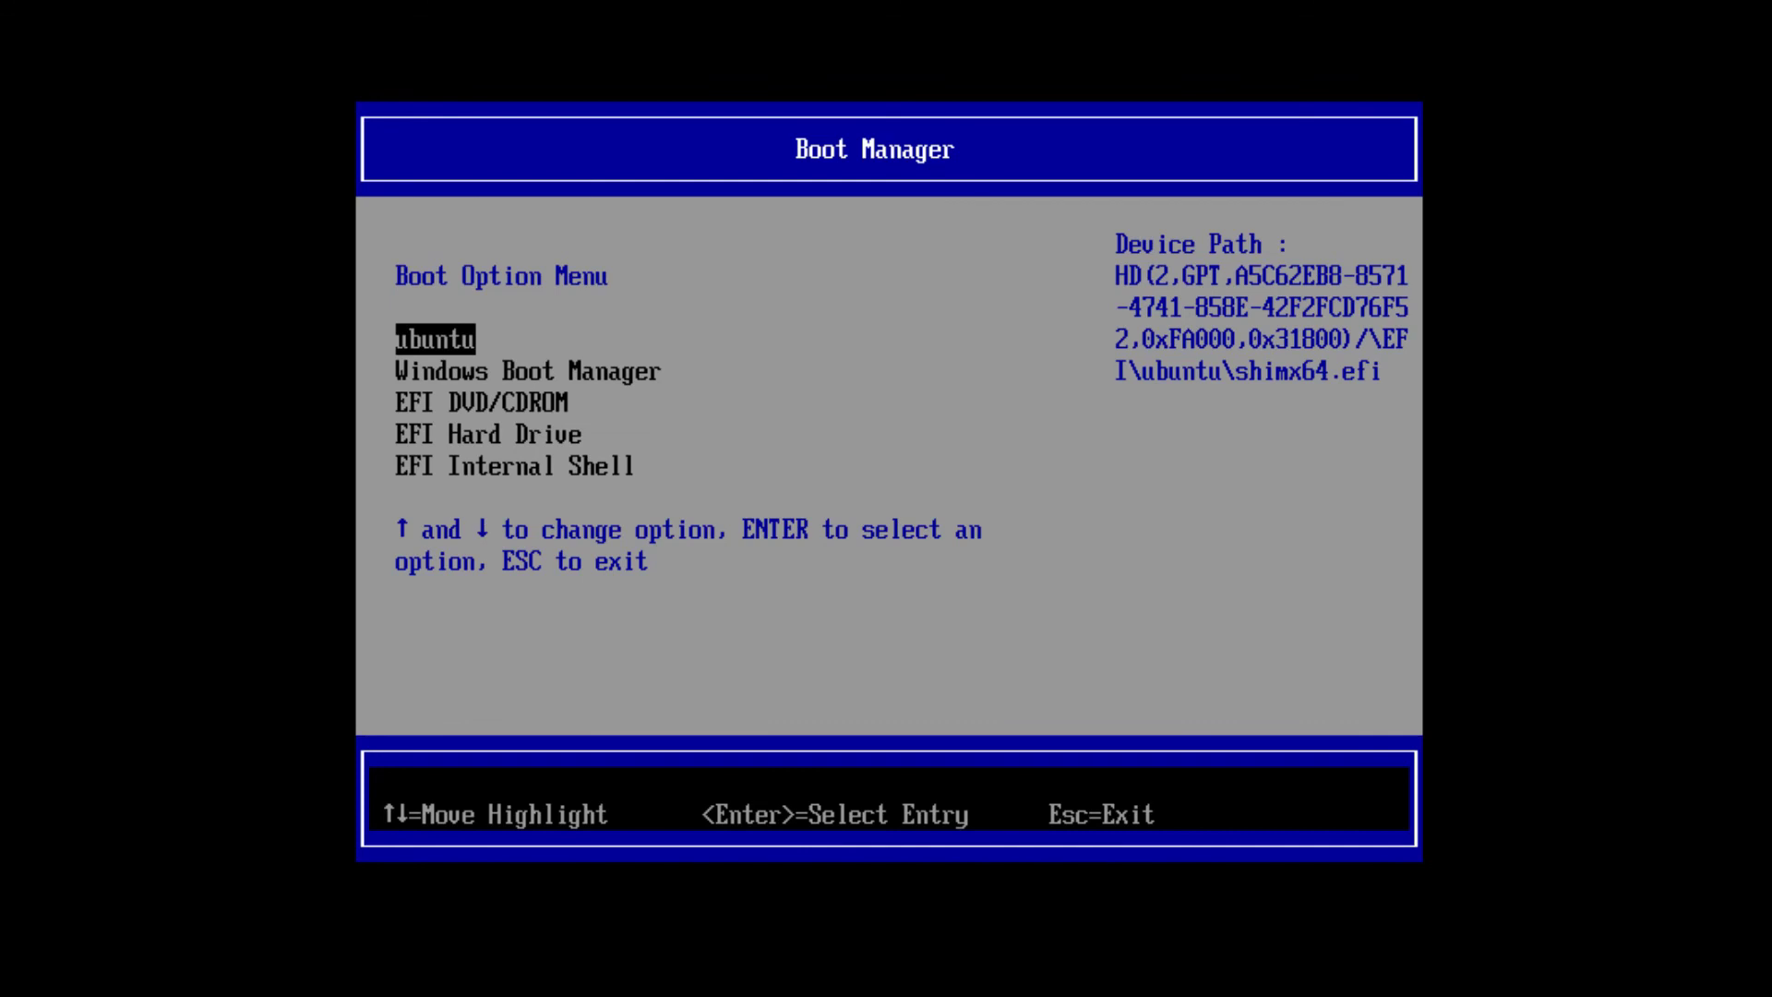
pyautogui.press('Escape')
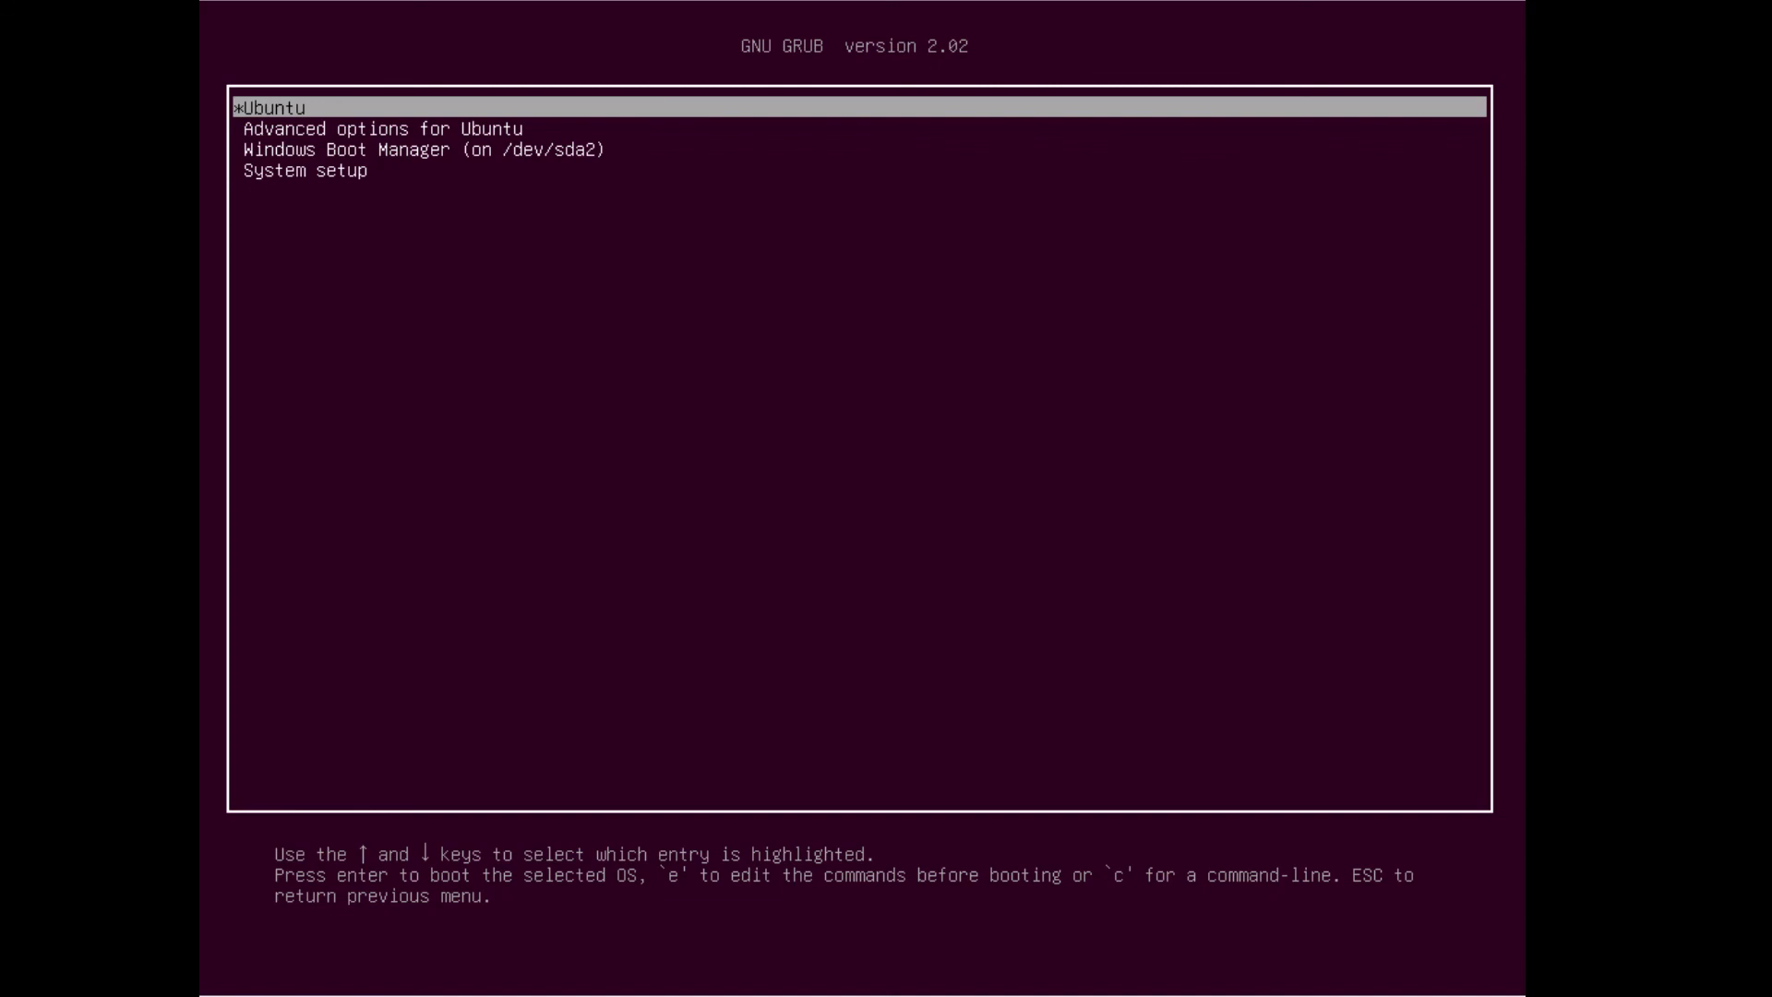
# Step: Review GRUB's Ubuntu kernel options and the Windows Boot Manager entry, then boot into Ubuntu
pyautogui.press('Down')
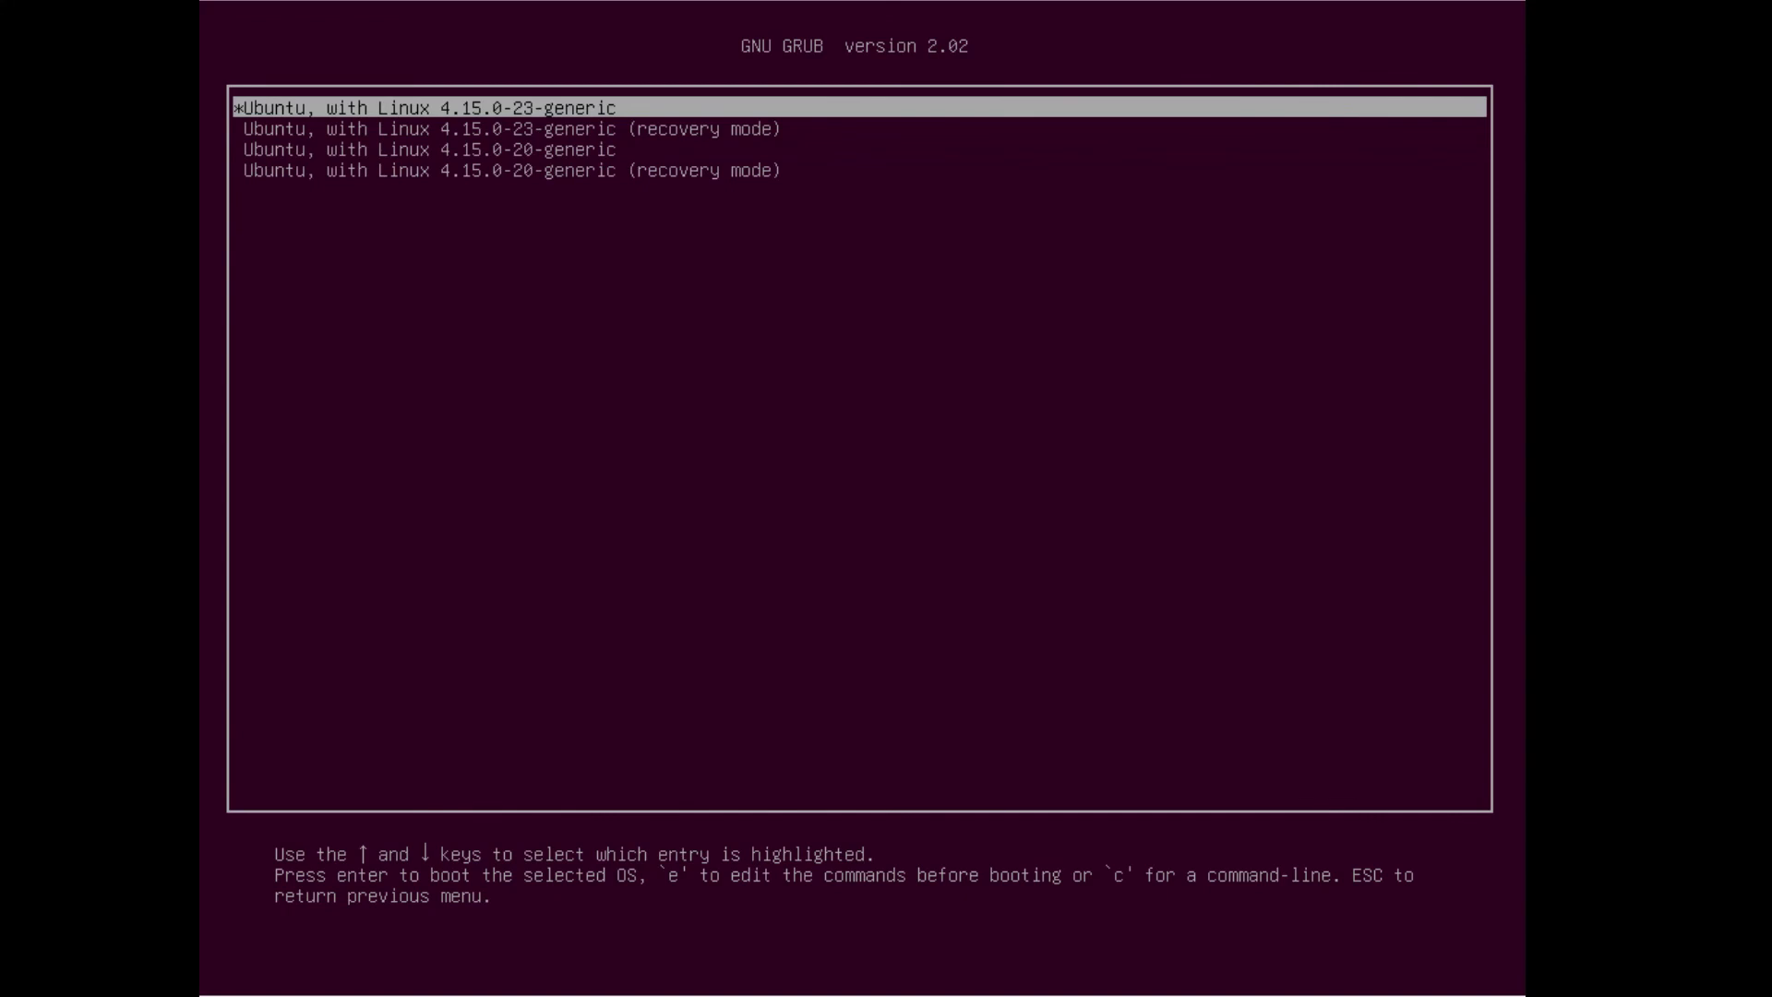
pyautogui.press('Escape')
pyautogui.press('Down')
pyautogui.press('Down')
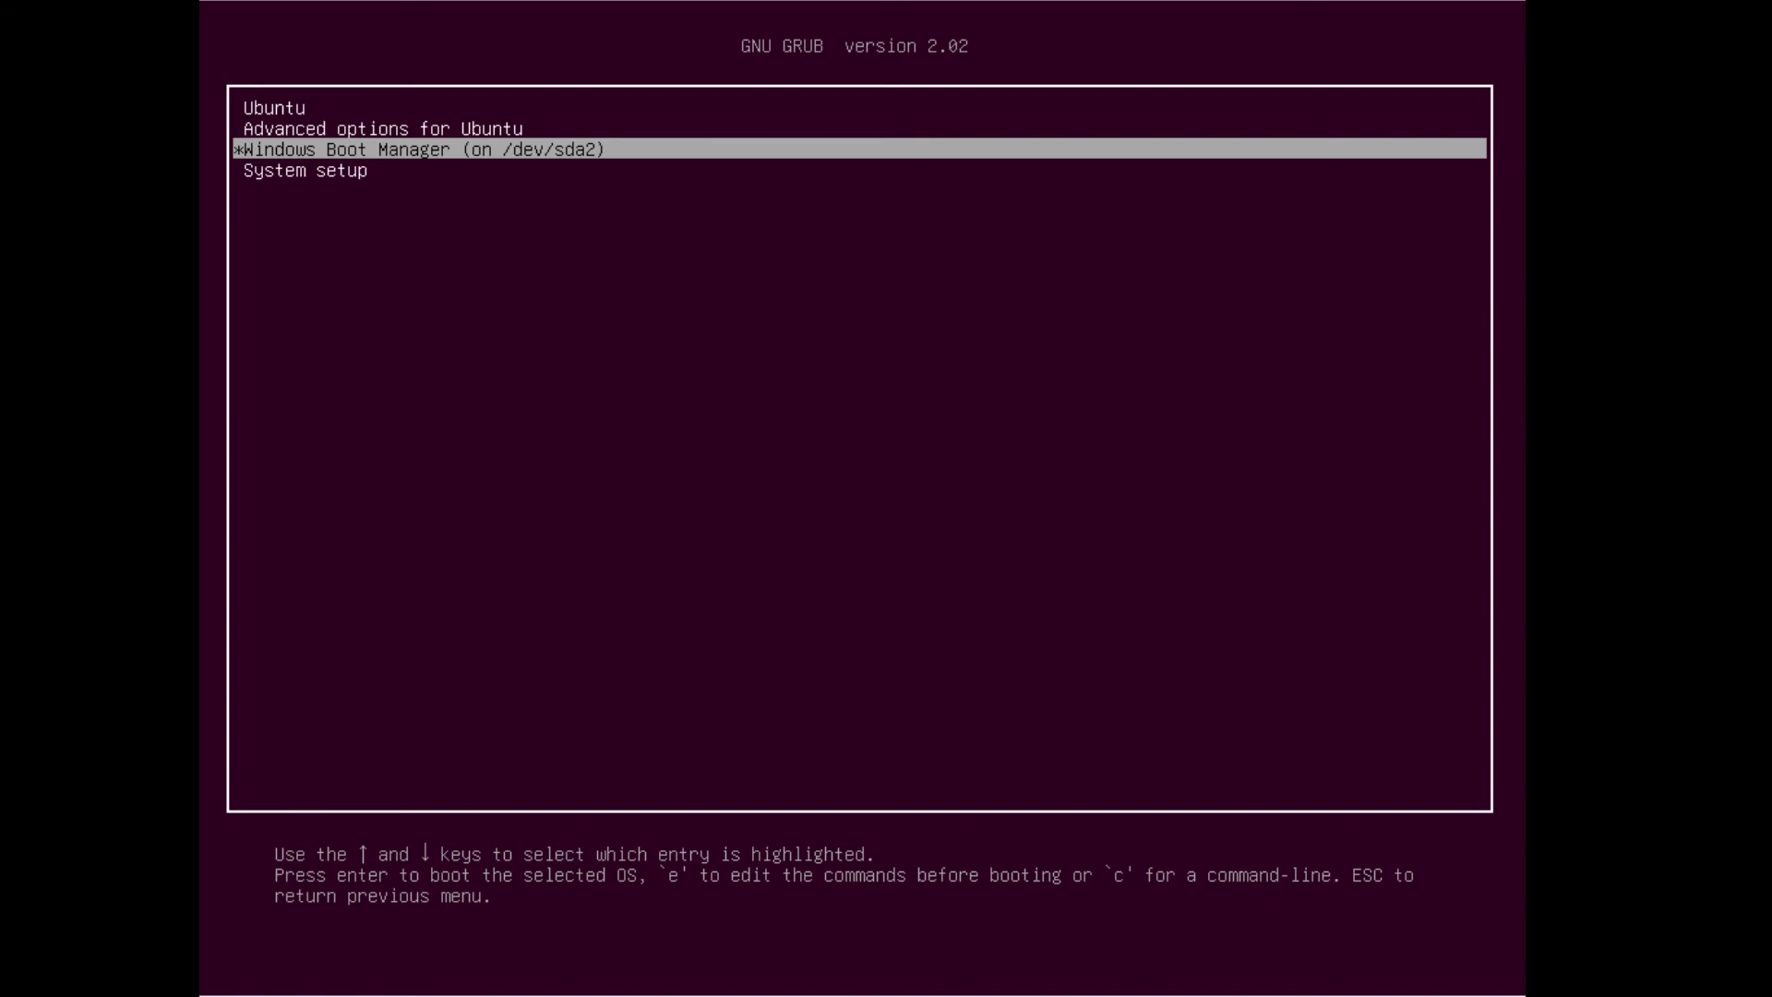
pyautogui.press('Up')
pyautogui.press('Up')
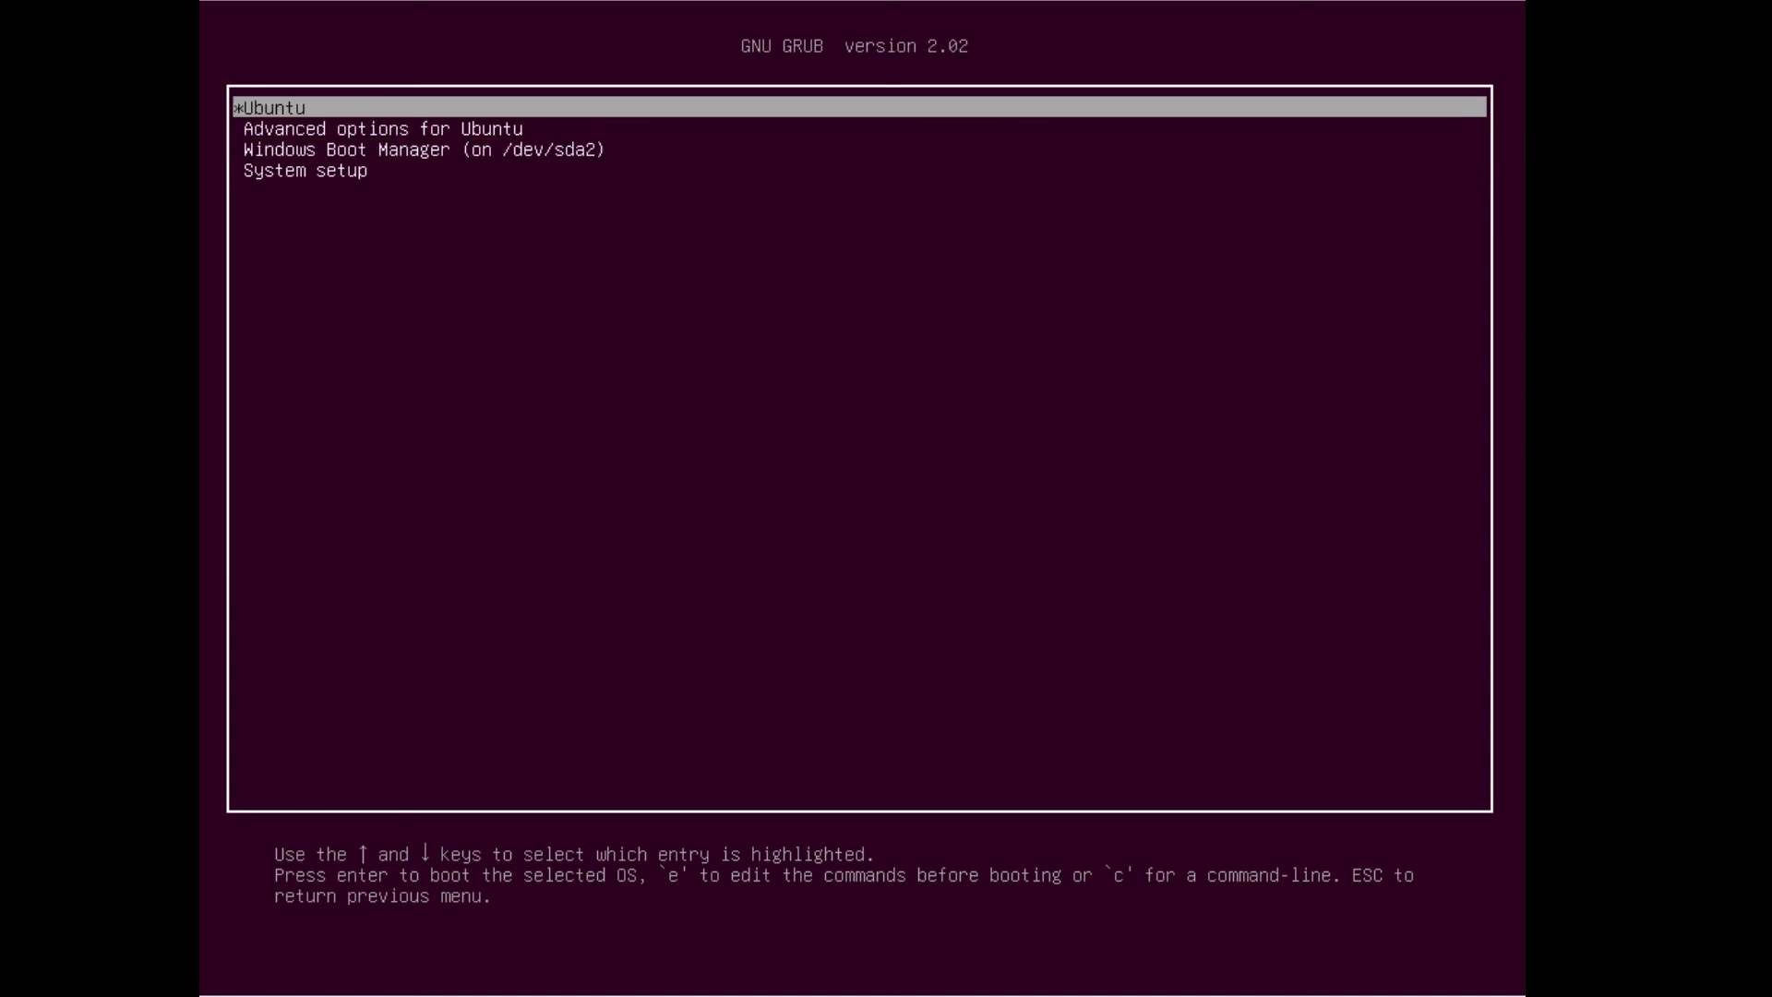
pyautogui.press('Return')
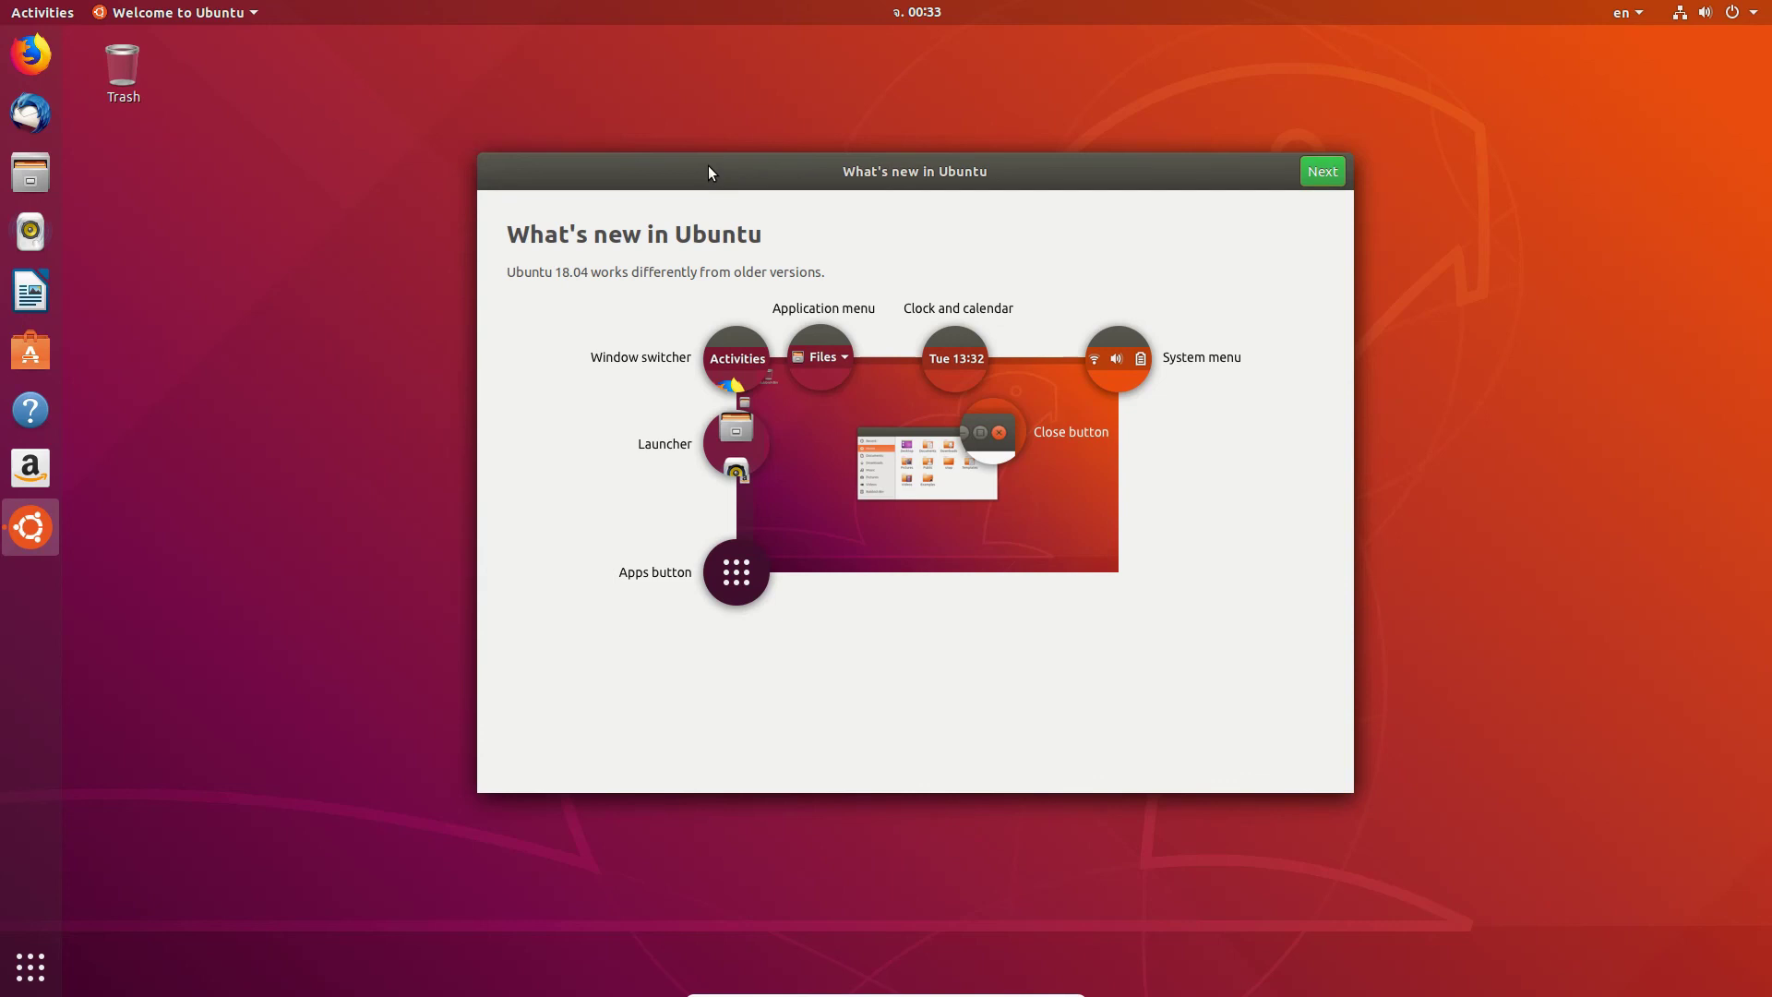
# Step: Step through the What's new and Livepatch pages and close the welcome tour
pyautogui.click(1306, 164)
pyautogui.click(1317, 175)
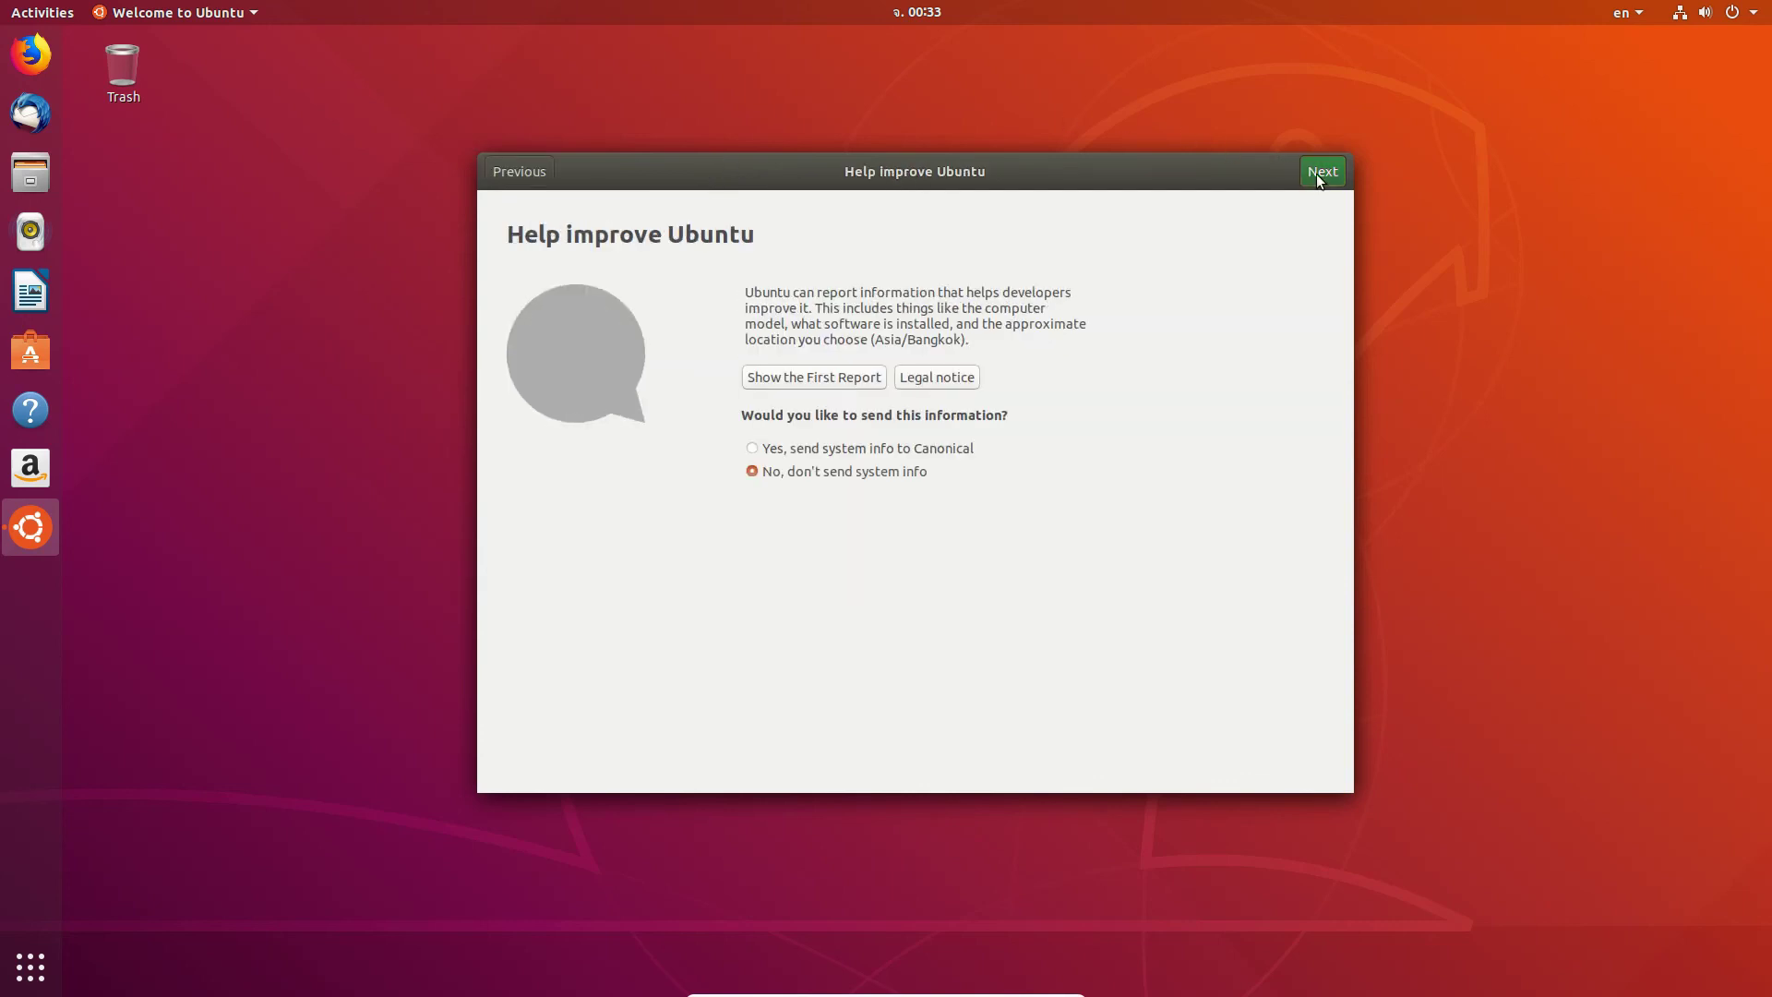
pyautogui.click(1316, 177)
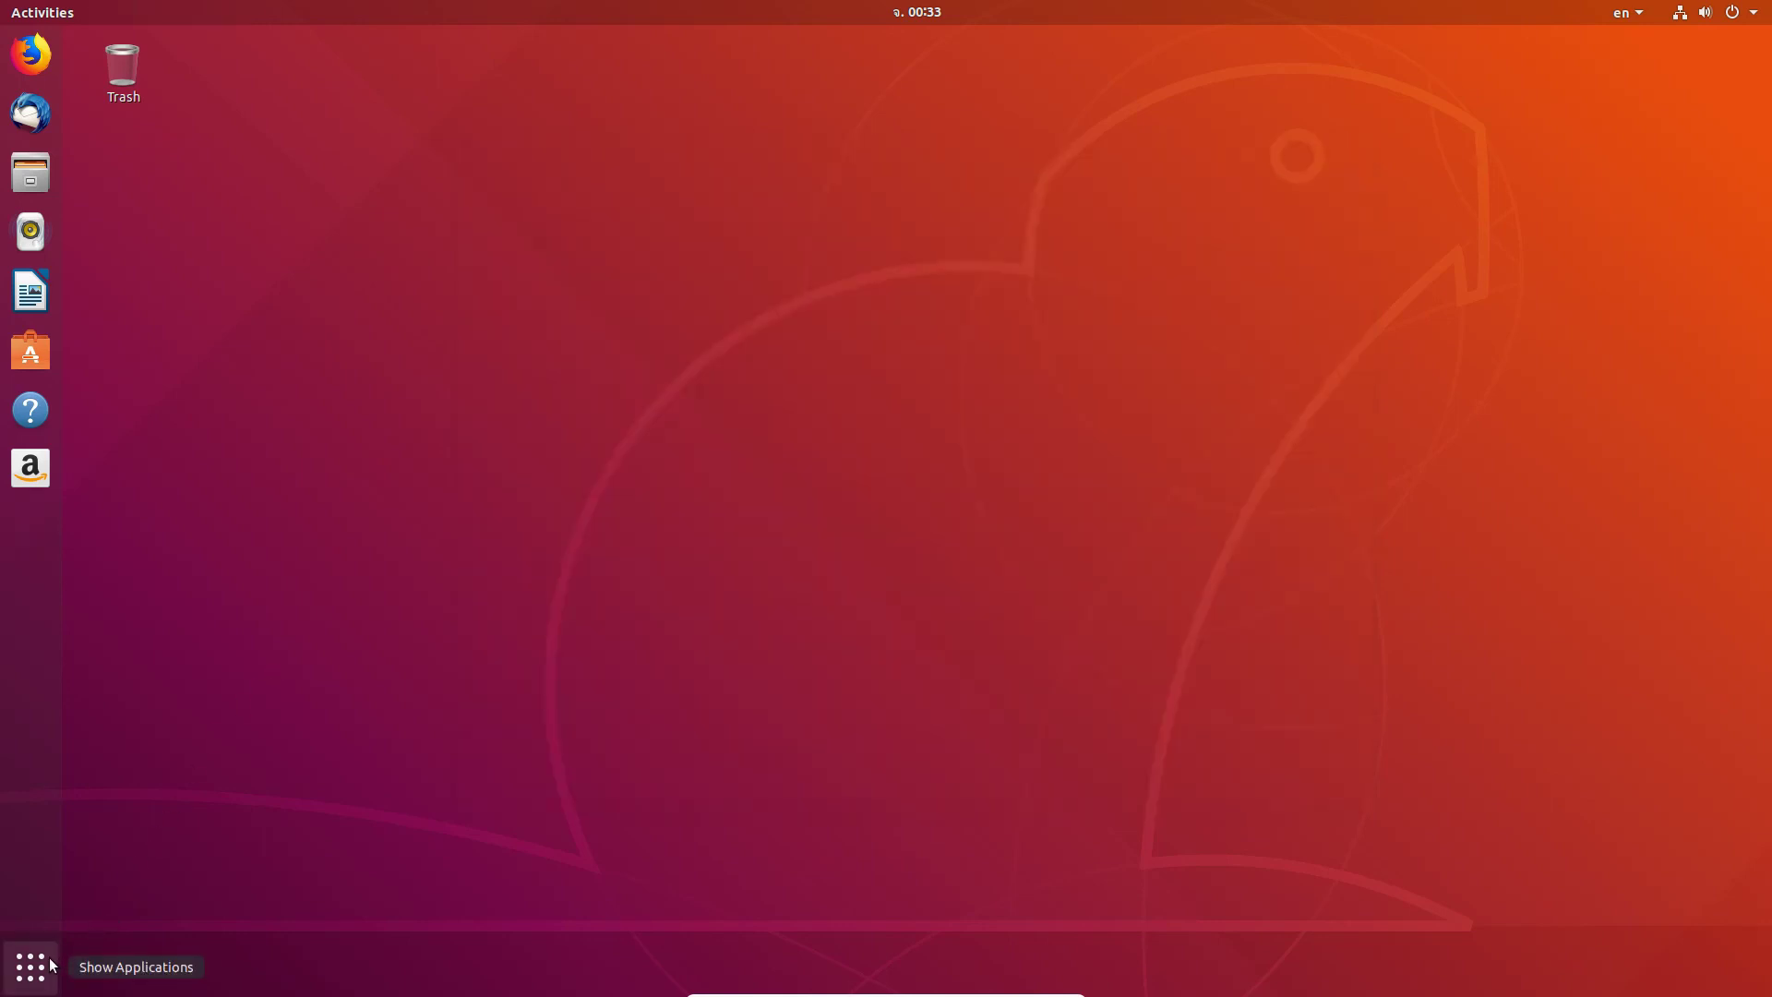
# Step: Launch Disks from the Utilities folder in the application grid
pyautogui.press('super+a')
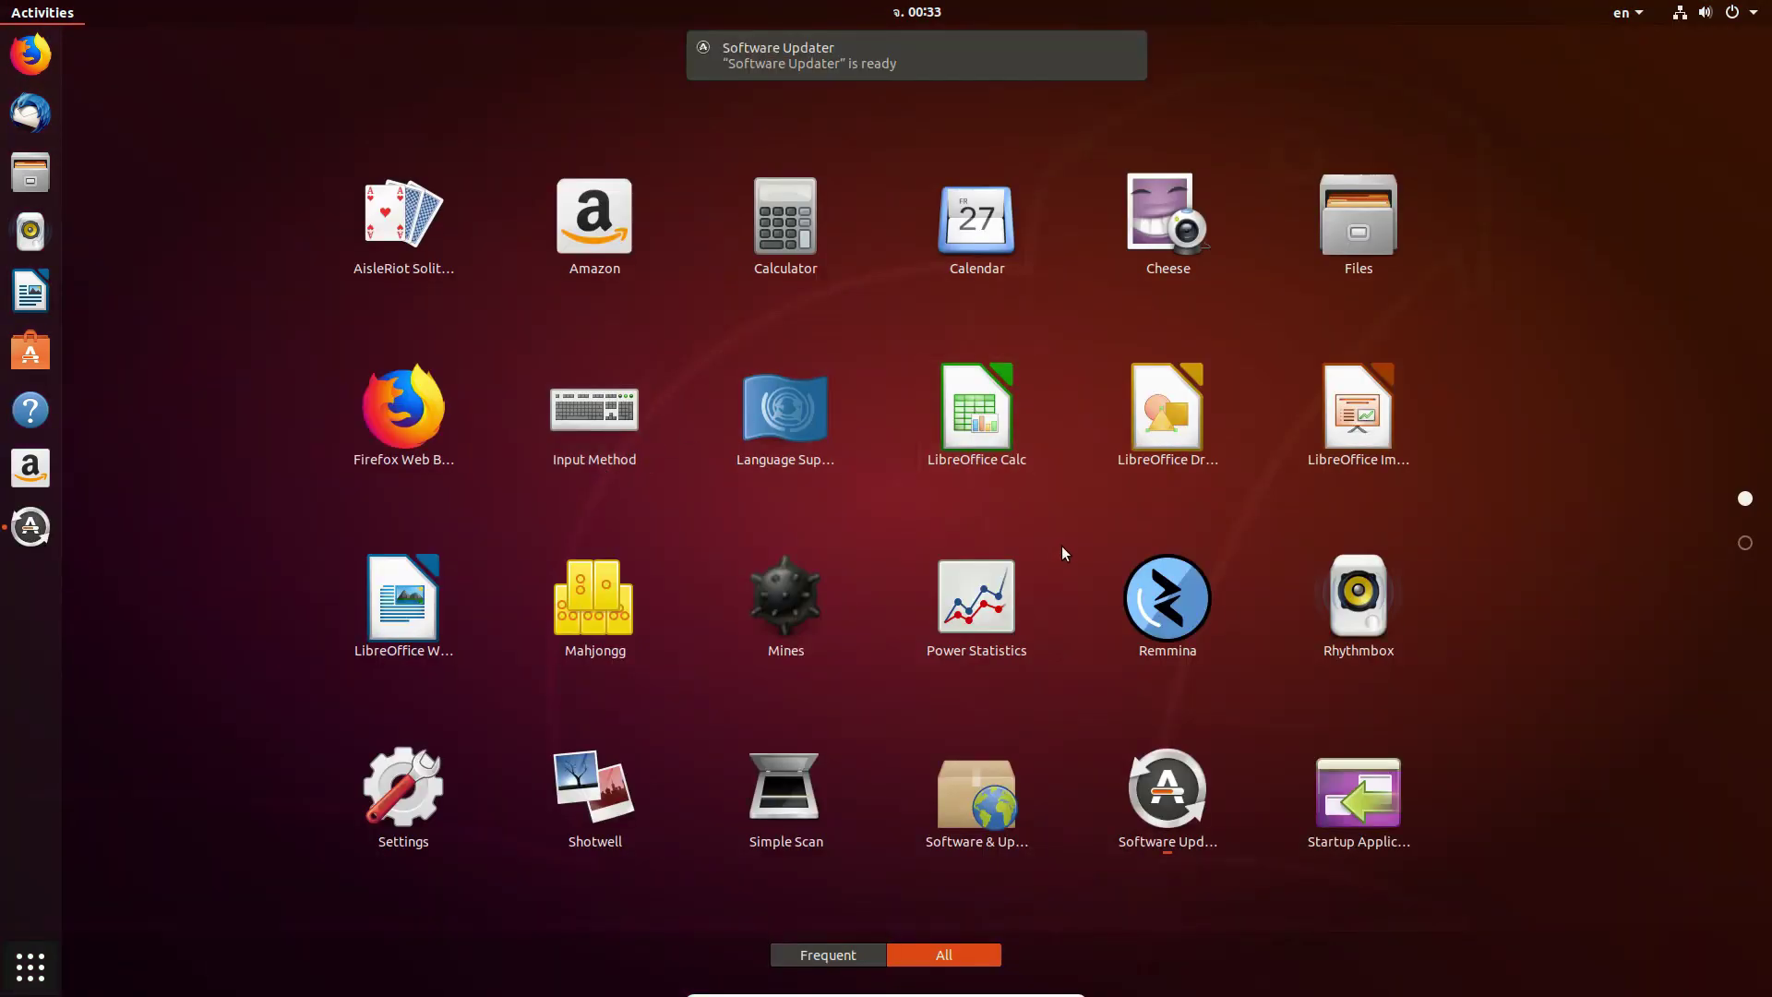
pyautogui.scroll(-1, 1062, 545)
pyautogui.click(941, 466)
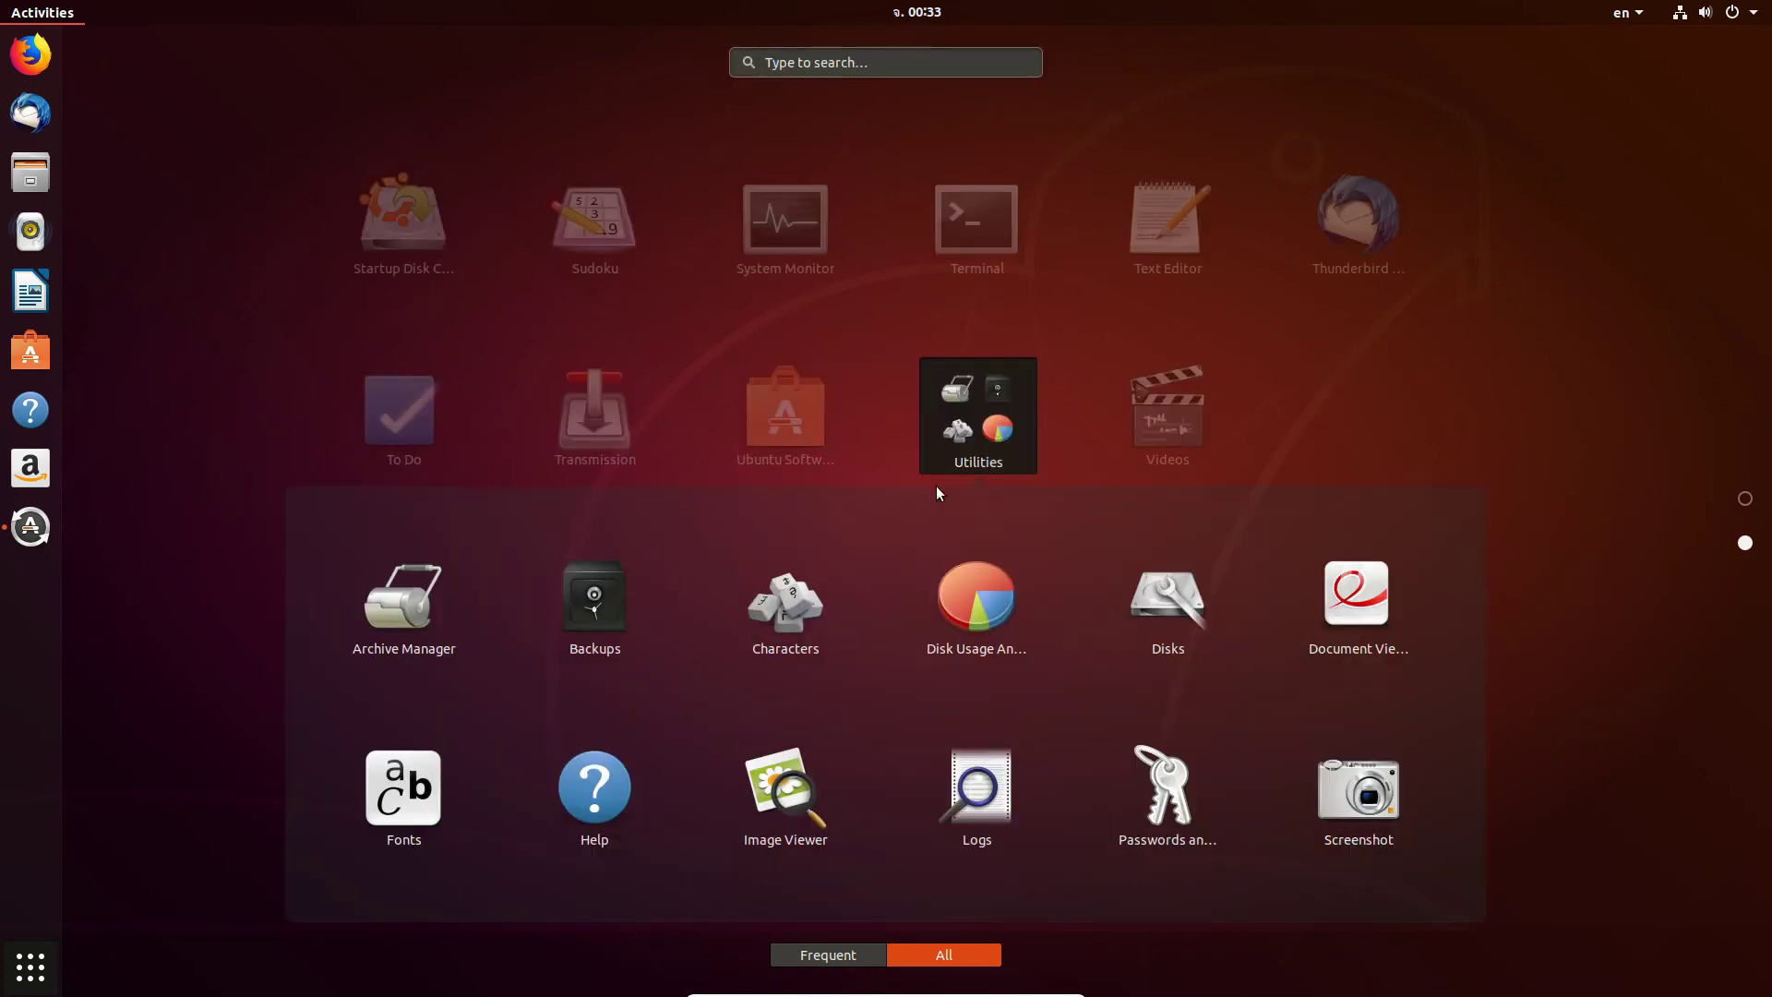
pyautogui.click(1191, 598)
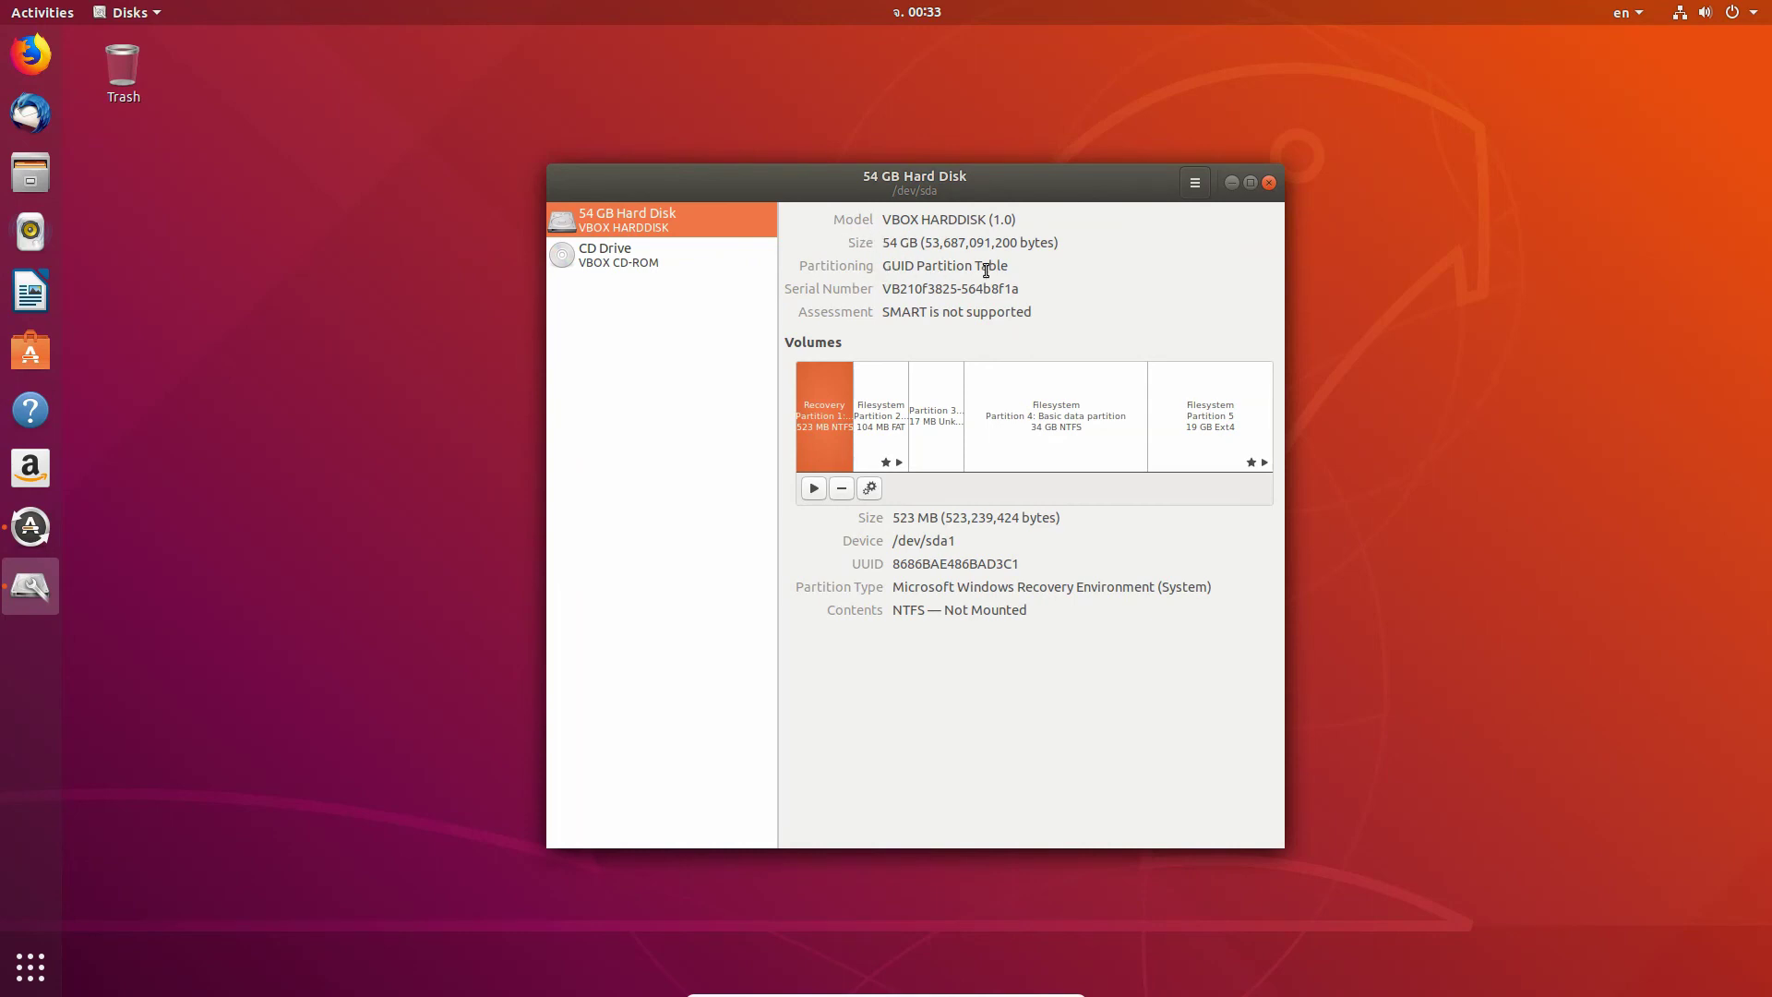
# Step: Inspect Ext4 Partition 5 and the 104 MB EFI Partition 2, then open /boot/efi in Files
pyautogui.press('End')
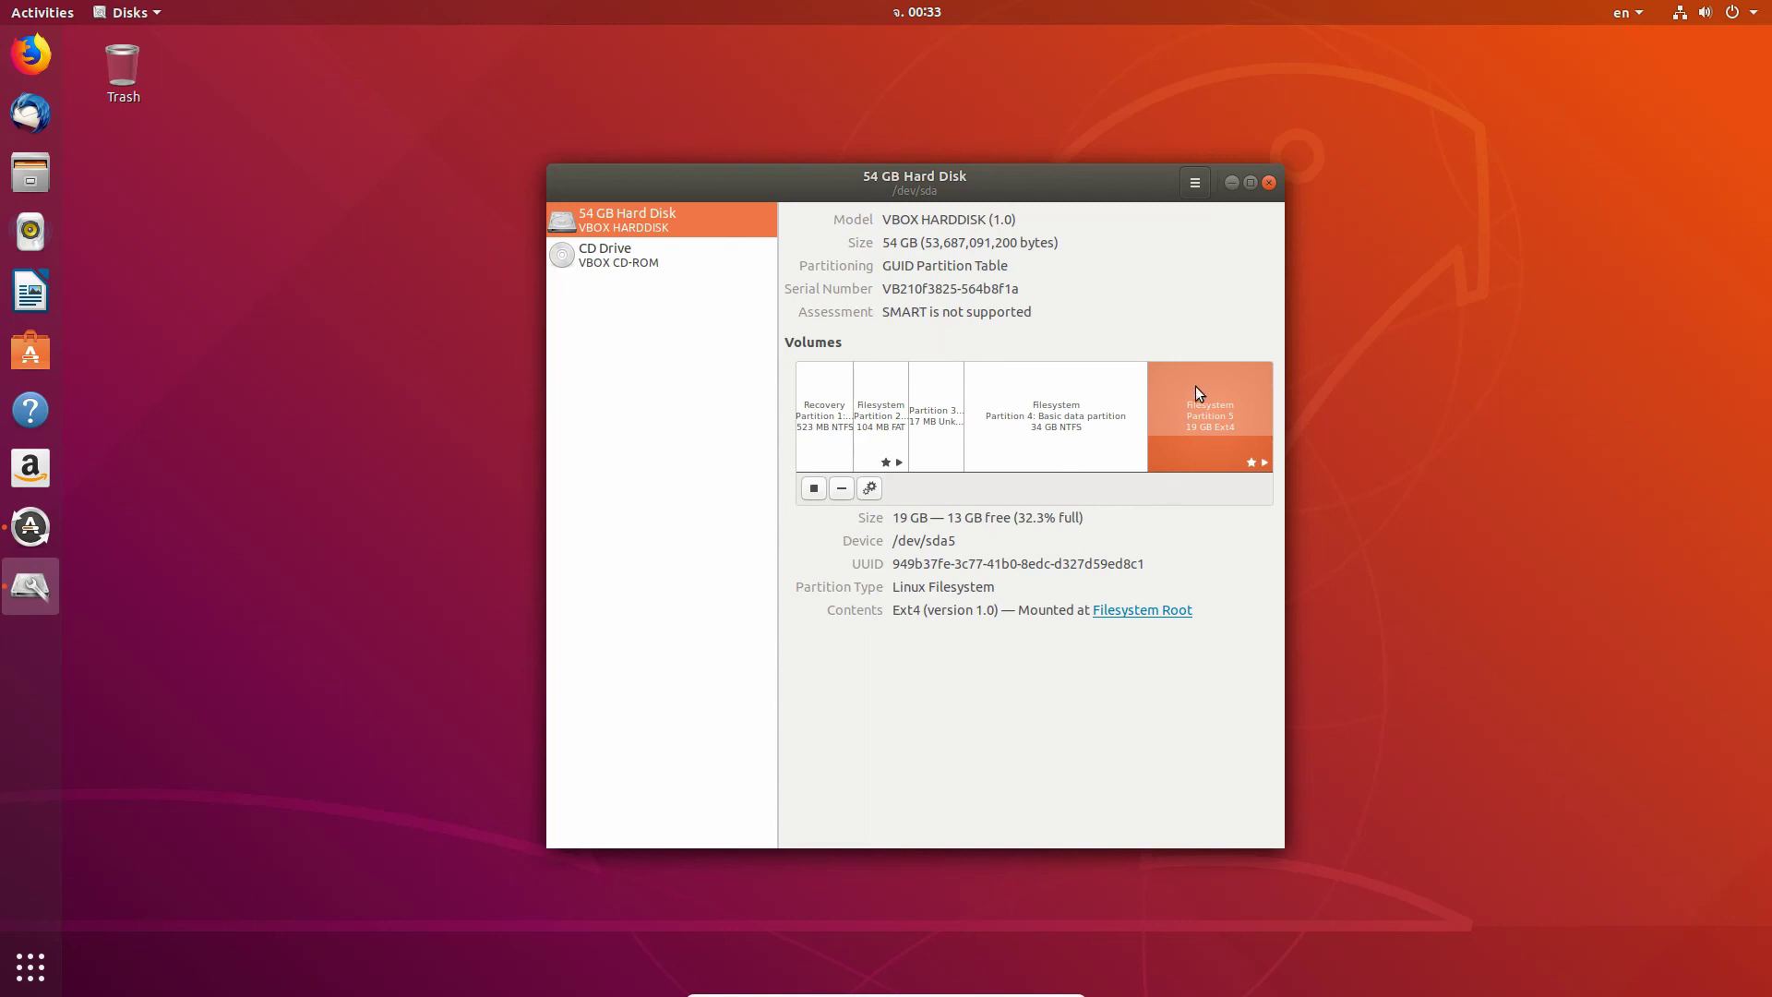
pyautogui.click(871, 416)
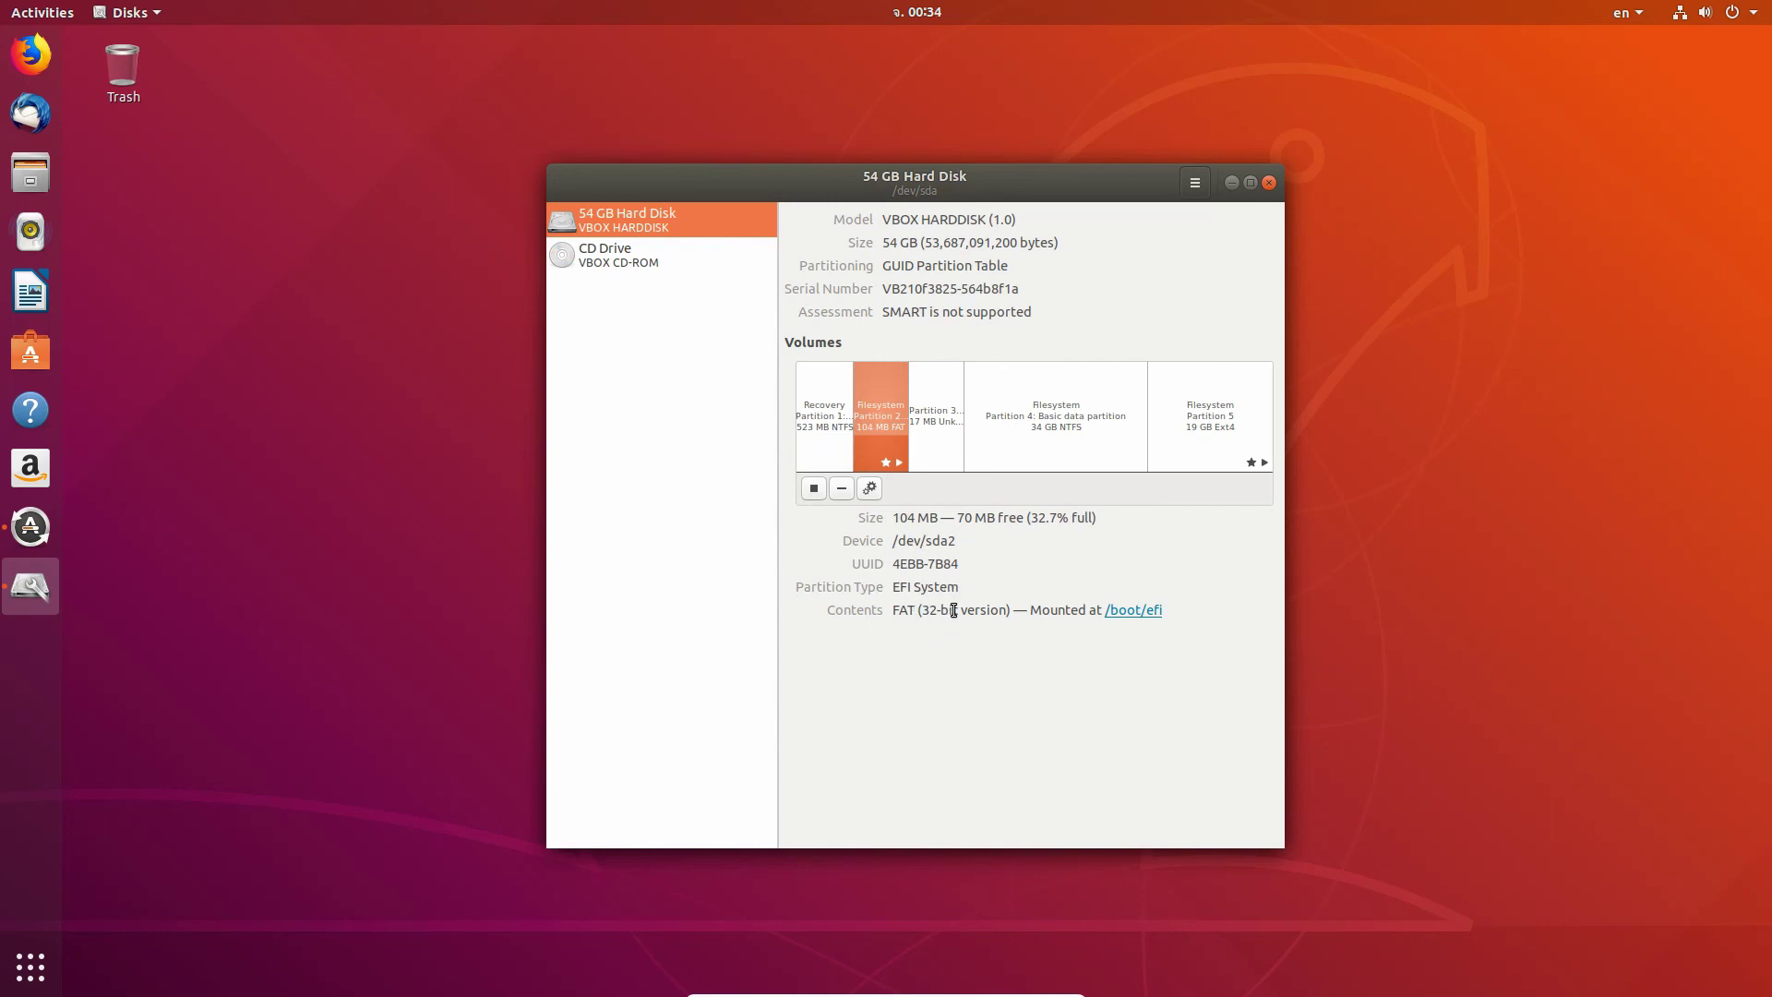
pyautogui.click(1137, 613)
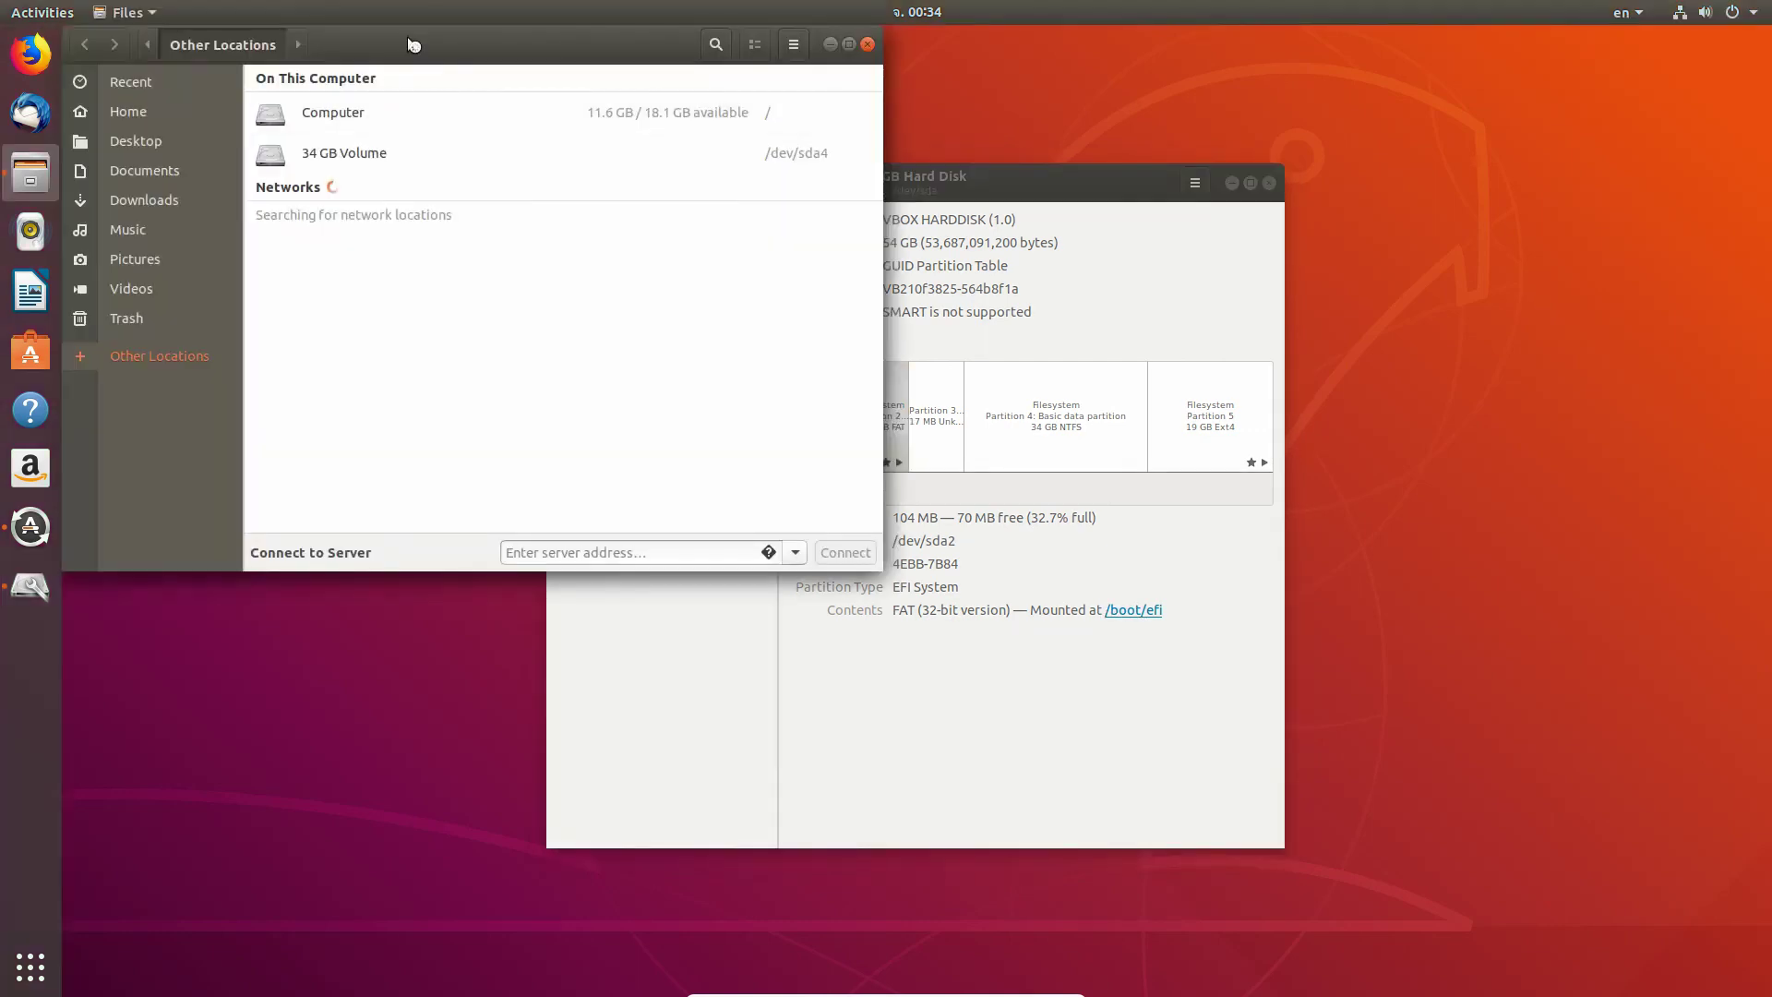
# Step: Browse Computer > boot in Files, cancel the efi folder authentication, and close Files
pyautogui.moveTo(501, 43); pyautogui.dragTo(482, 158)
pyautogui.click(440, 237)
pyautogui.doubleClick(453, 238)
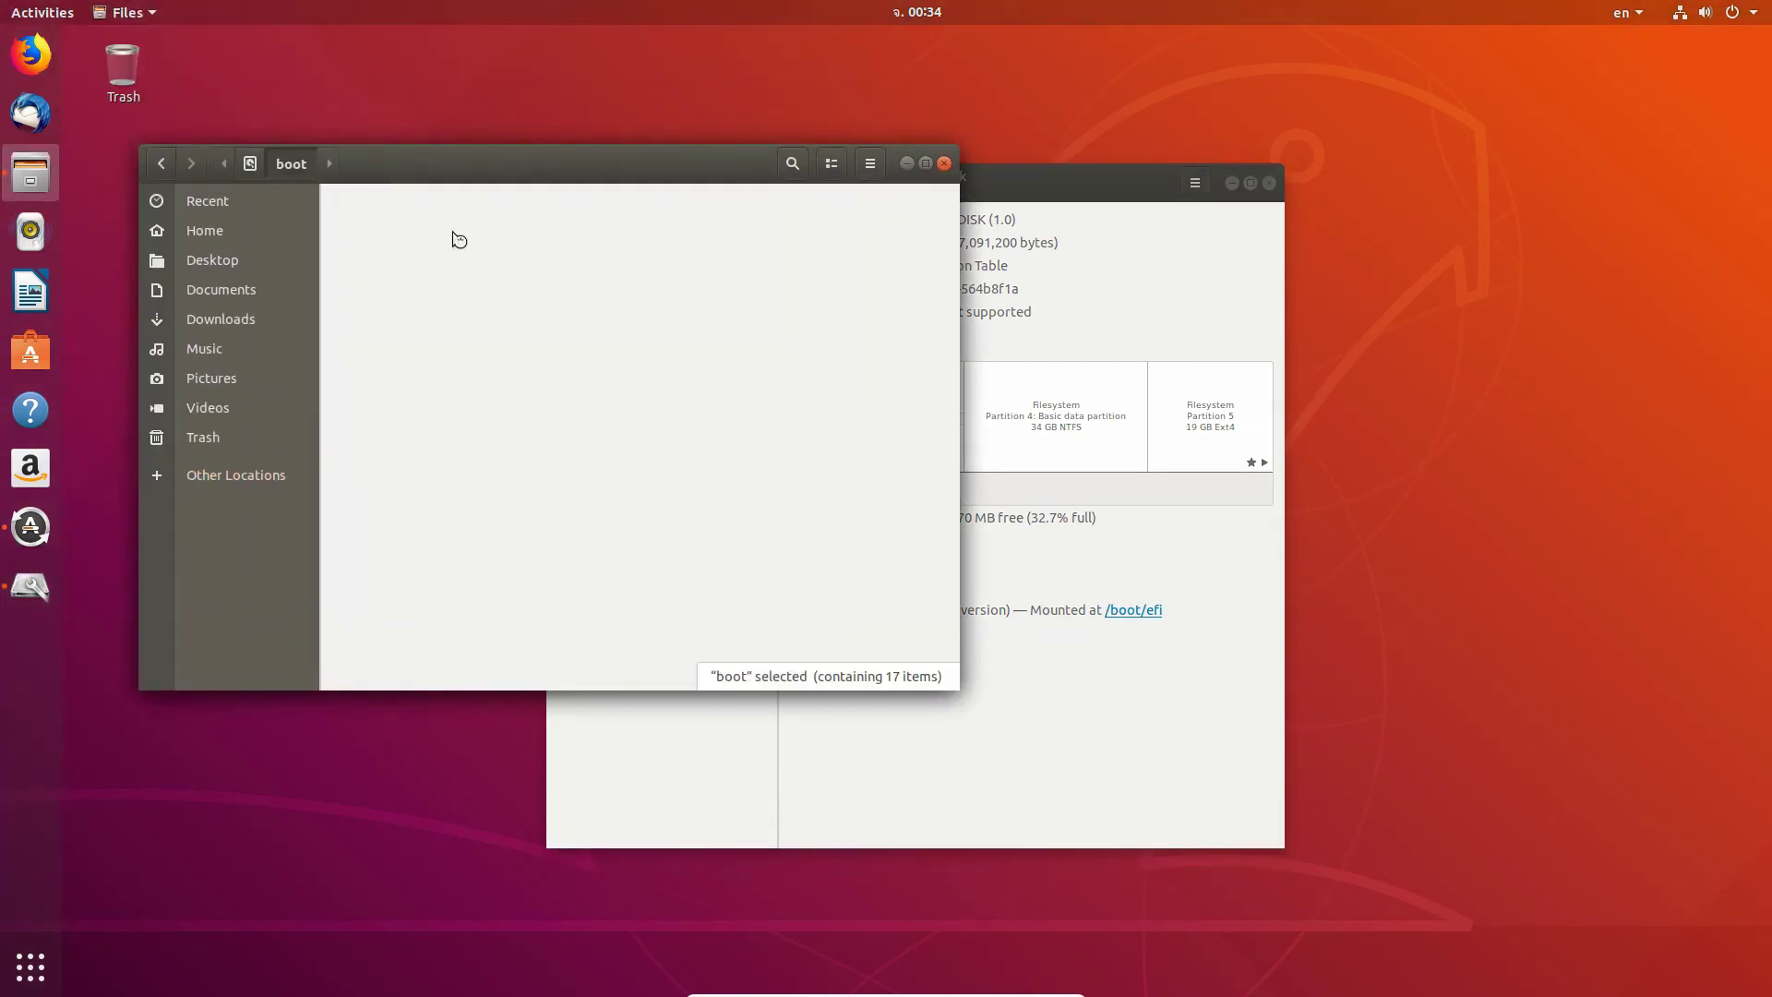
pyautogui.doubleClick(366, 221)
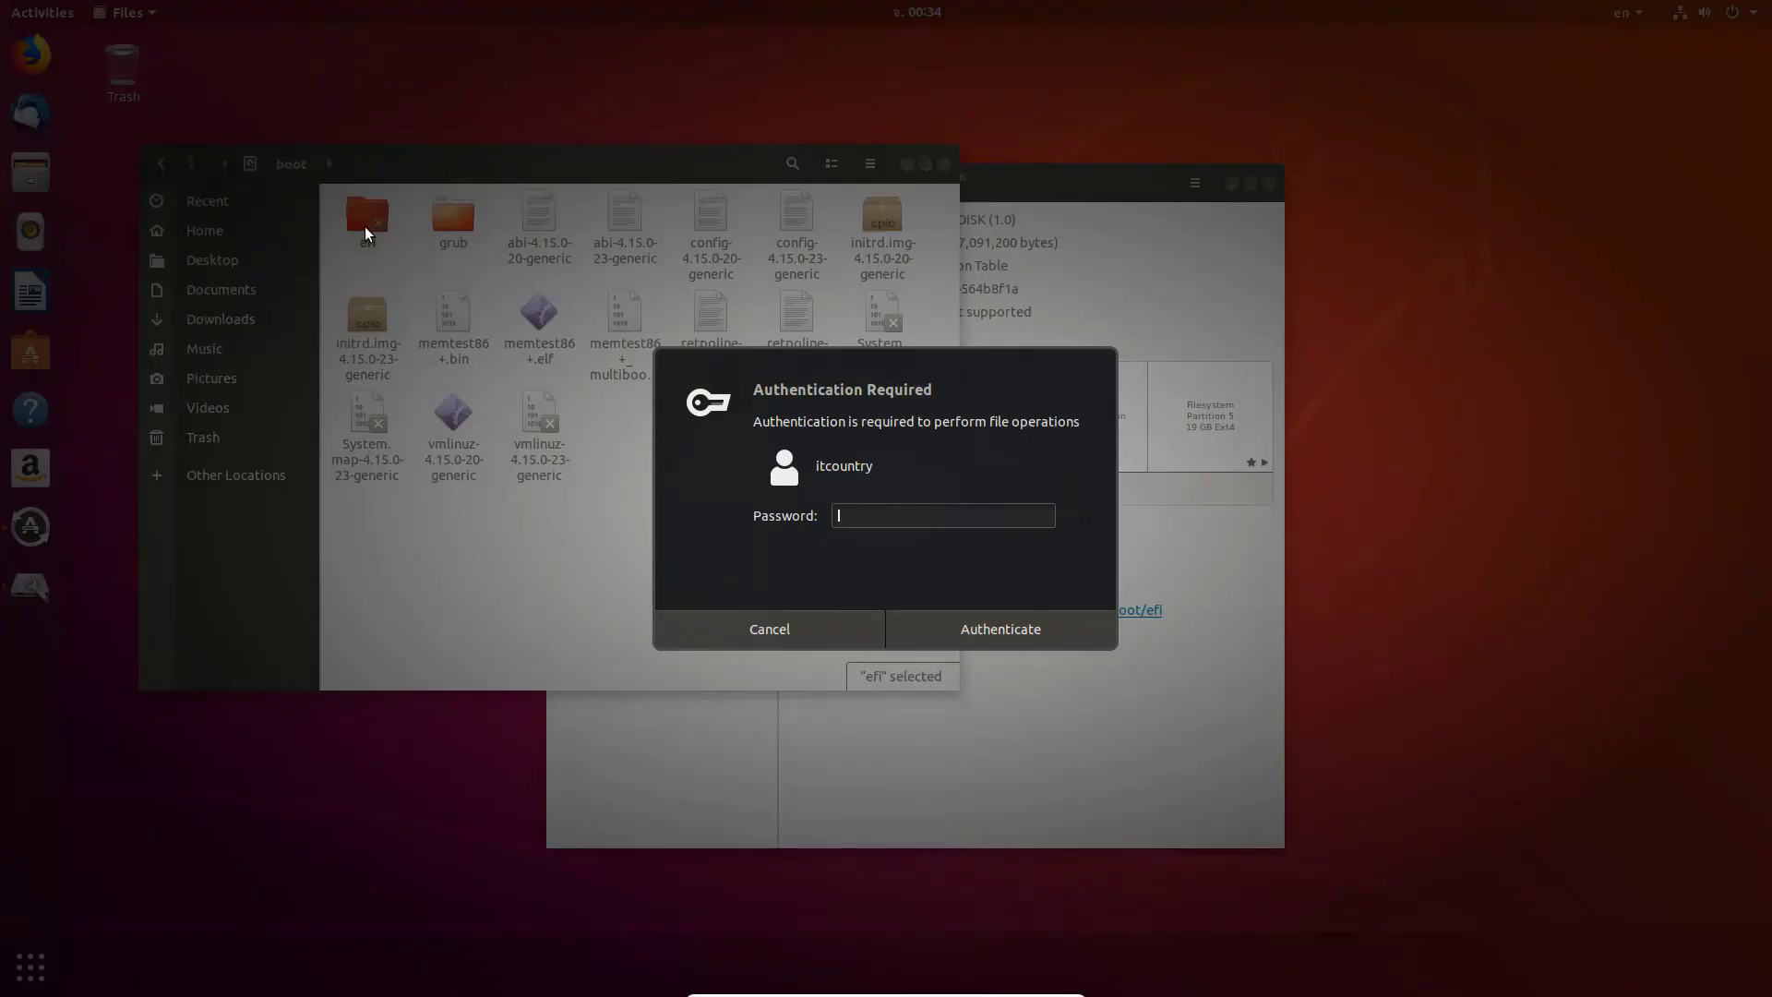
pyautogui.press('Escape')
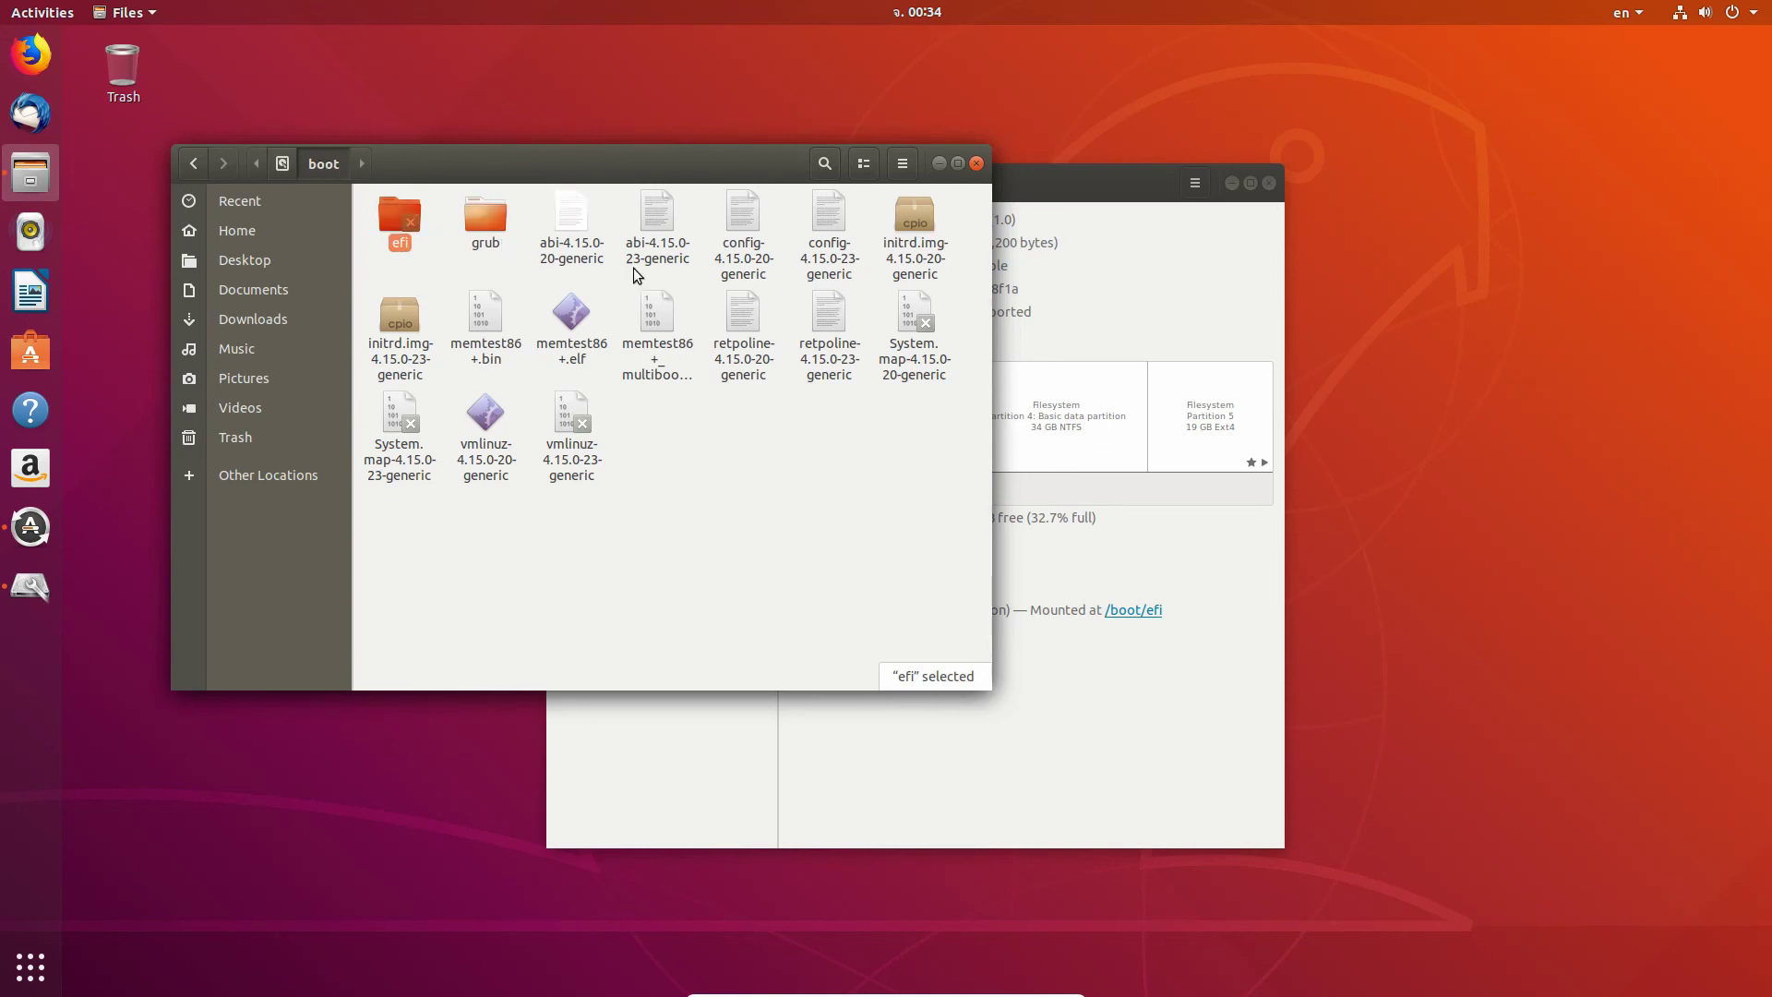
pyautogui.click(974, 164)
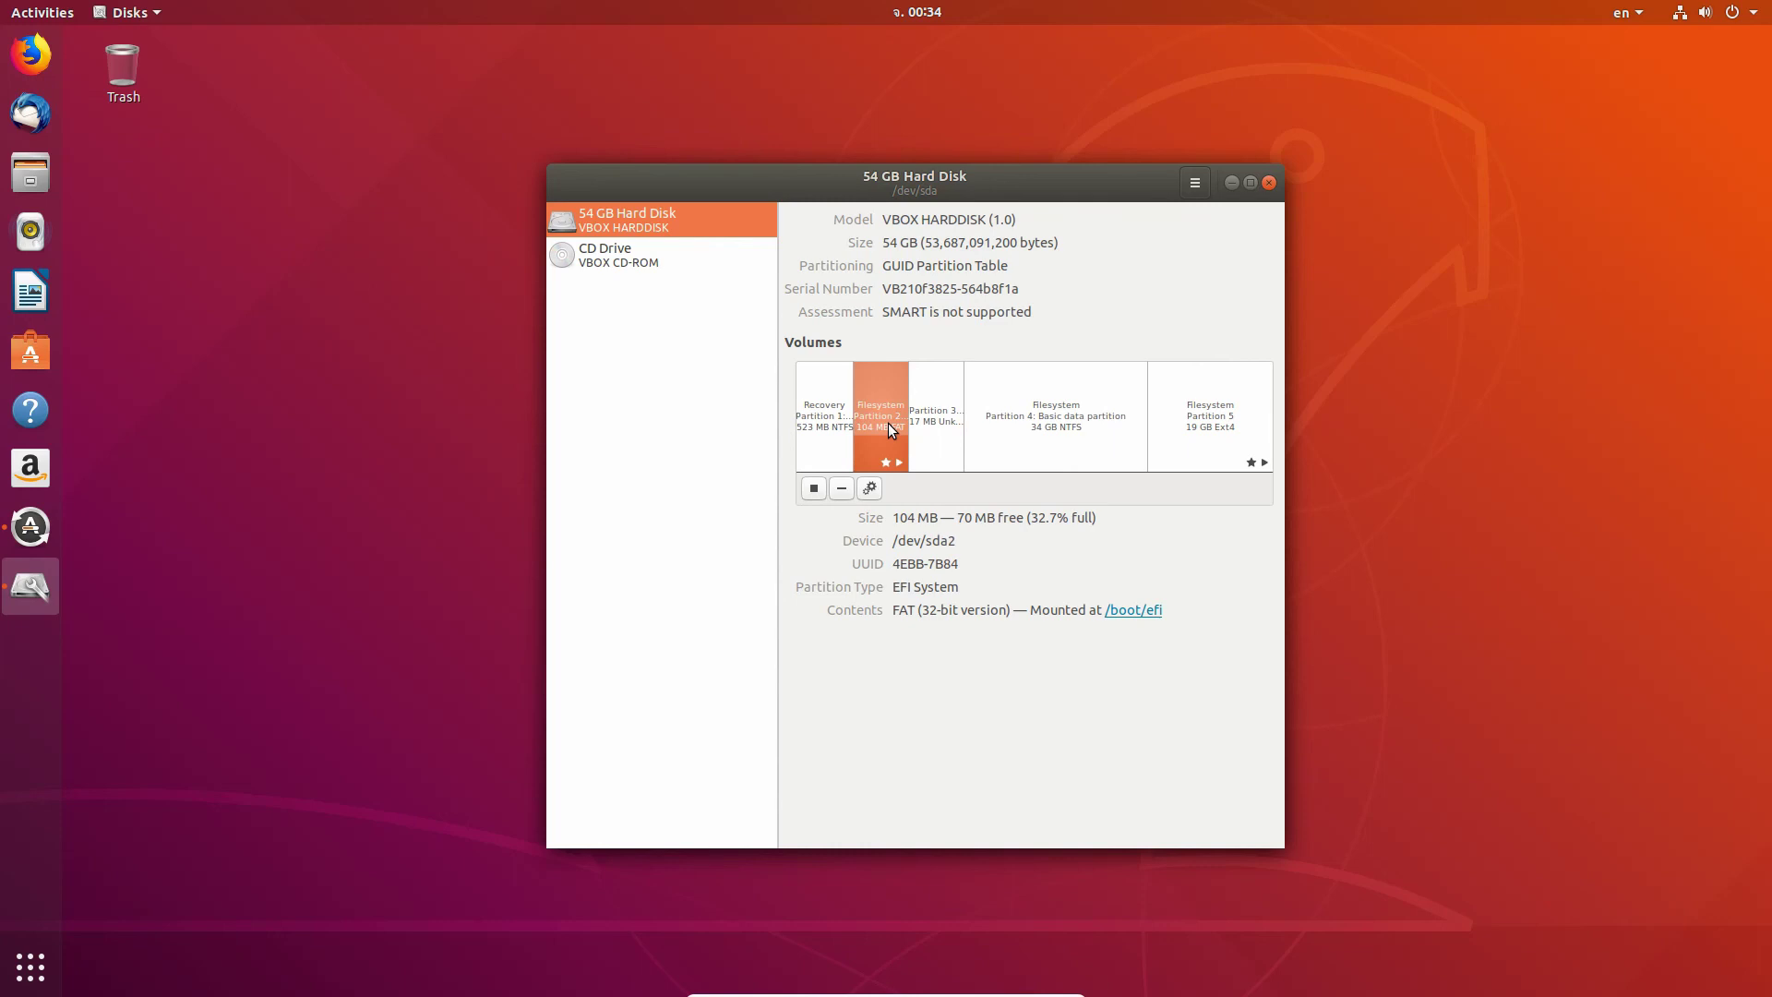
# Step: Move the Disks window up and left to view the 104 MB FAT32 EFI partition
pyautogui.moveTo(1072, 186); pyautogui.dragTo(982, 159)
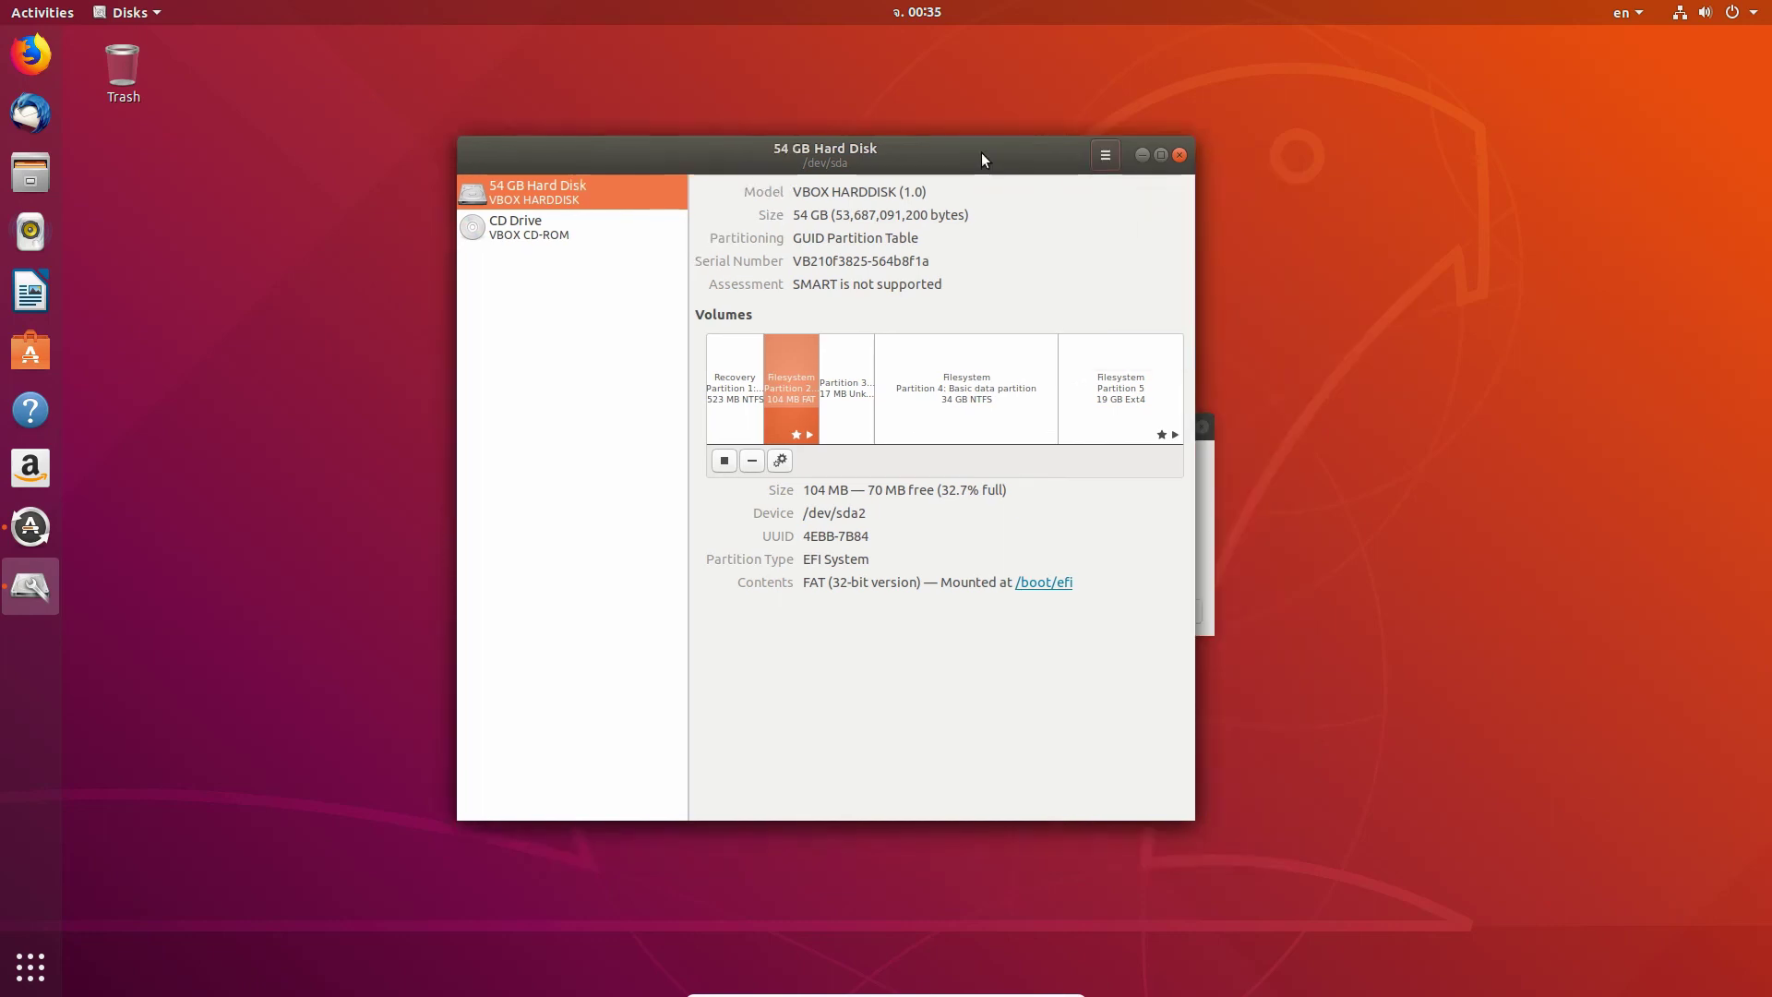